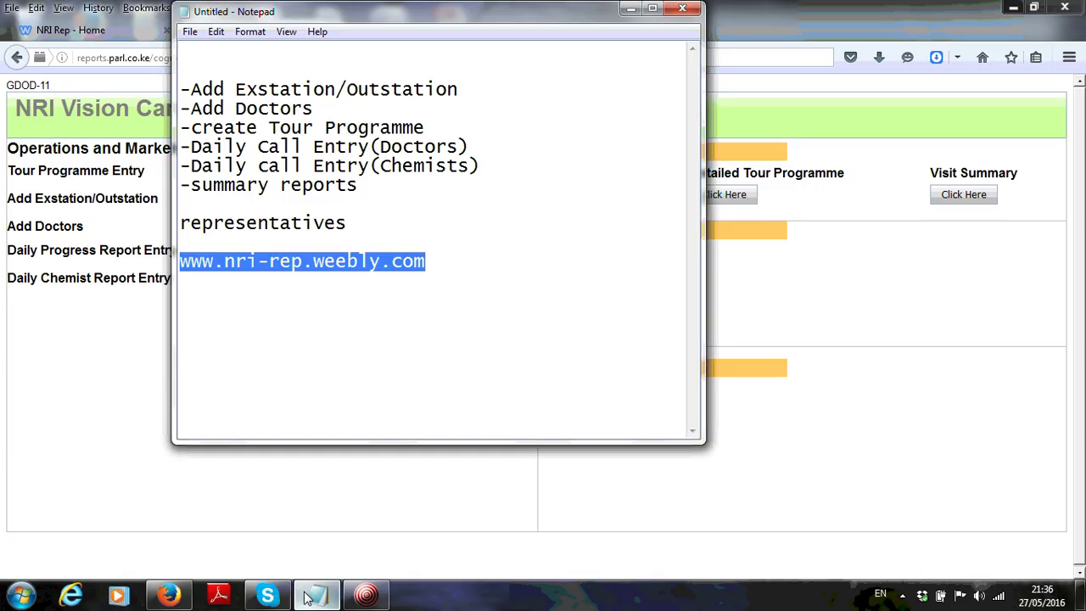
Set the Notepad task notes aside and open the Add Exstation/Outstation form in the portal
{"action": "left_click", "coordinate": [630, 11]}
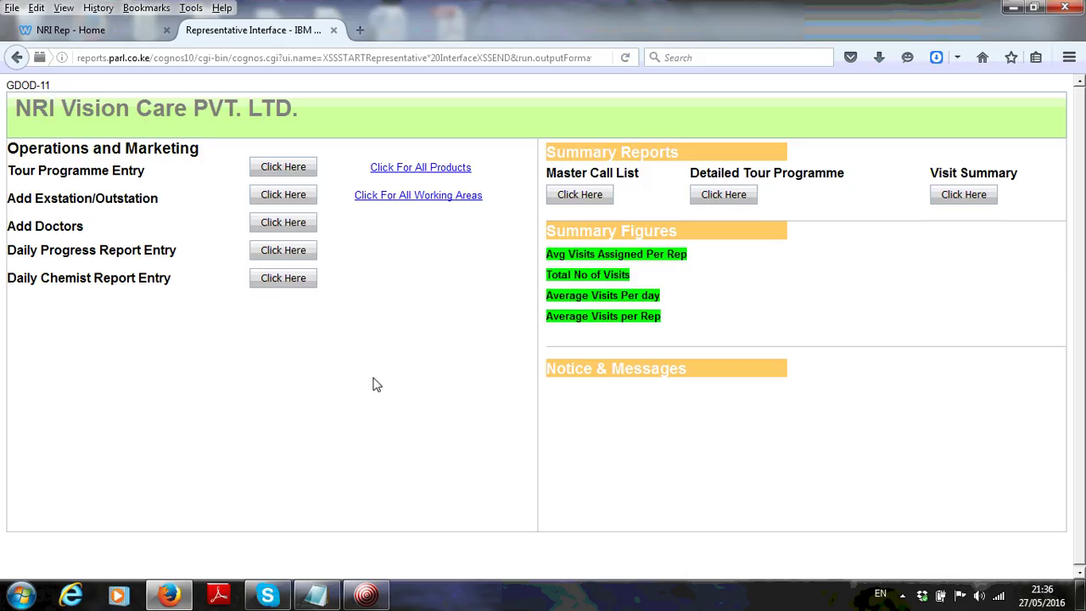
{"action": "left_click", "coordinate": [315, 597]}
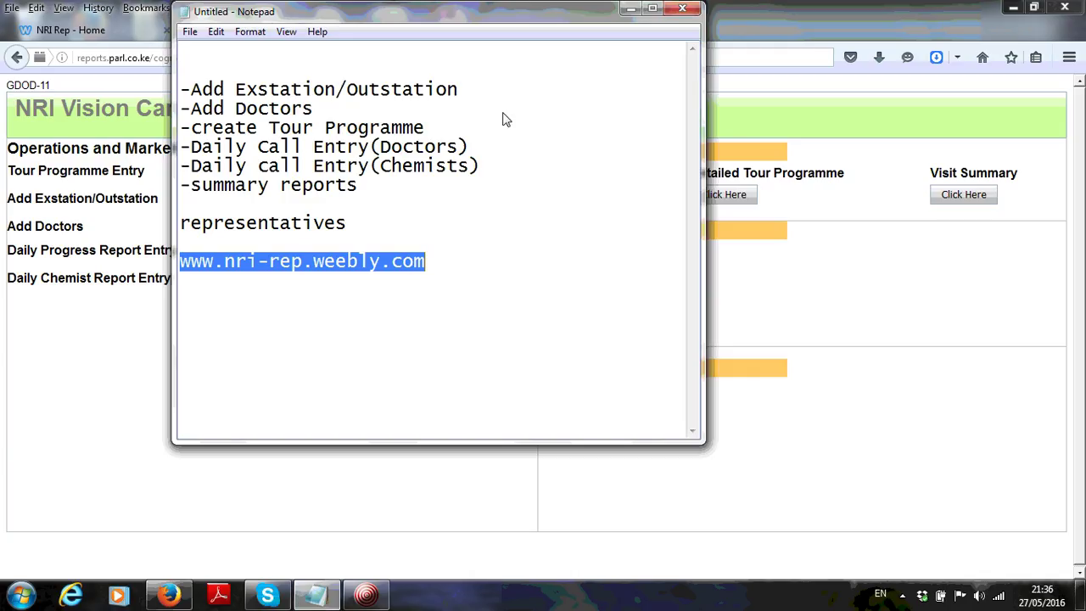
{"action": "left_click", "coordinate": [630, 8]}
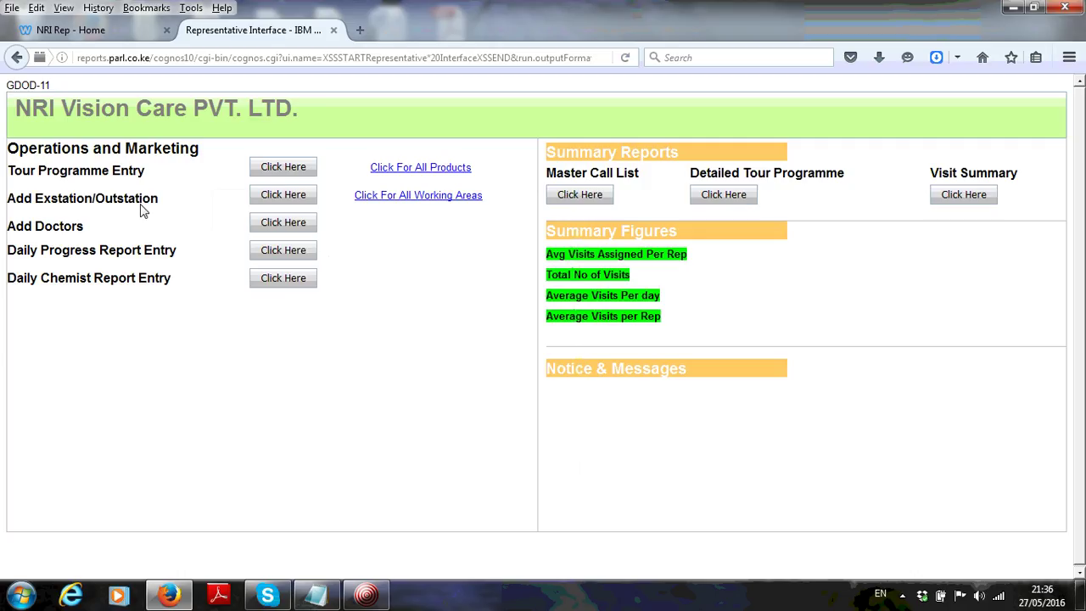
{"action": "left_click", "coordinate": [291, 204]}
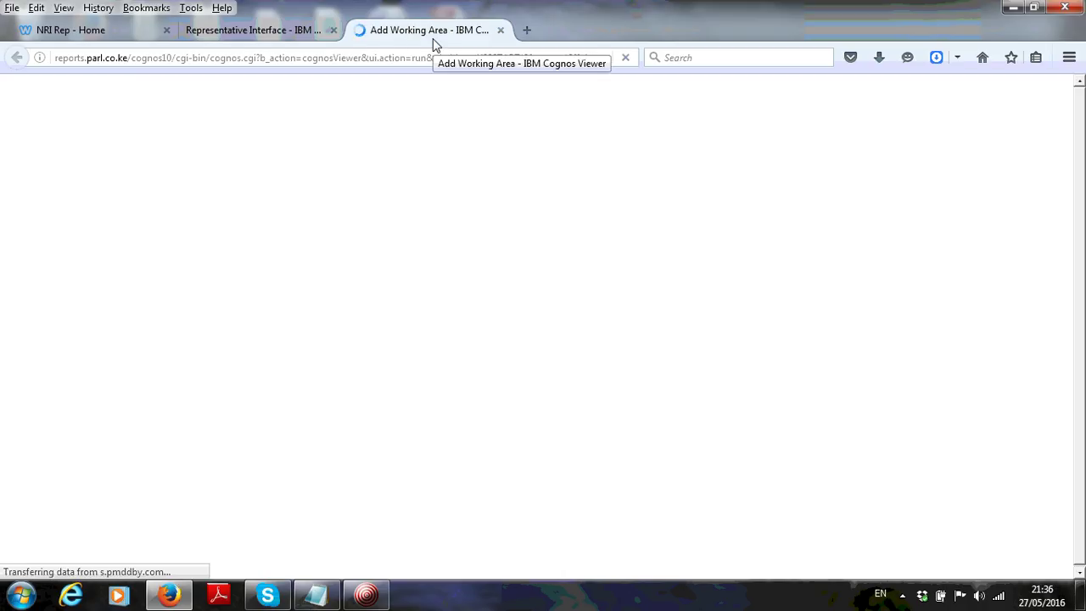
Save Bhubaneswar as an Exstation working area at 20 km from headquarters
{"action": "left_click", "coordinate": [275, 31]}
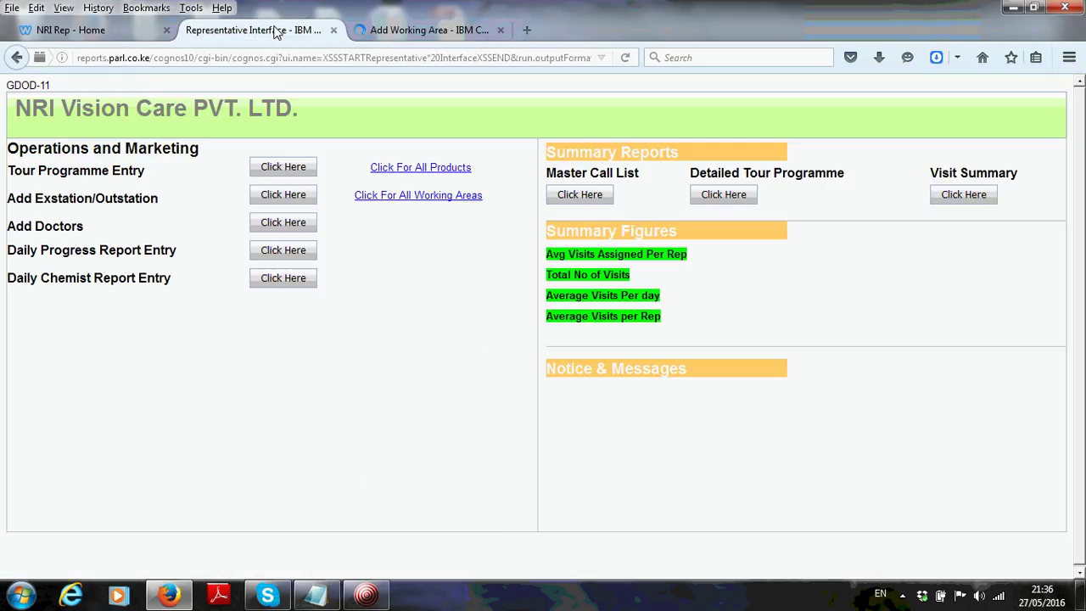
{"action": "left_click", "coordinate": [432, 40]}
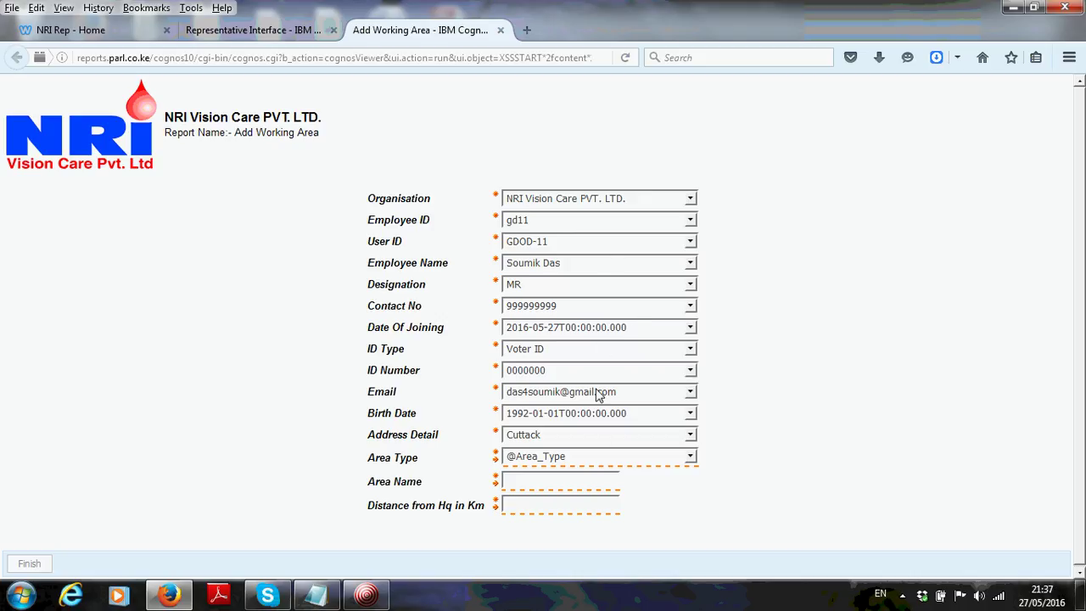
{"action": "left_click", "coordinate": [550, 460]}
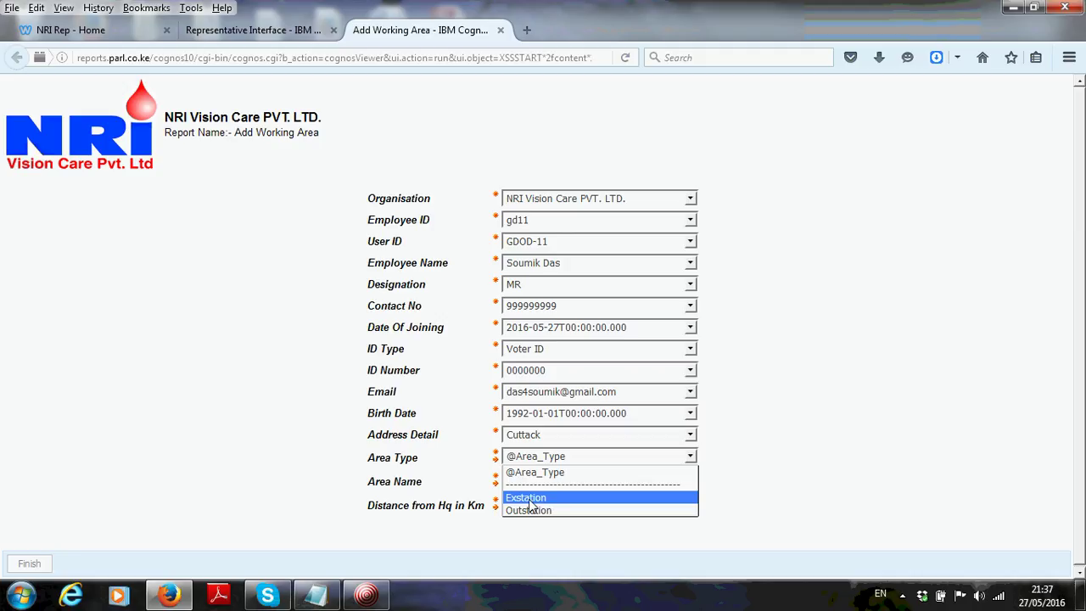
{"action": "left_click", "coordinate": [530, 499]}
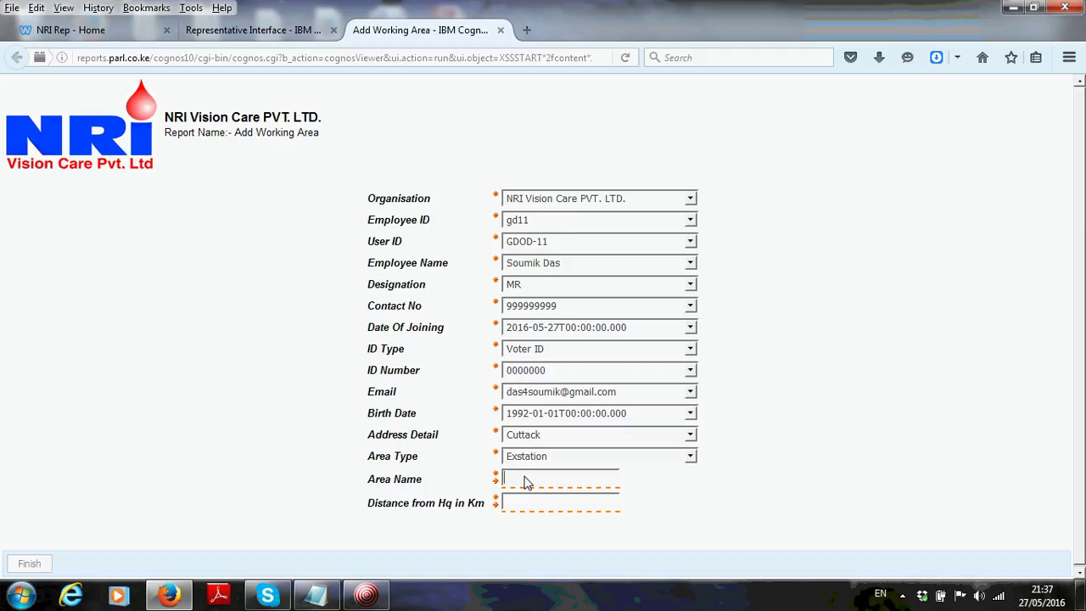
{"action": "type", "text": "Bhubanesw"}
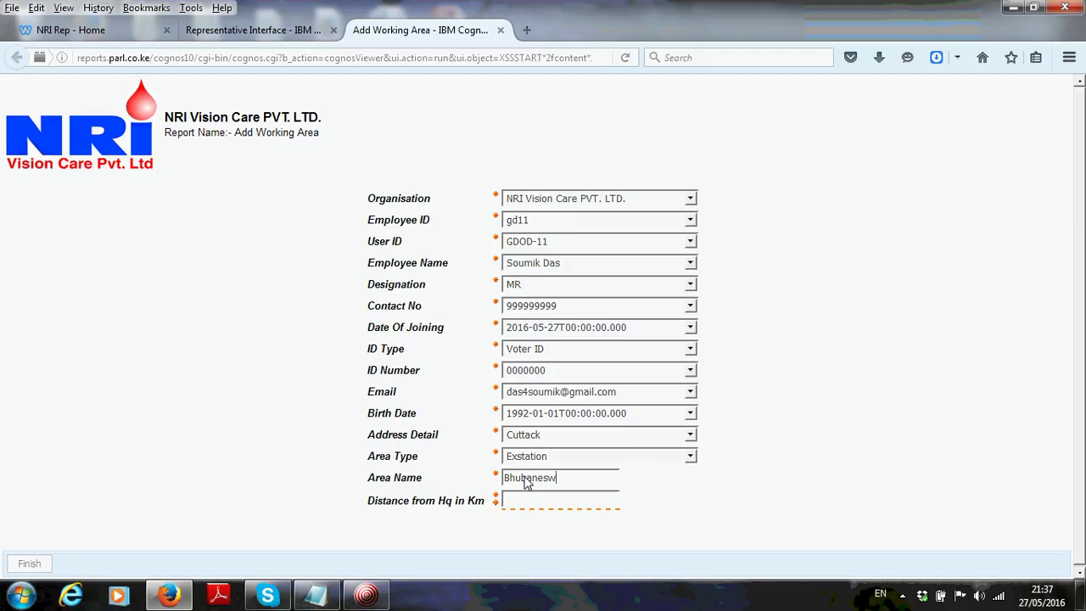
{"action": "type", "text": "ar"}
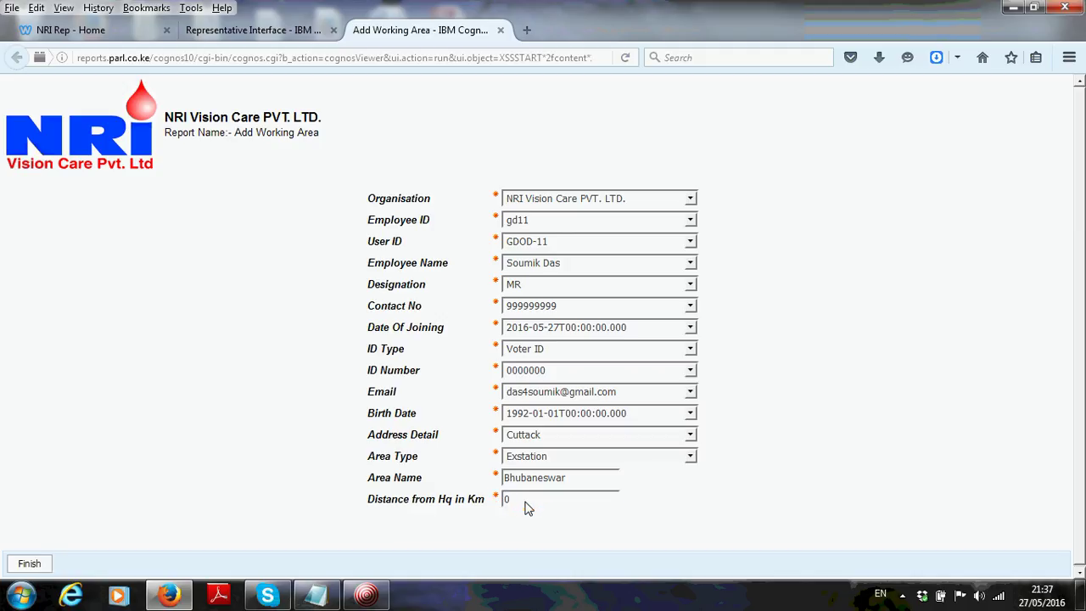
{"action": "type", "text": "20"}
{"action": "left_click", "coordinate": [30, 566]}
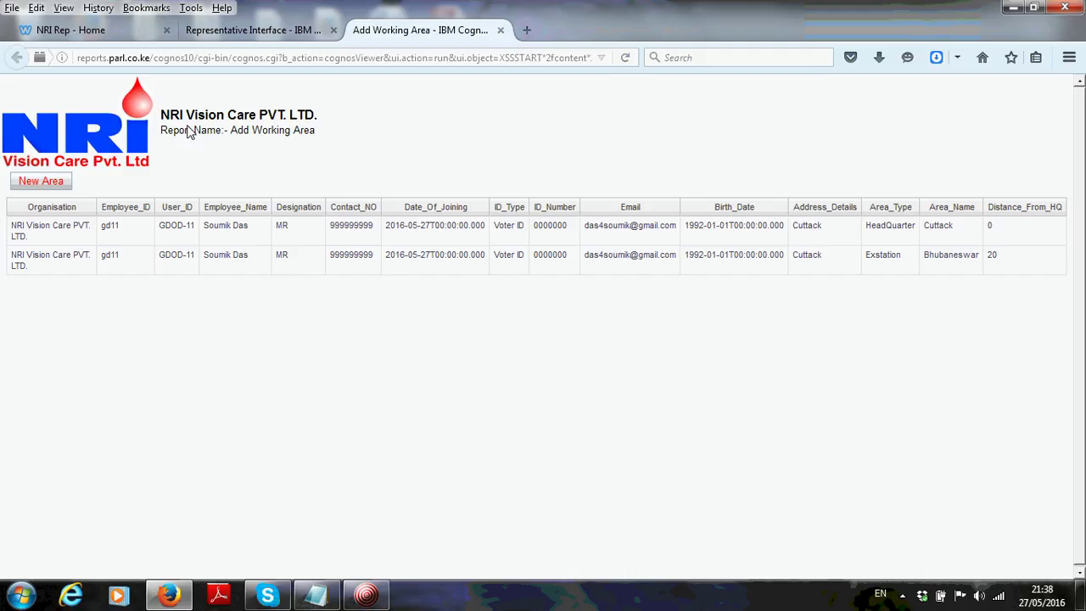
{"action": "left_click", "coordinate": [41, 182]}
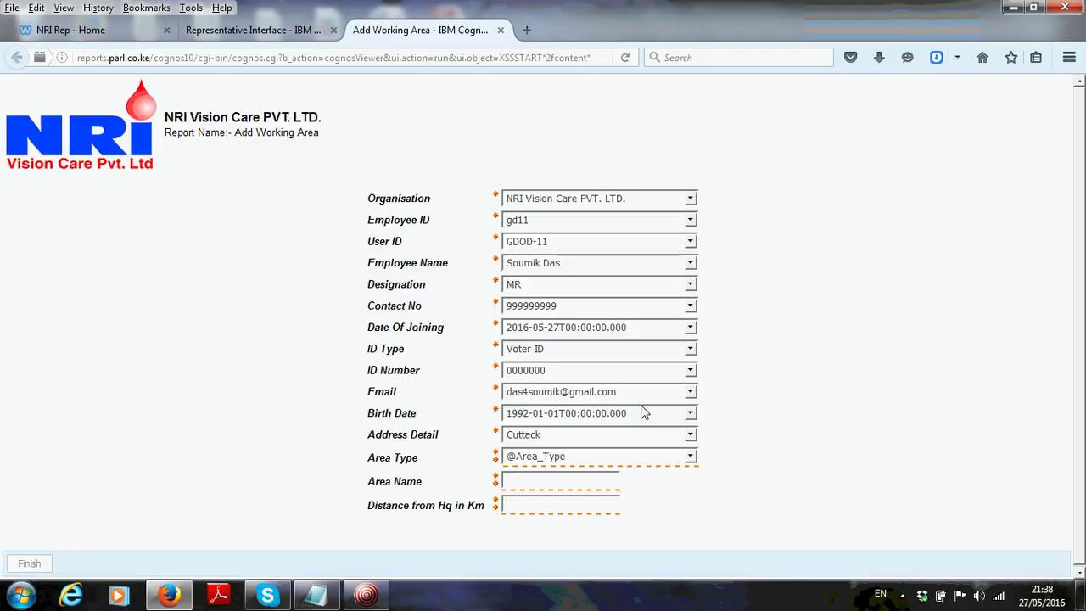
Save Khurda as a 40 km Outstation area and close the Add Working Area tab
{"action": "left_click", "coordinate": [576, 458]}
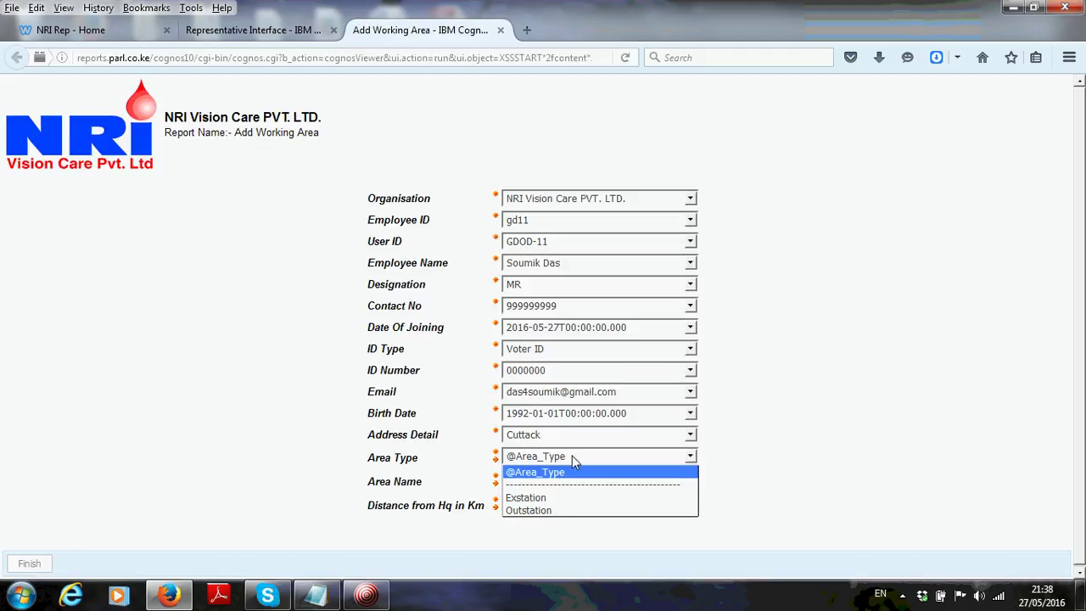
{"action": "left_click", "coordinate": [527, 512]}
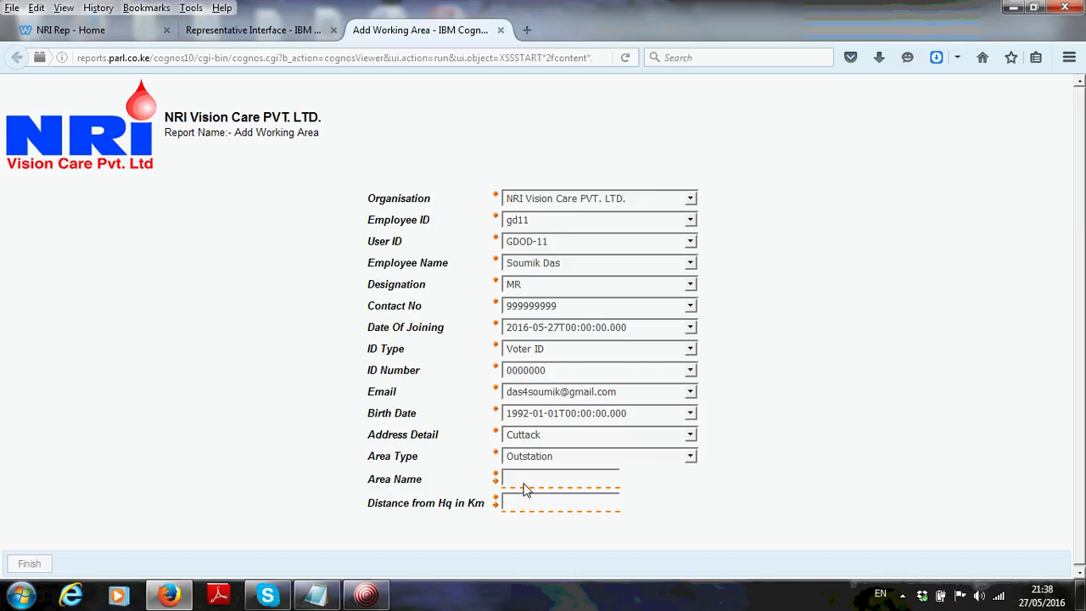
{"action": "left_click", "coordinate": [523, 485]}
{"action": "type", "text": "Khurda"}
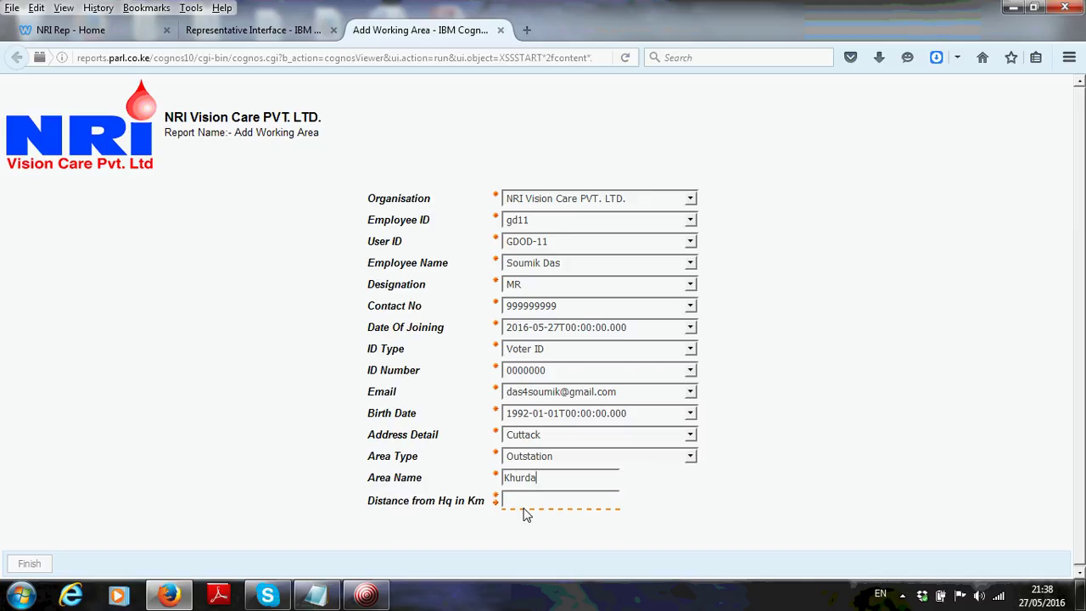
{"action": "left_click", "coordinate": [523, 503]}
{"action": "type", "text": "40"}
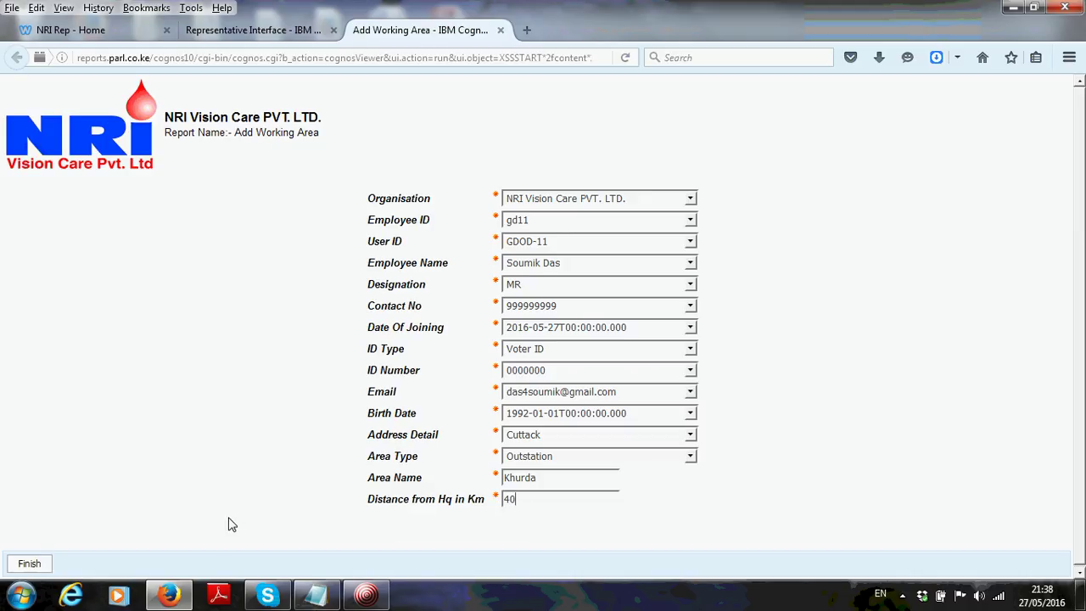
{"action": "left_click", "coordinate": [29, 564]}
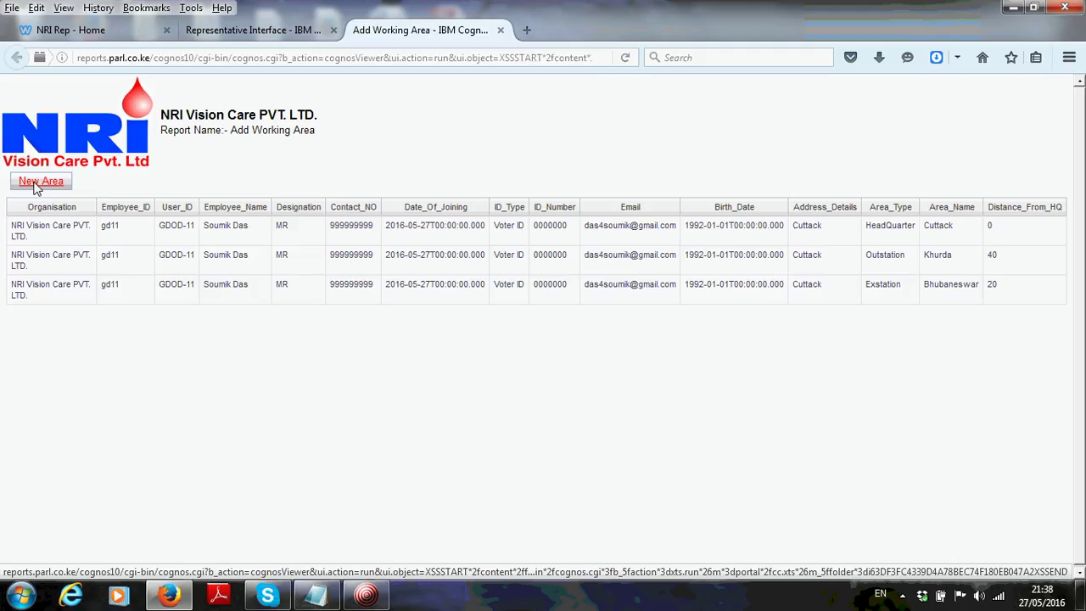
{"action": "left_click", "coordinate": [501, 31]}
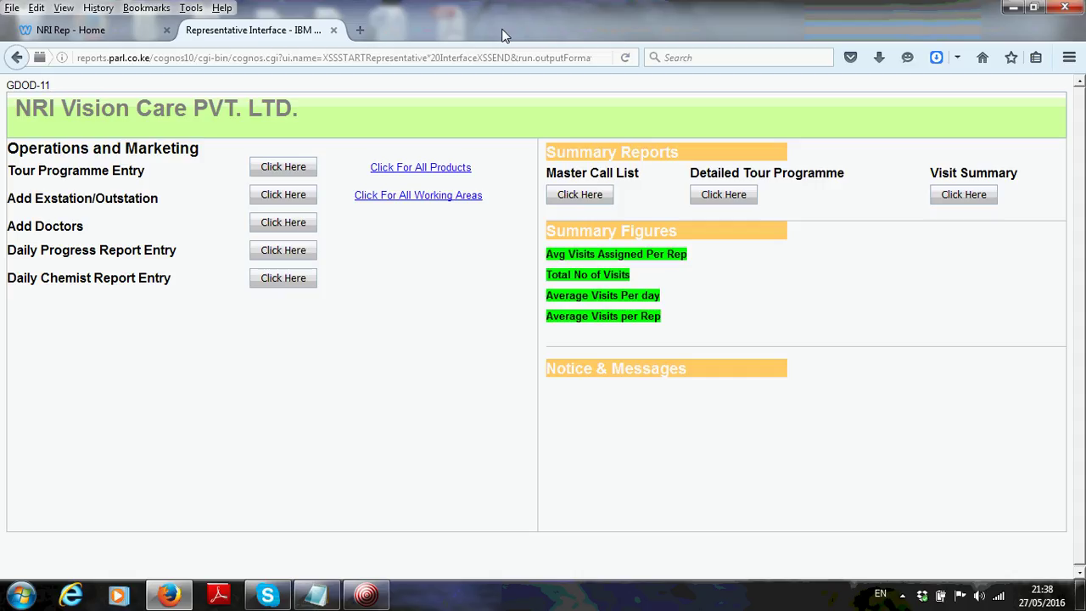
{"action": "right_click", "coordinate": [408, 203]}
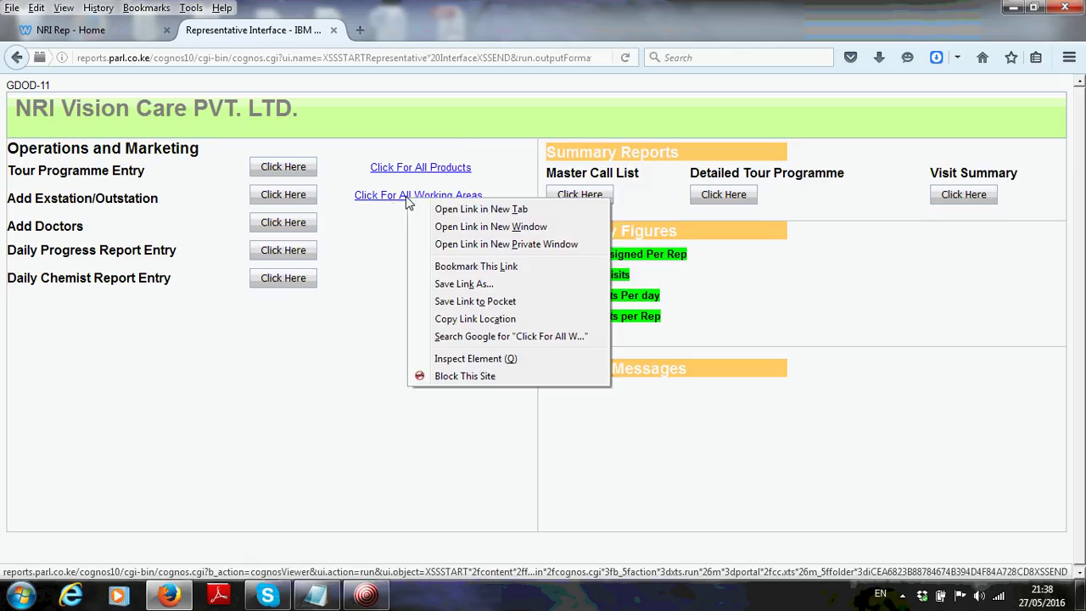
{"action": "left_click", "coordinate": [474, 210]}
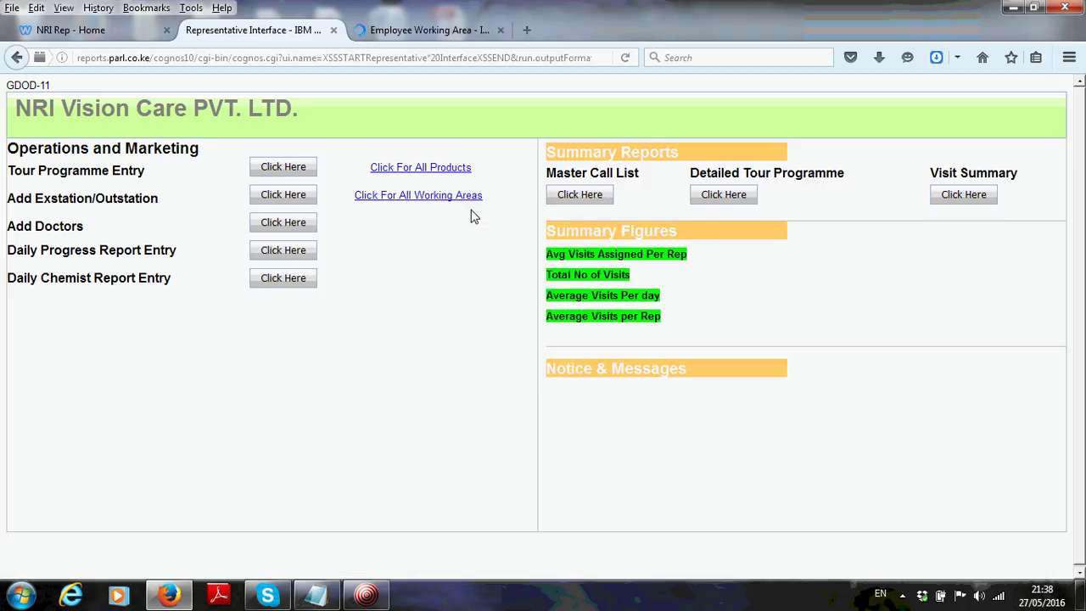
{"action": "left_click", "coordinate": [439, 32]}
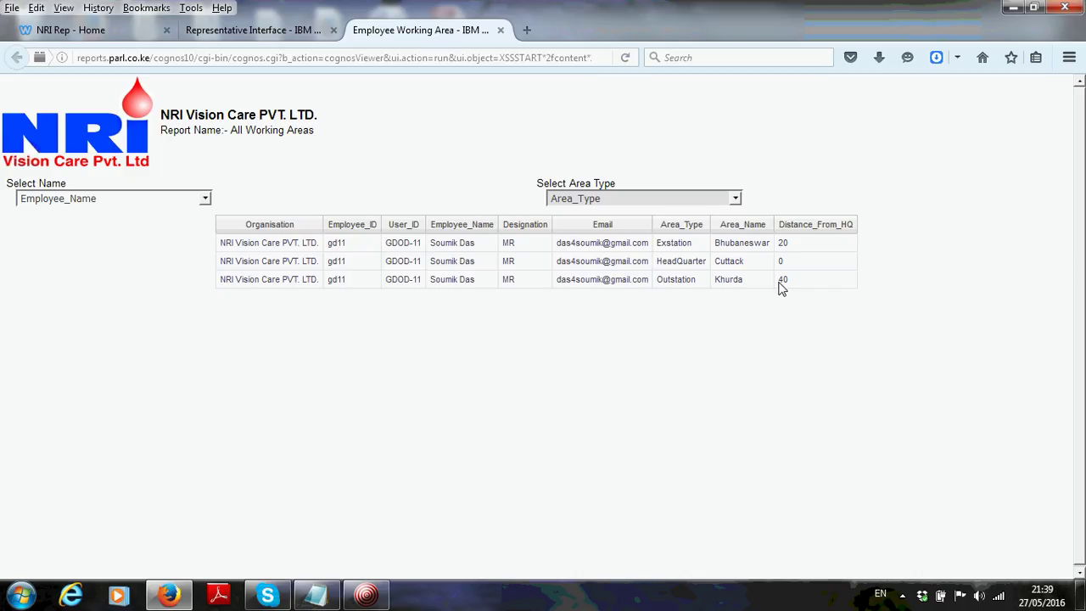
{"action": "left_click", "coordinate": [500, 31]}
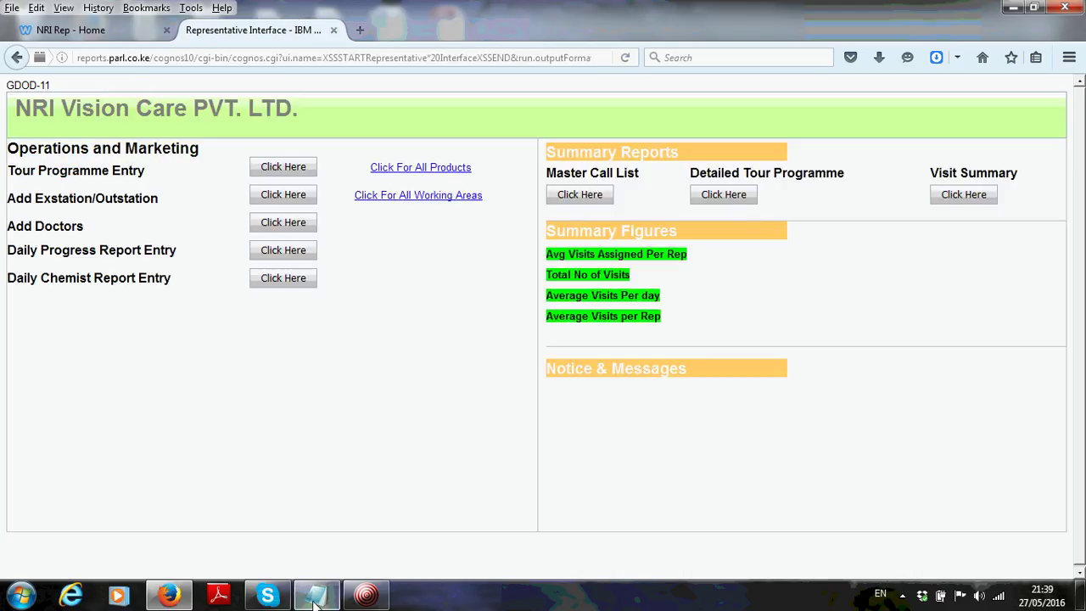
Append '- Done' to Add Exstation/Outstation and '-' to Add Doctors in Notepad, then minimize it
{"action": "left_click", "coordinate": [315, 597]}
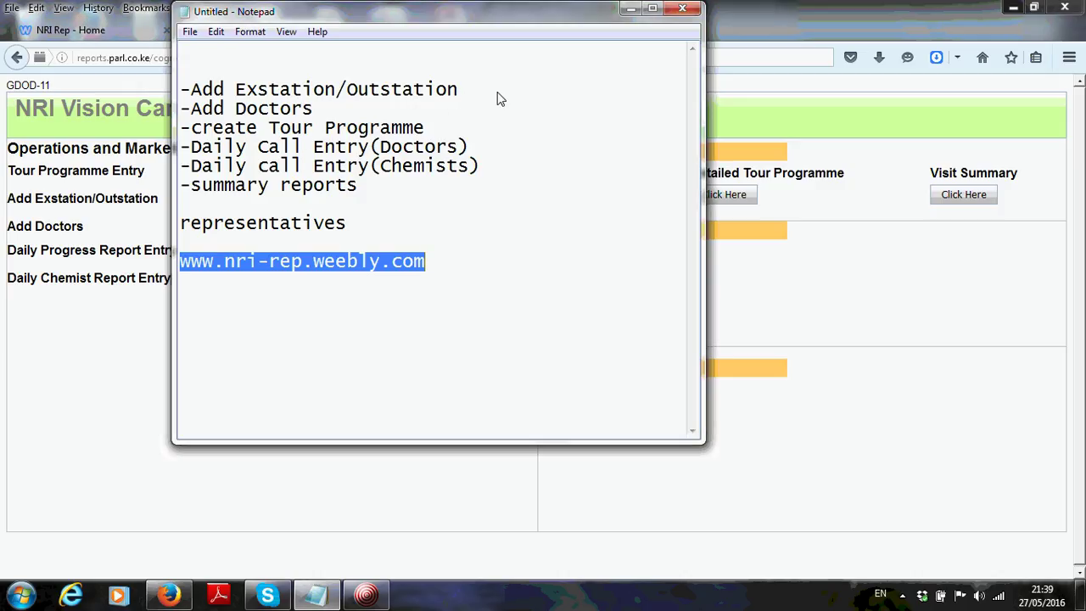
{"action": "left_click", "coordinate": [475, 97]}
{"action": "type", "text": "-"}
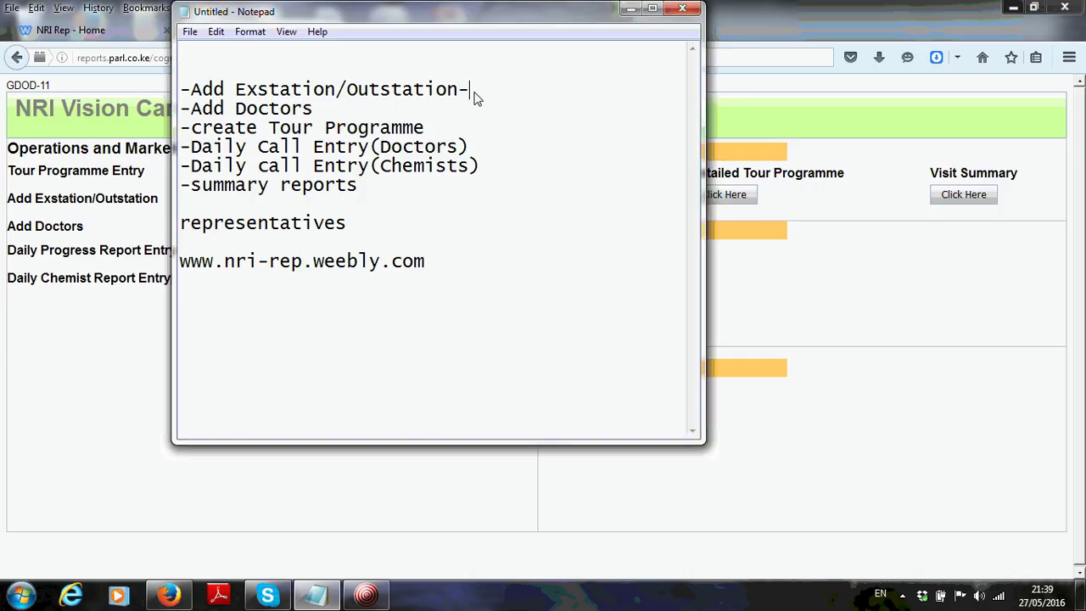
{"action": "type", "text": " Done"}
{"action": "left_click", "coordinate": [321, 111]}
{"action": "type", "text": "-"}
{"action": "left_click", "coordinate": [631, 9]}
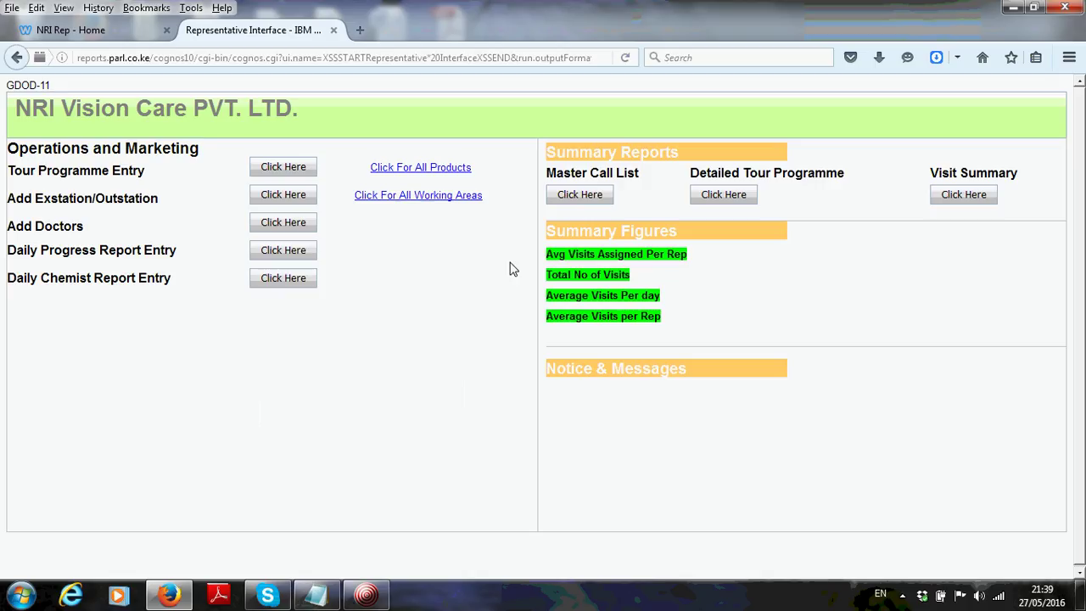
In the Add Doctors form, choose the representative's employee name, user ID, employee ID and MCL number
{"action": "left_click", "coordinate": [282, 223]}
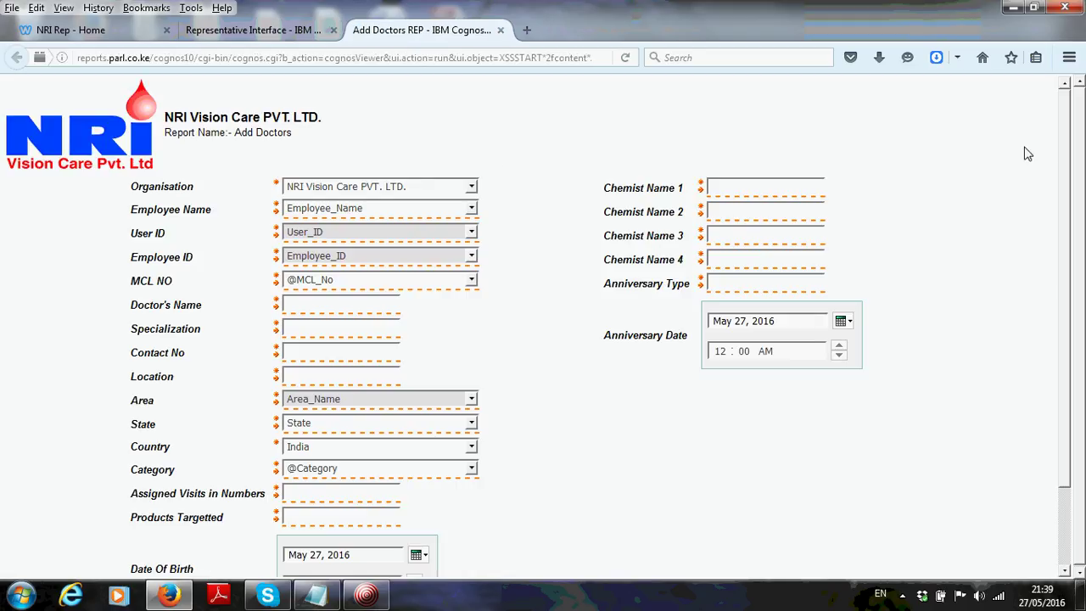
{"action": "mouse_move", "coordinate": [1062, 154]}
{"action": "left_mouse_down"}
{"action": "mouse_move", "coordinate": [1065, 217]}
{"action": "mouse_move", "coordinate": [1068, 152]}
{"action": "left_mouse_up"}
{"action": "left_click", "coordinate": [390, 213]}
{"action": "left_click", "coordinate": [347, 250]}
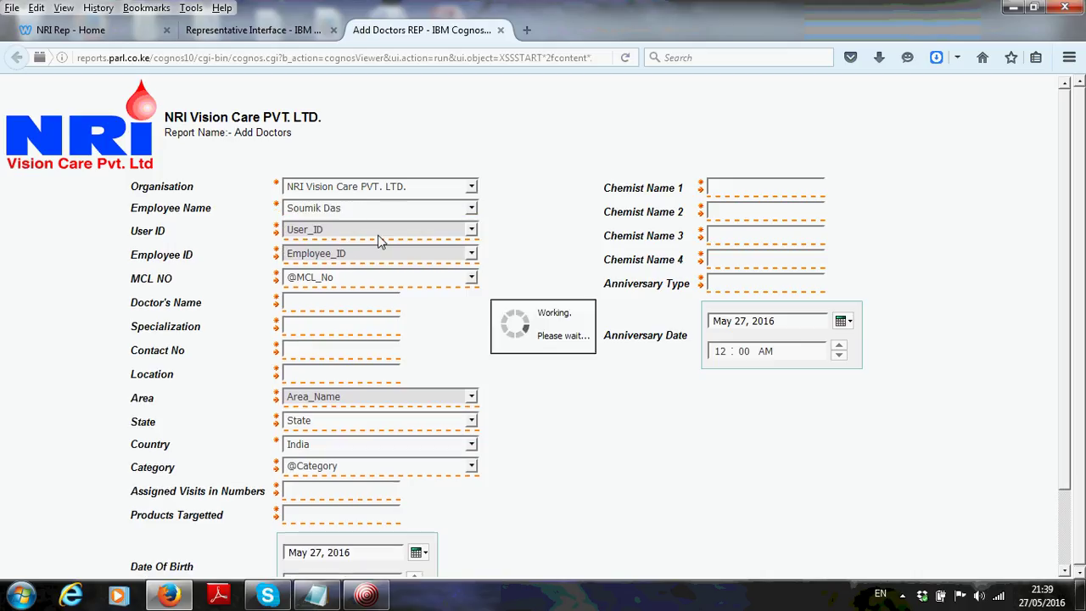
{"action": "left_click", "coordinate": [367, 230]}
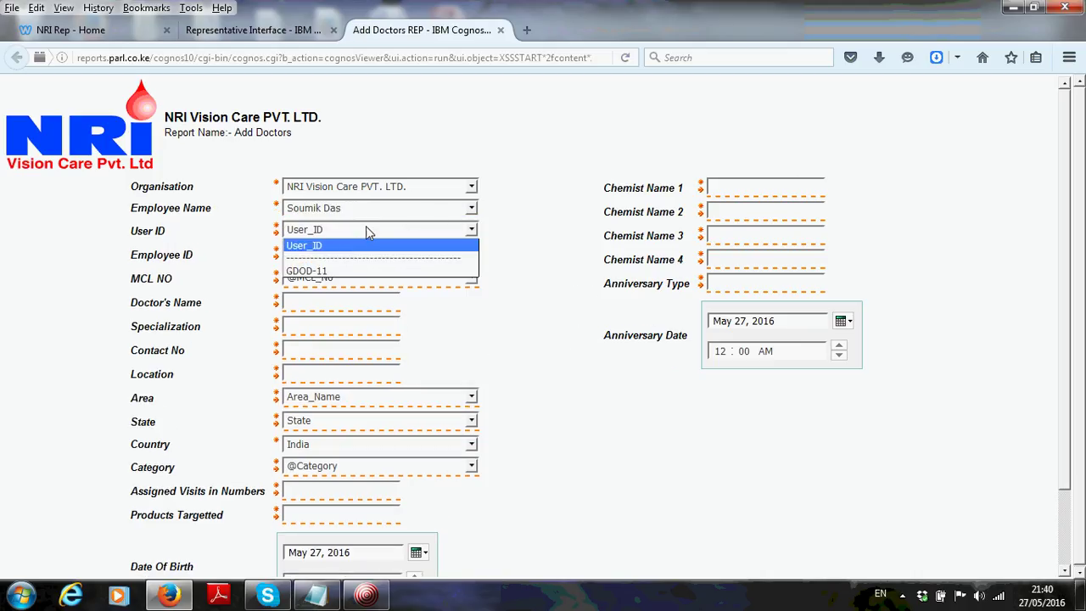
{"action": "left_click", "coordinate": [339, 271]}
{"action": "left_click", "coordinate": [344, 251]}
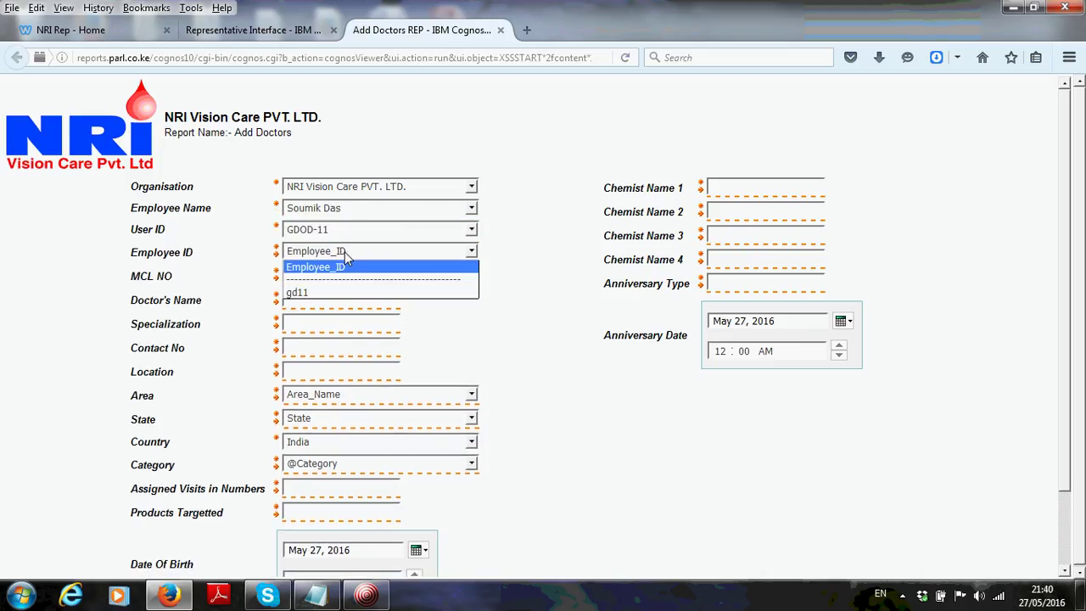
{"action": "left_click", "coordinate": [337, 290]}
{"action": "left_click", "coordinate": [334, 273]}
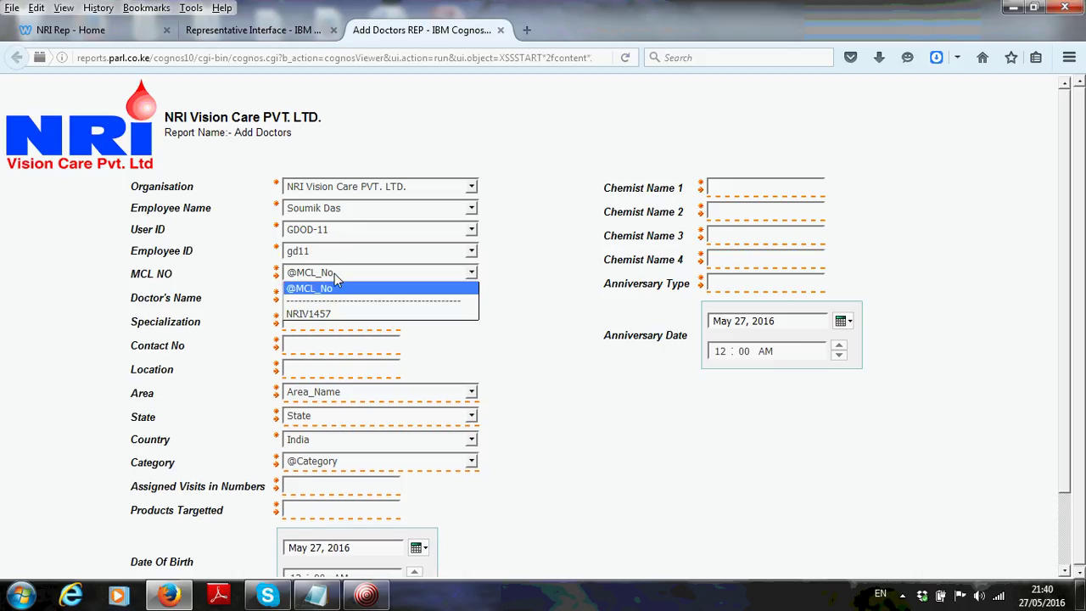
{"action": "left_click", "coordinate": [330, 319]}
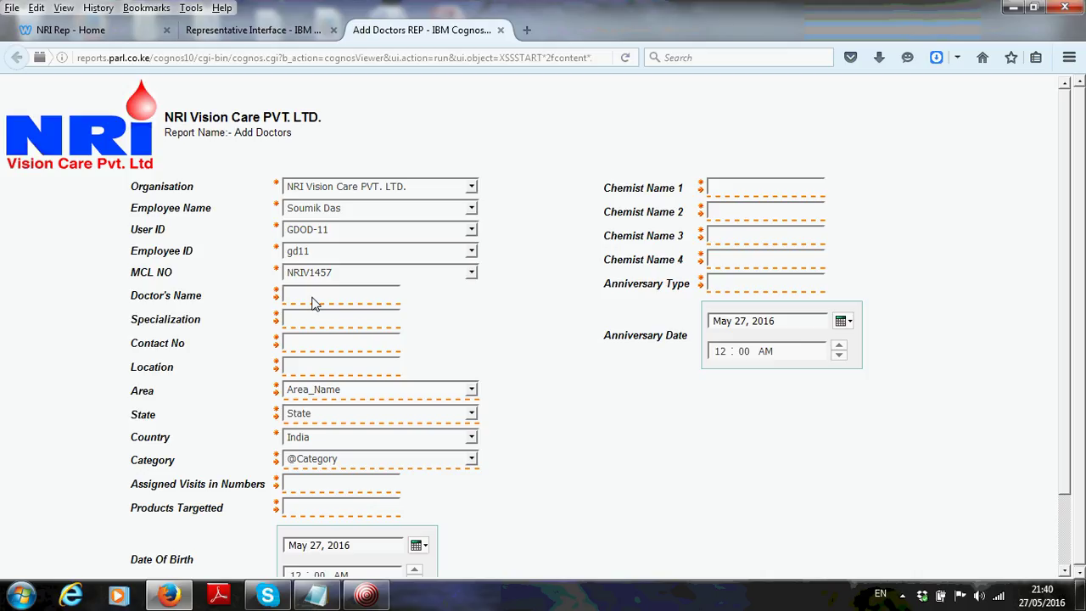
Enter doctor name Doctor A, specialization BDS, the contact number and location jaydev vihar
{"action": "type", "text": "Doc"}
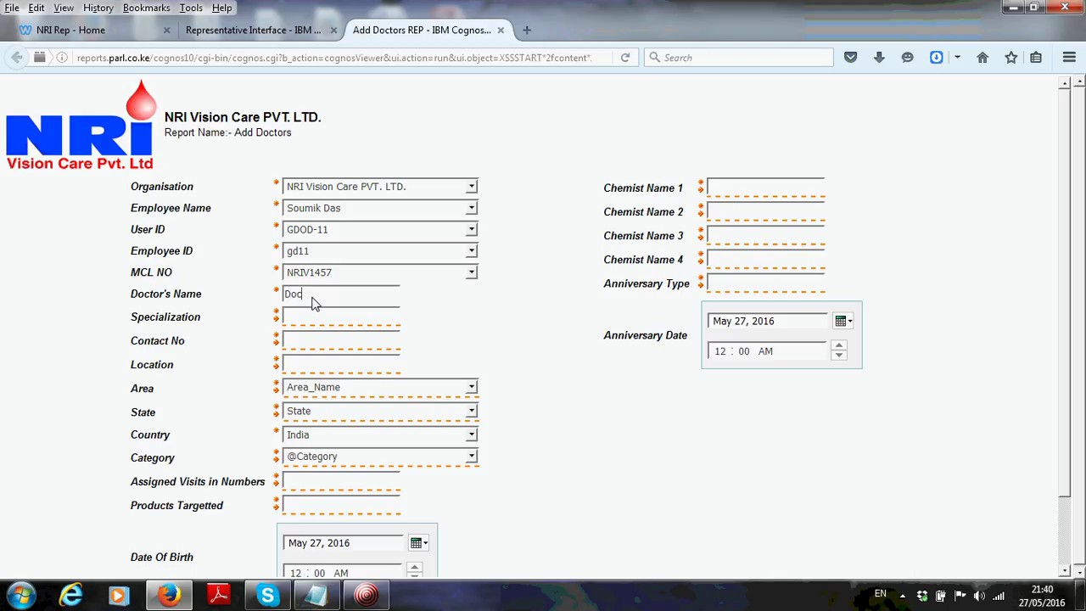
{"action": "type", "text": "tor A"}
{"action": "left_click", "coordinate": [313, 323]}
{"action": "type", "text": "BDS"}
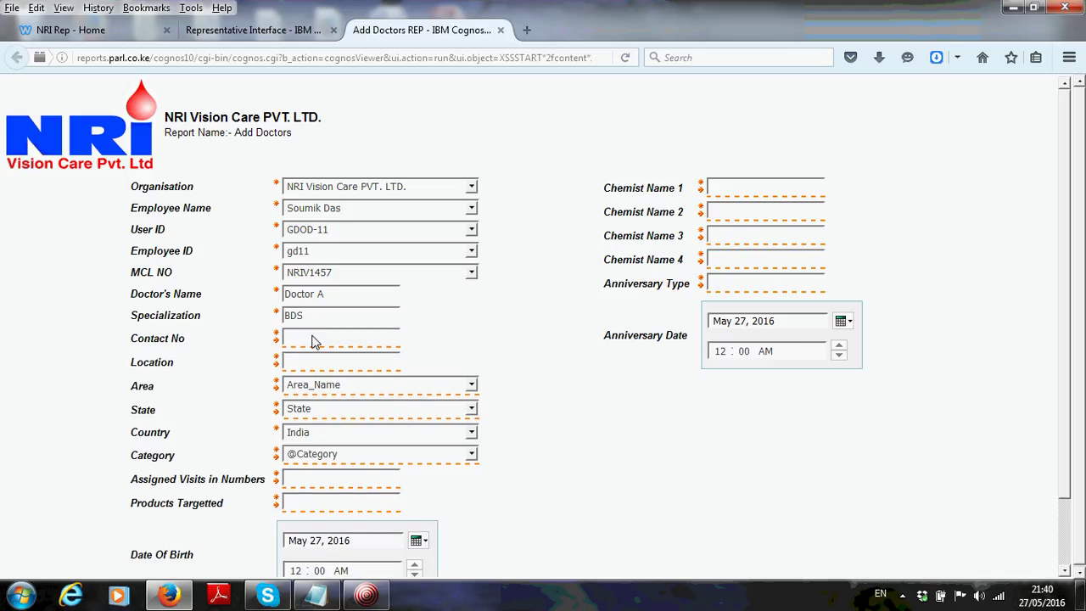
{"action": "left_click", "coordinate": [312, 340]}
{"action": "type", "text": "11111111"}
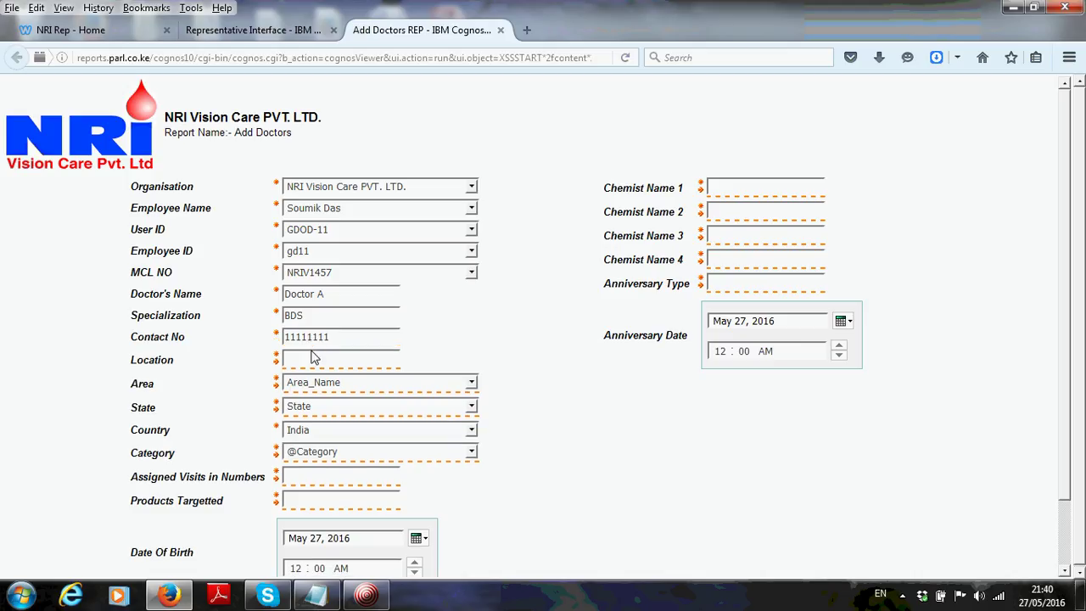
{"action": "left_click", "coordinate": [310, 366]}
{"action": "key", "text": "BackSpace"}
{"action": "type", "text": "jaydev"}
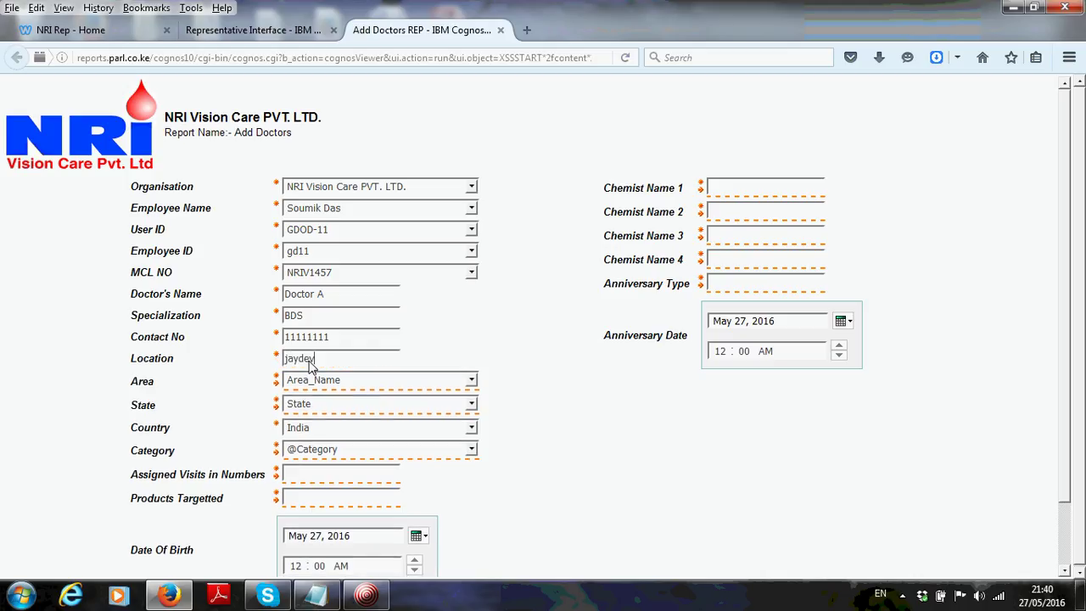
{"action": "type", "text": " vihar"}
Set area Bhubaneswar, state Odisha, country India, category Single Visit and 1 assigned visit
{"action": "left_click", "coordinate": [319, 383]}
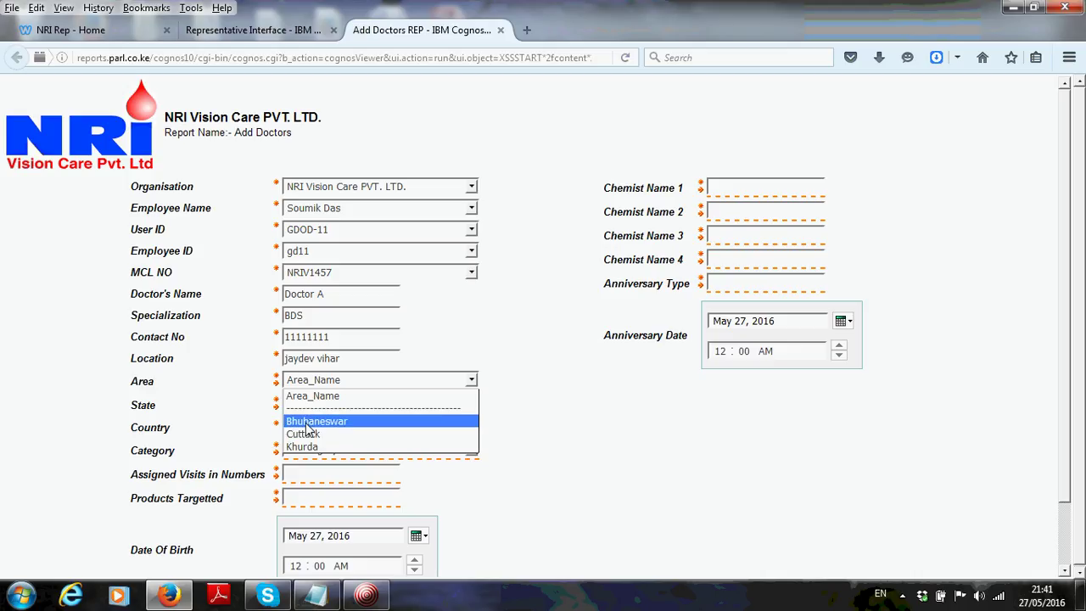
{"action": "left_click", "coordinate": [309, 423]}
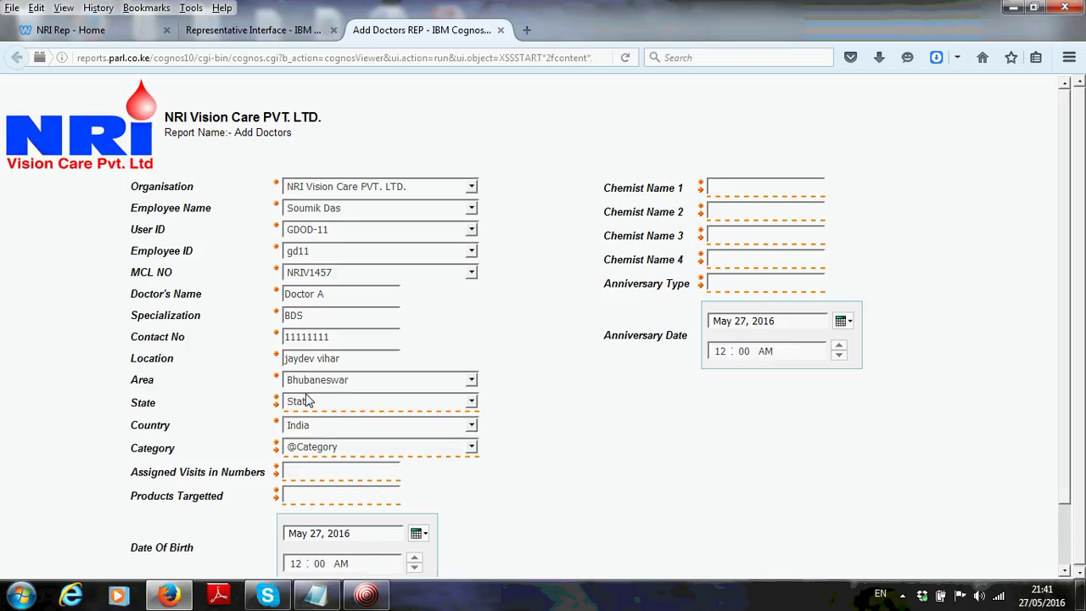
{"action": "left_click", "coordinate": [308, 403]}
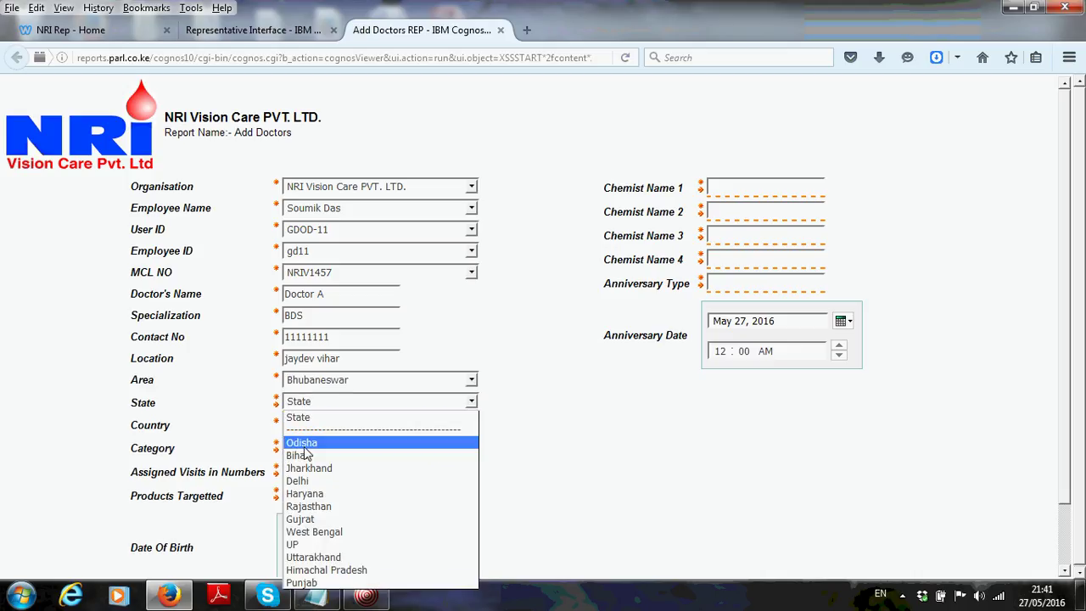
{"action": "left_click", "coordinate": [305, 441]}
{"action": "left_click", "coordinate": [305, 424]}
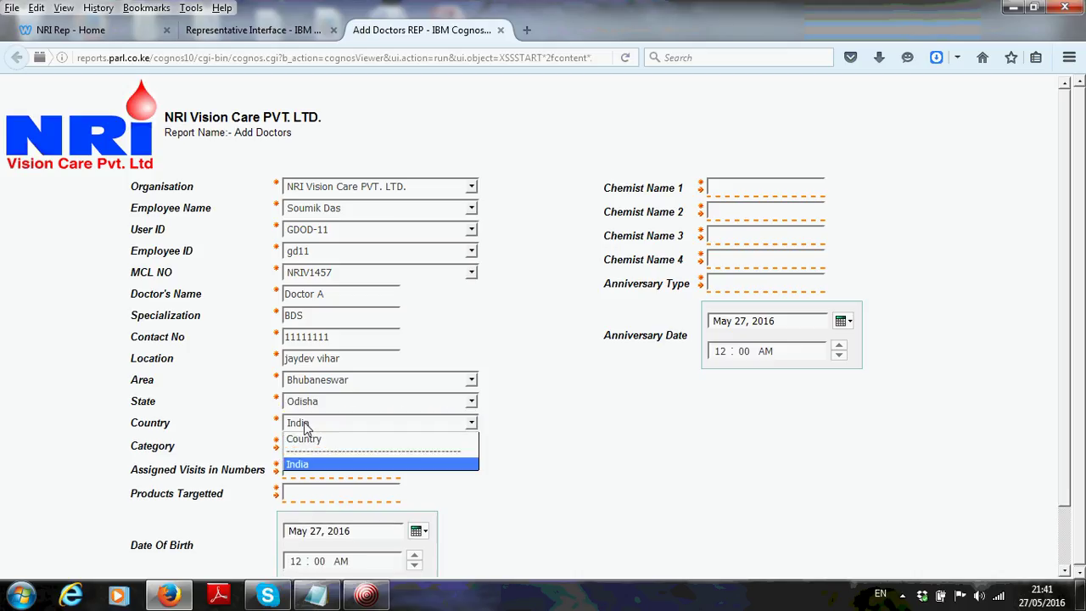
{"action": "left_click", "coordinate": [304, 463]}
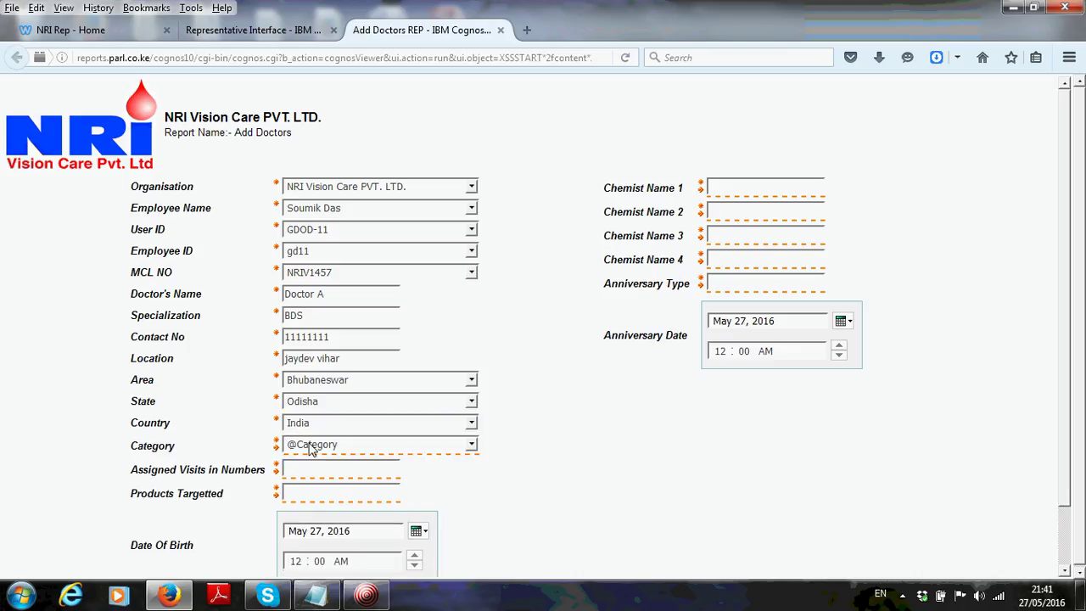
{"action": "left_click", "coordinate": [310, 449]}
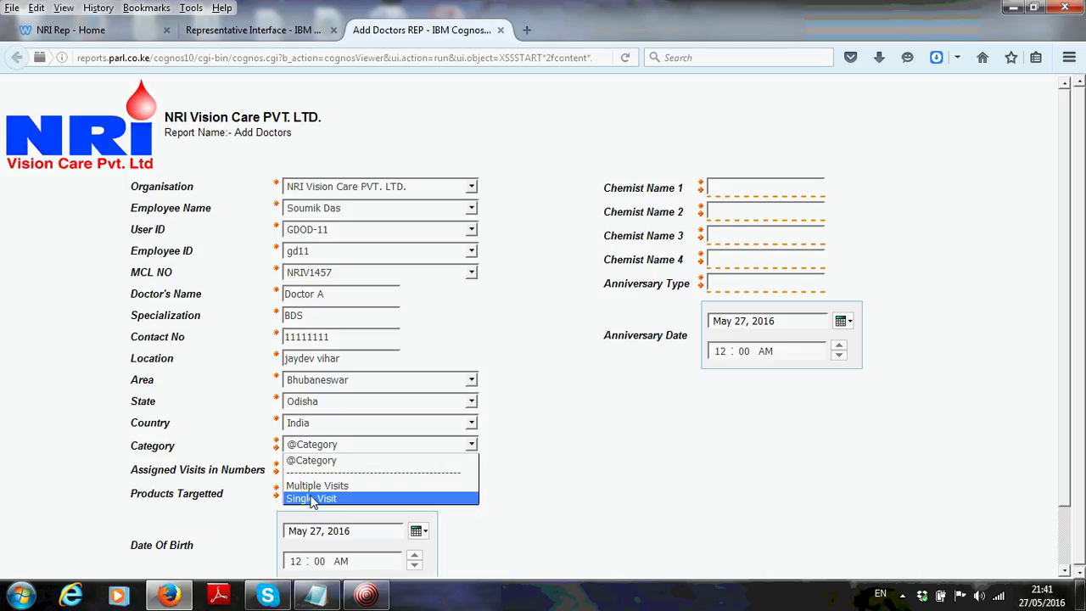
{"action": "left_click", "coordinate": [311, 499]}
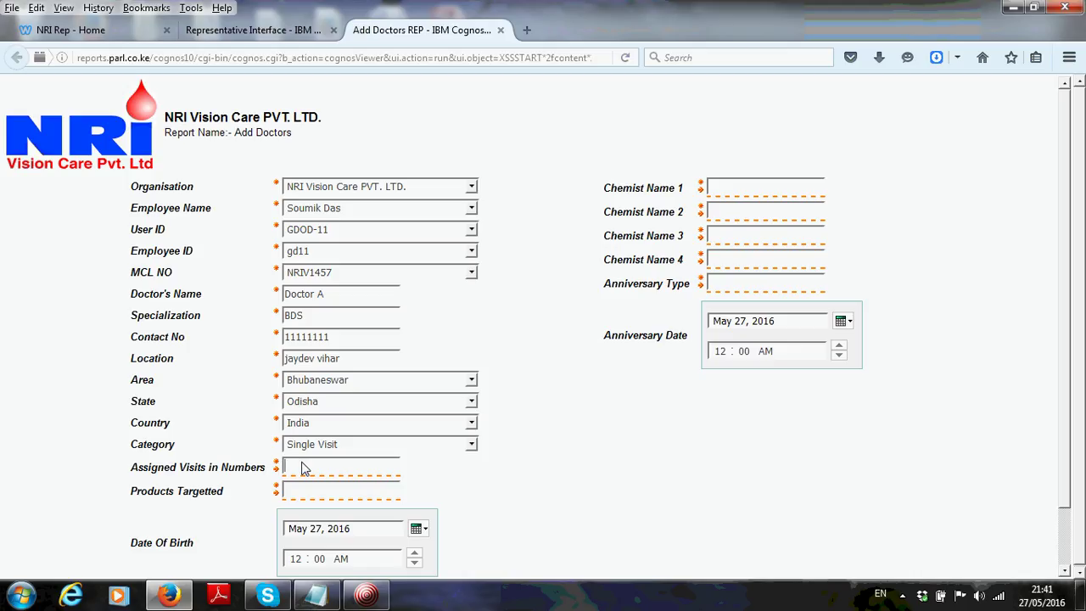
{"action": "type", "text": "1"}
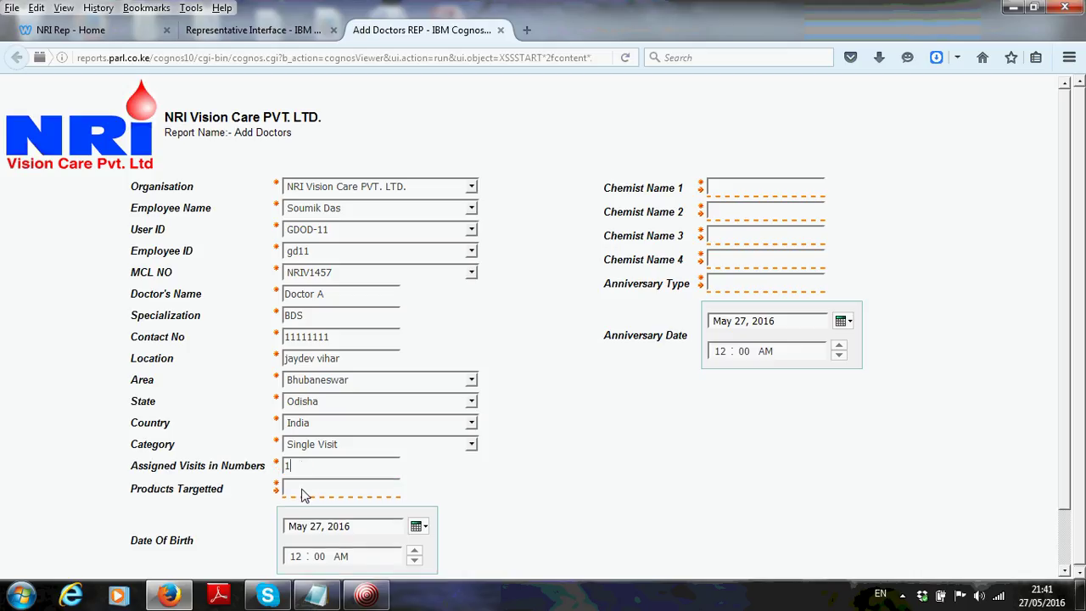
{"action": "left_click", "coordinate": [304, 494]}
Open the All Products list from the representative menu in a new tab
{"action": "left_click", "coordinate": [255, 29]}
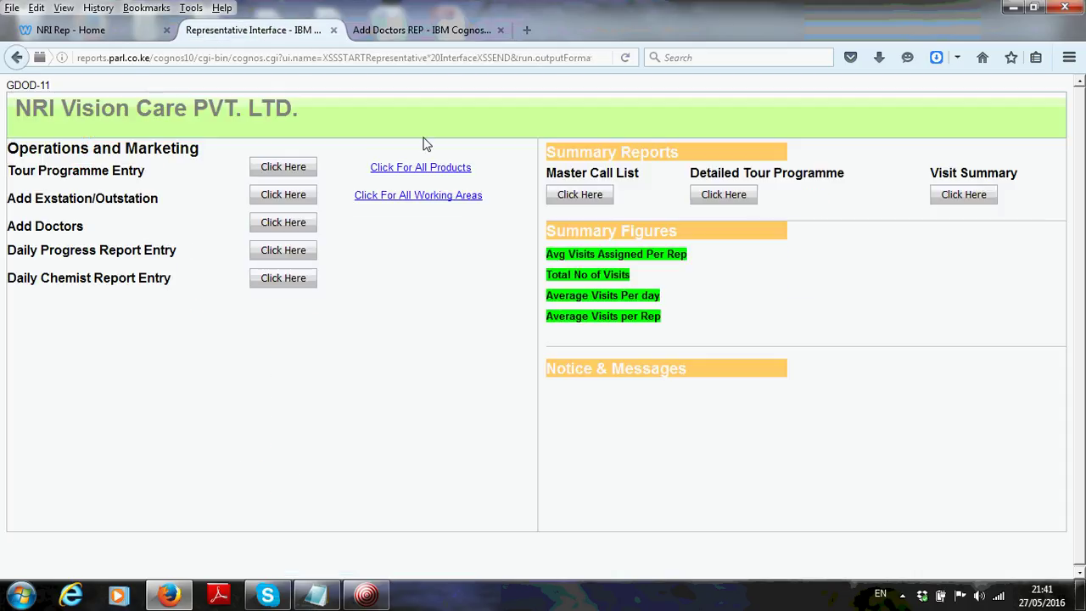
{"action": "right_click", "coordinate": [411, 170]}
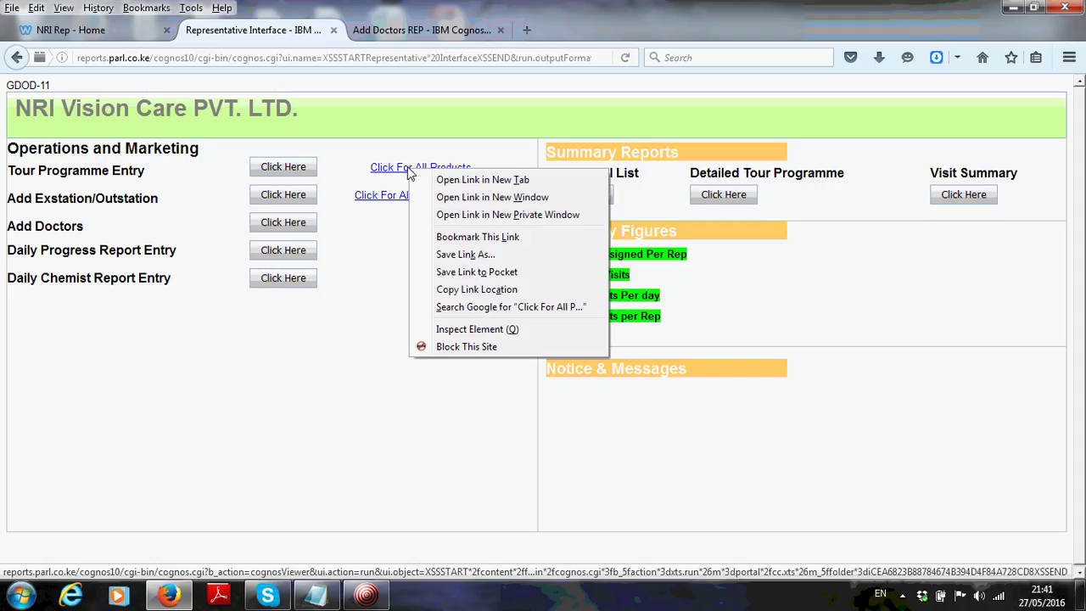
{"action": "left_click", "coordinate": [468, 181]}
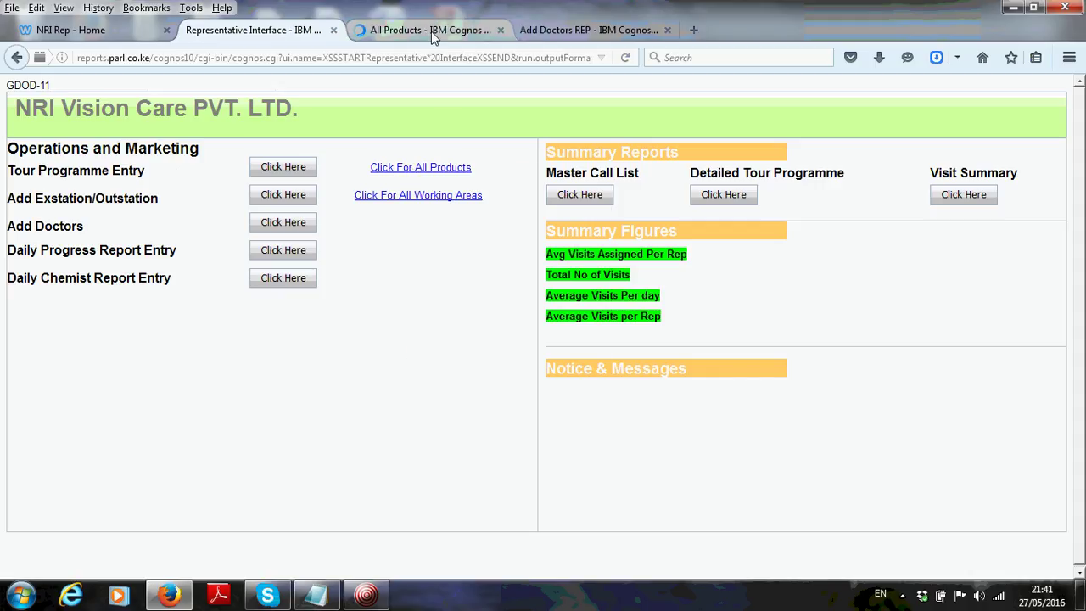
{"action": "left_click", "coordinate": [433, 33]}
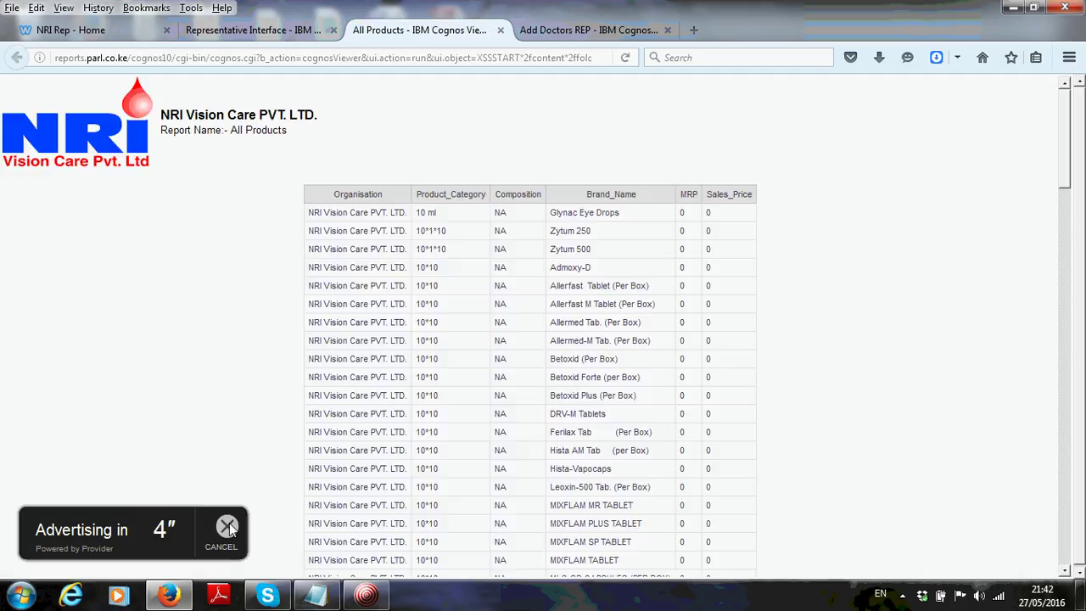
Copy Glynac Eye Drops from the All Products report into Products Targetted
{"action": "left_click", "coordinate": [228, 527]}
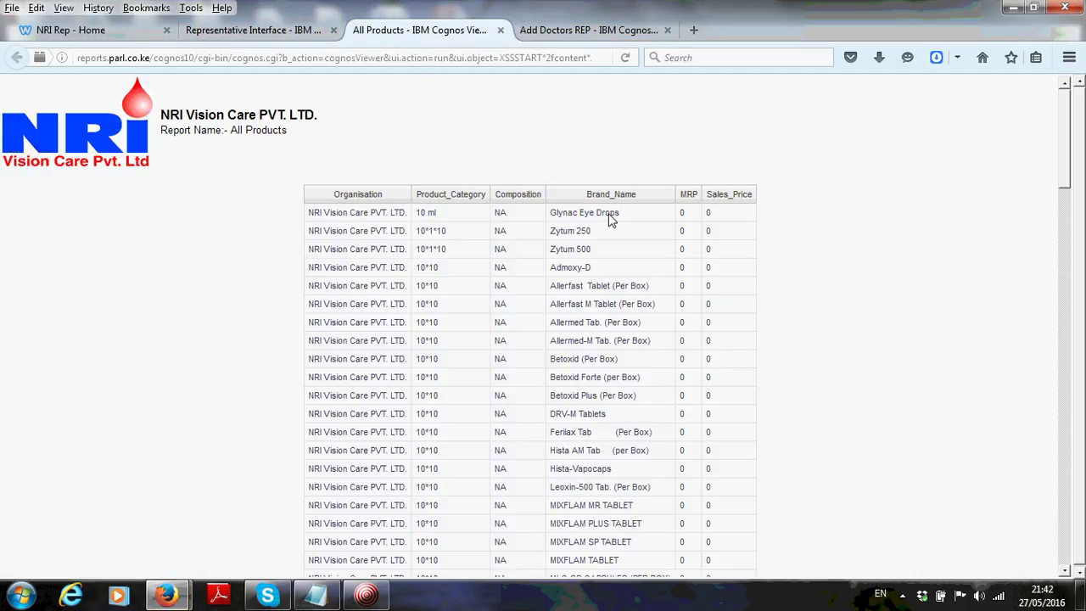
{"action": "left_click_drag", "start_coordinate": [622, 214], "coordinate": [553, 224]}
{"action": "key", "text": "ctrl+c"}
{"action": "left_click", "coordinate": [550, 224]}
{"action": "left_click", "coordinate": [552, 219]}
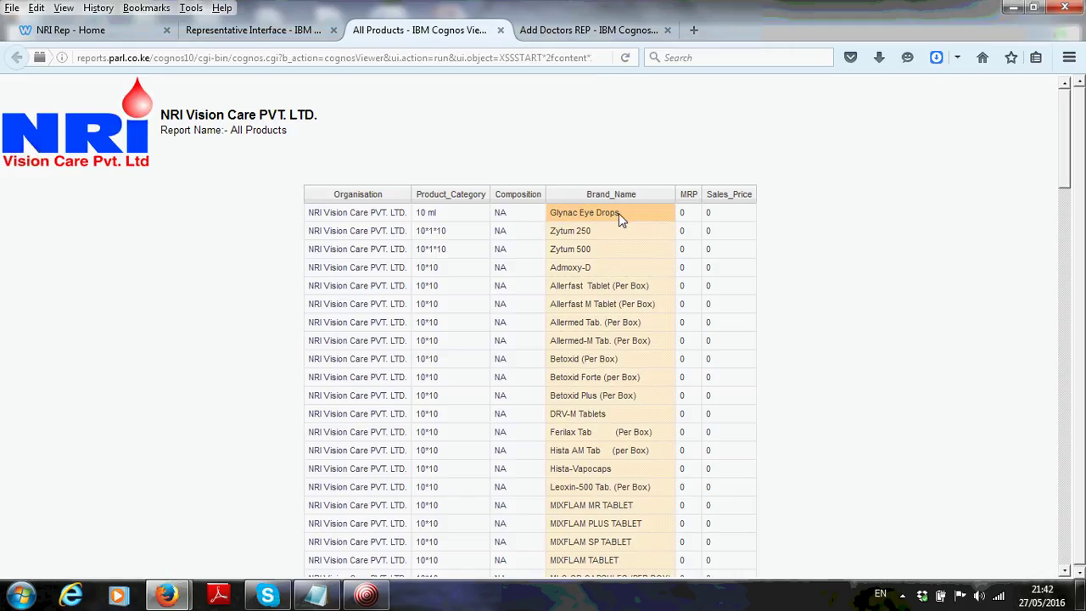
{"action": "left_click_drag", "start_coordinate": [621, 213], "coordinate": [575, 217]}
{"action": "left_click", "coordinate": [550, 222]}
{"action": "left_click", "coordinate": [582, 30]}
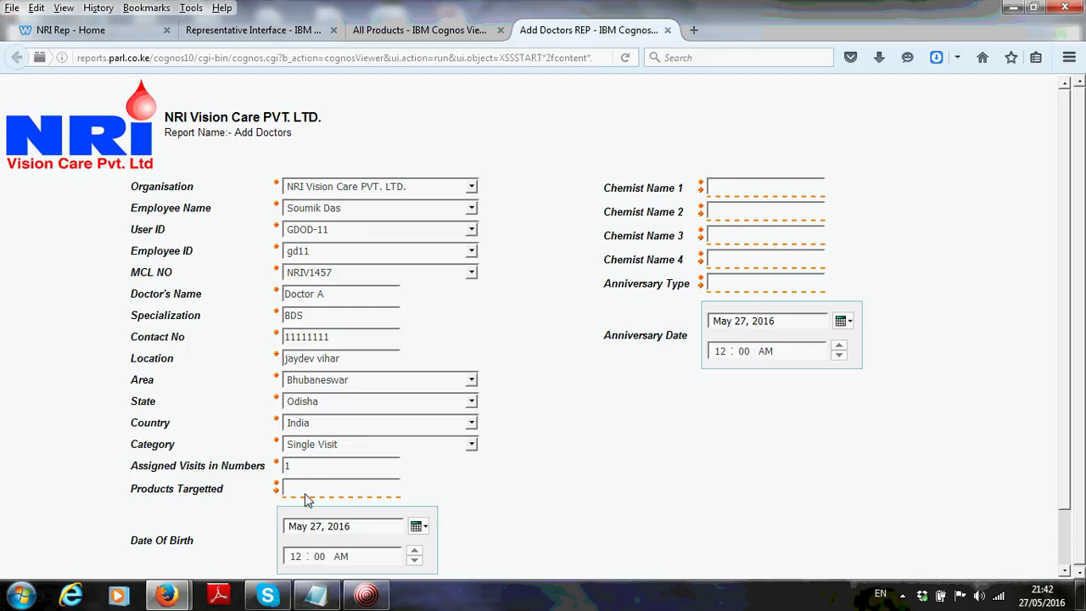
{"action": "key", "text": "ctrl+v"}
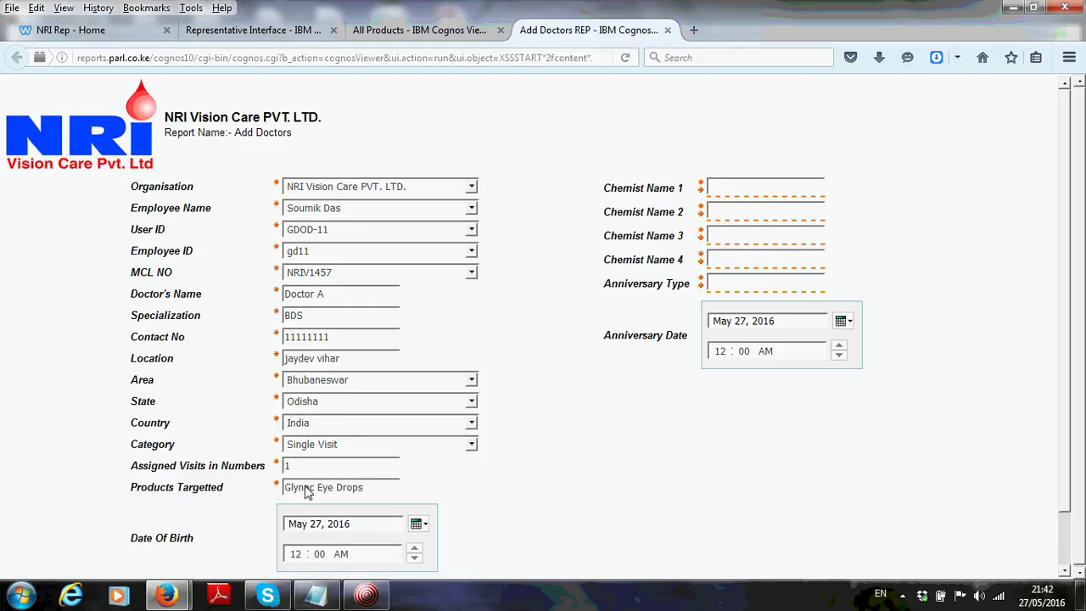
Copy Zytum 250 and paste it after Glynac Eye Drops in Products Targetted
{"action": "left_click", "coordinate": [417, 32]}
{"action": "left_click_drag", "start_coordinate": [593, 231], "coordinate": [552, 233]}
{"action": "key", "text": "ctrl+c"}
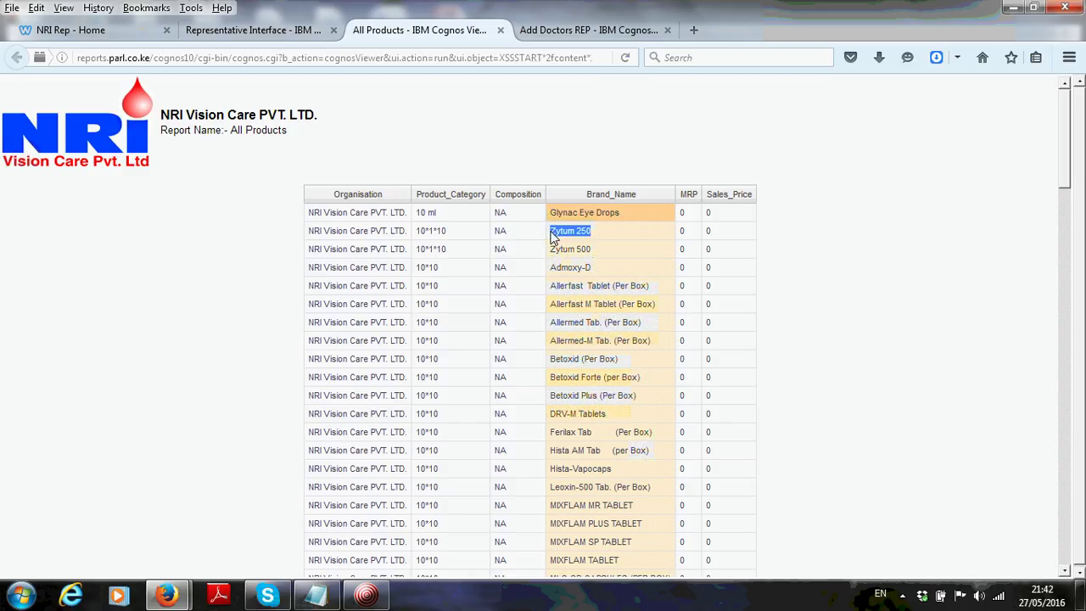
{"action": "left_click", "coordinate": [588, 30]}
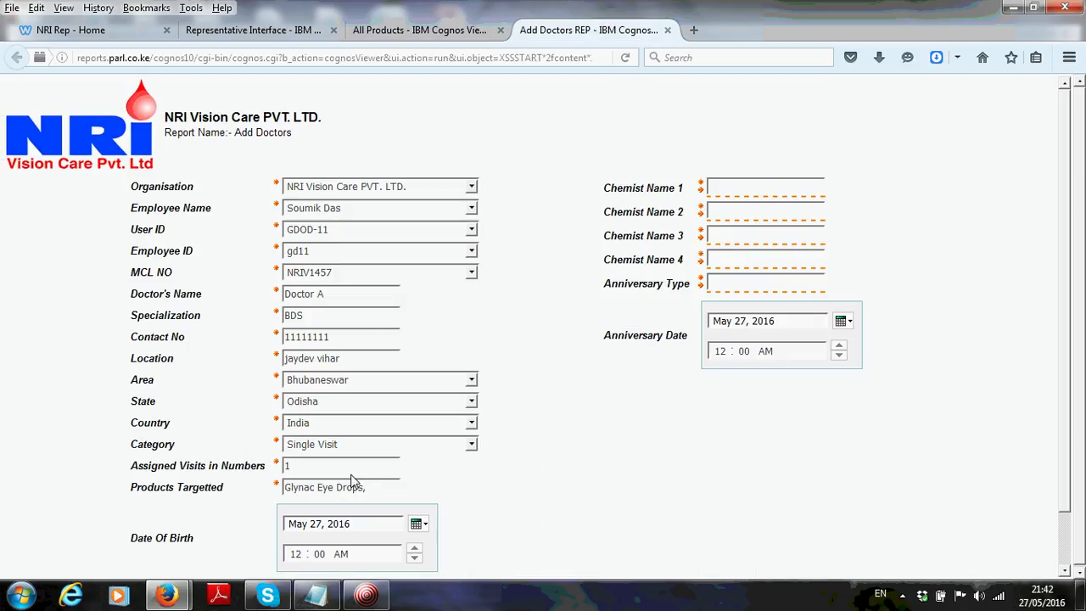
{"action": "left_click", "coordinate": [378, 490]}
{"action": "key", "text": "ctrl+v"}
{"action": "left_click_drag", "start_coordinate": [1071, 306], "coordinate": [1070, 407]}
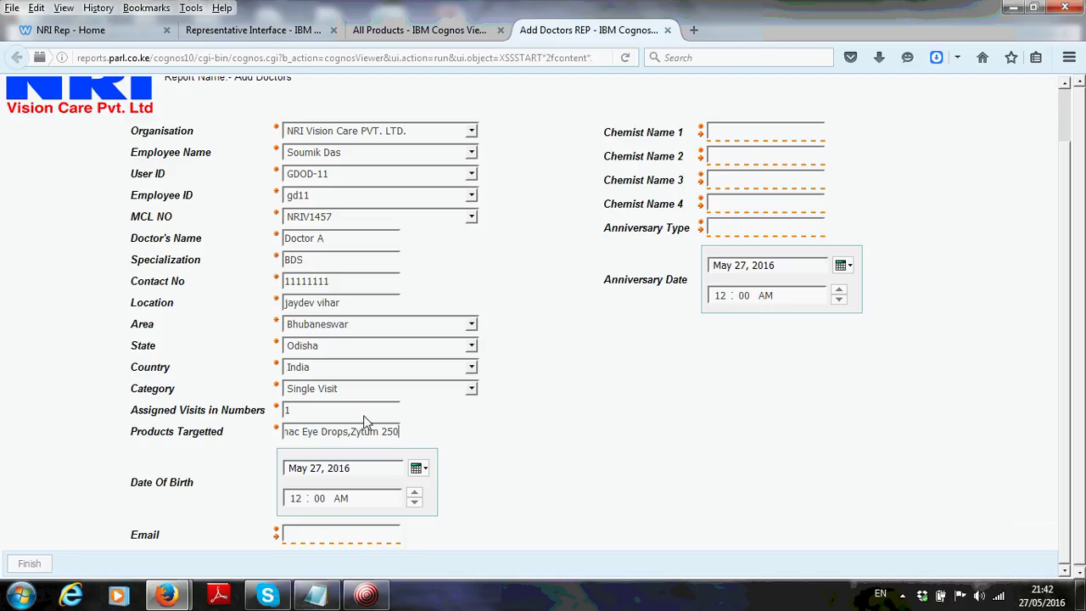
{"action": "left_click", "coordinate": [394, 435]}
Pick Feb 4, 1985 as the doctor's Date Of Birth in the calendar
{"action": "left_click", "coordinate": [418, 469]}
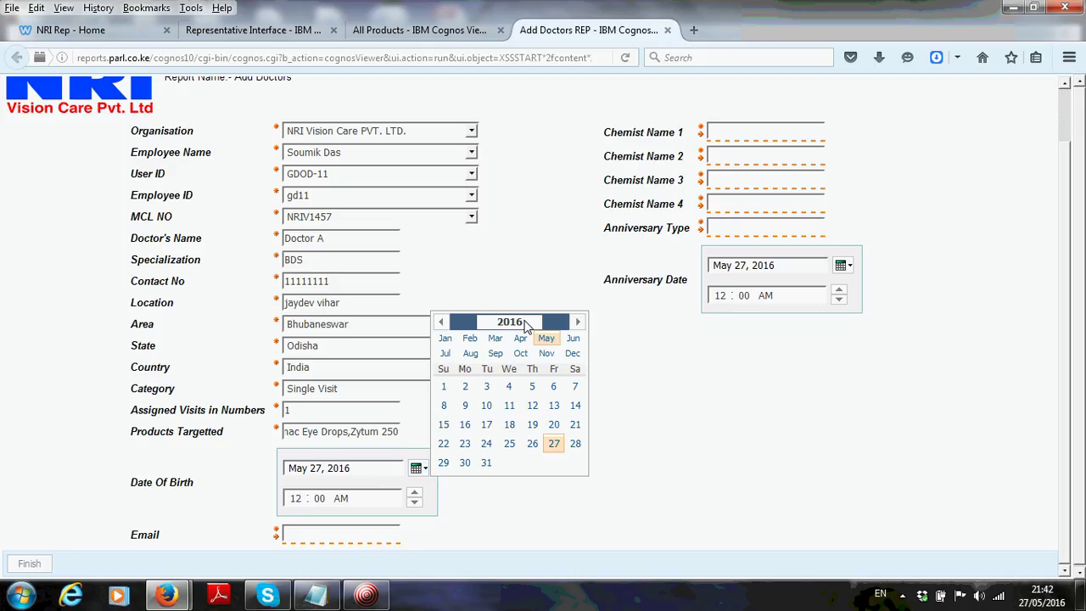
{"action": "left_click_drag", "start_coordinate": [525, 326], "coordinate": [486, 330]}
{"action": "type", "text": "198"}
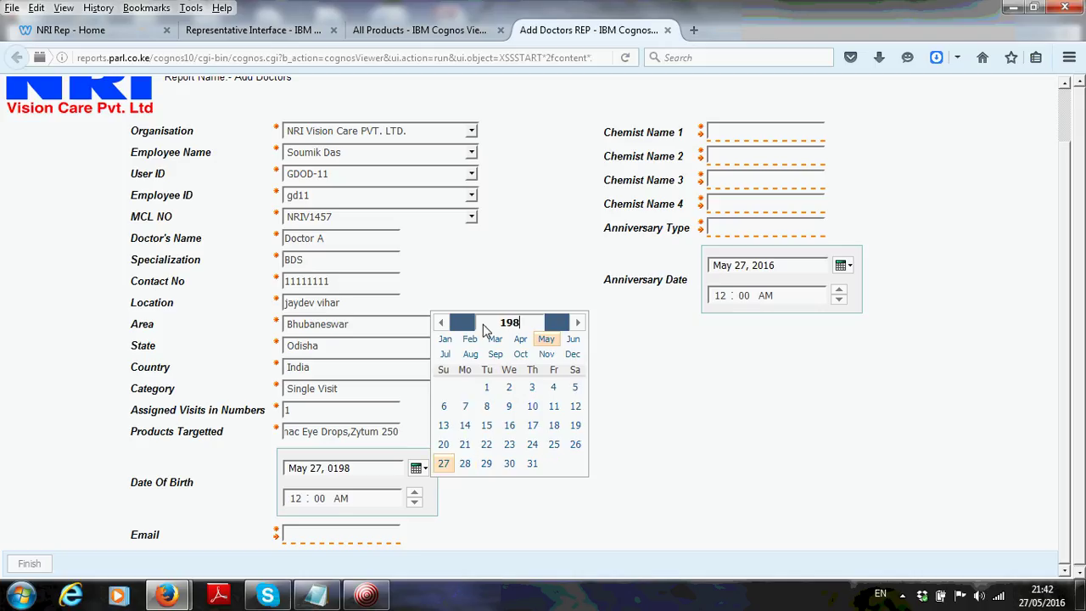
{"action": "type", "text": "5"}
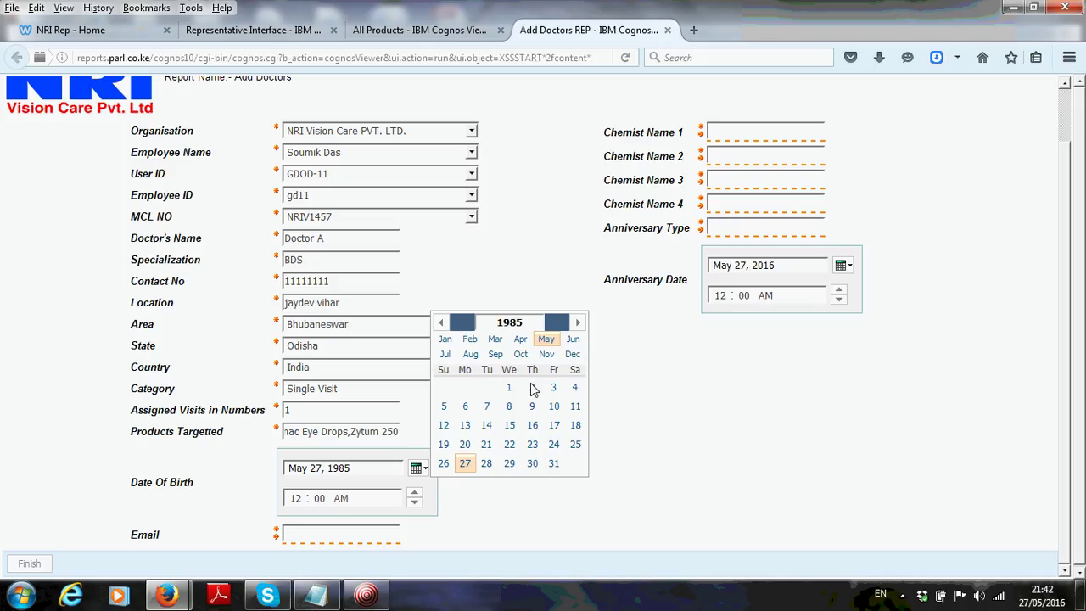
{"action": "left_click", "coordinate": [469, 341]}
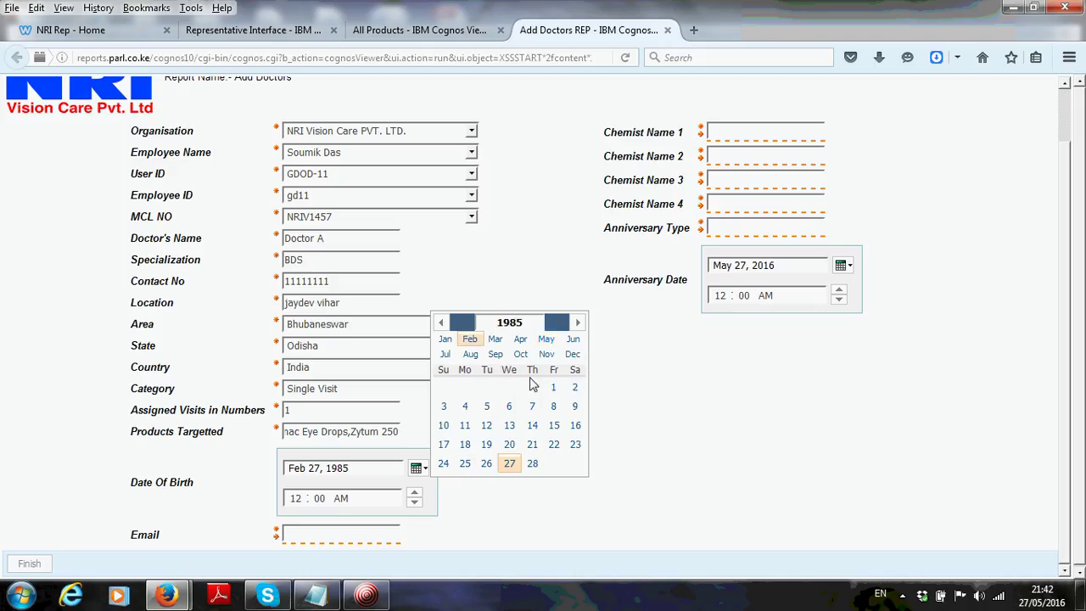
{"action": "left_click", "coordinate": [465, 408]}
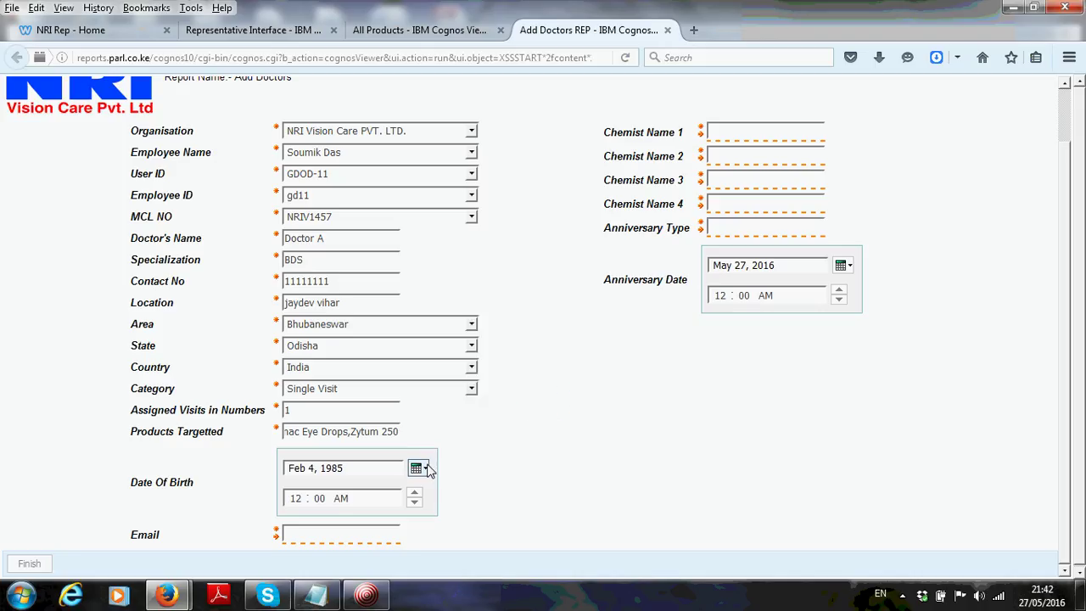
{"action": "left_click", "coordinate": [346, 536]}
Enter the doctor's Gmail e-mail address in the Email field
{"action": "left_click", "coordinate": [346, 536]}
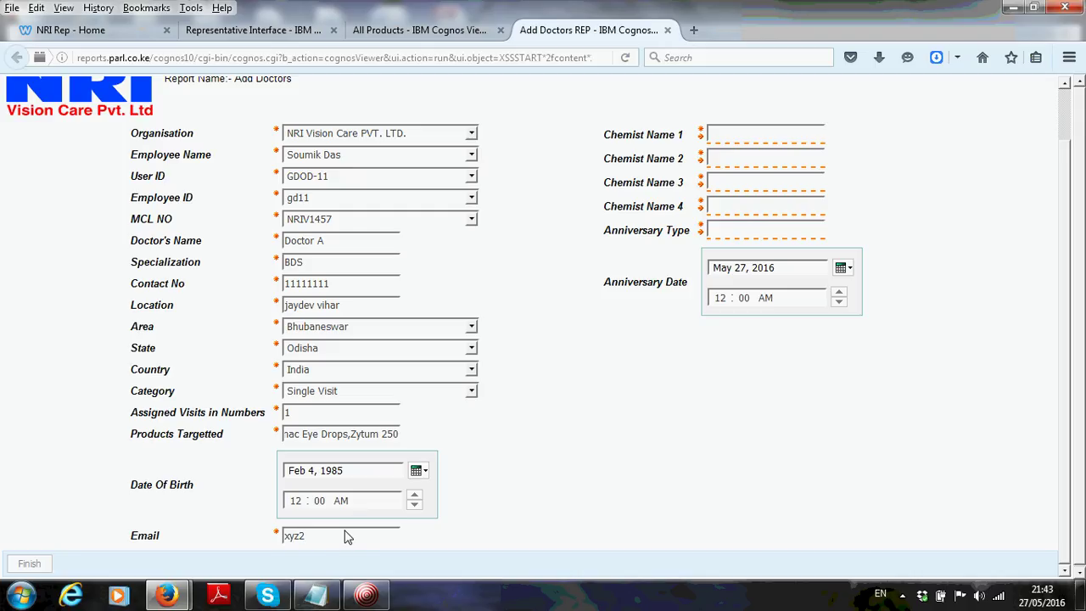
{"action": "key", "text": "BackSpace"}
Fill Chemist Names 1–4 with sharda pharma, Na, NA and '-', and Anniversary Type Marriage Anniversary
{"action": "left_click", "coordinate": [734, 137]}
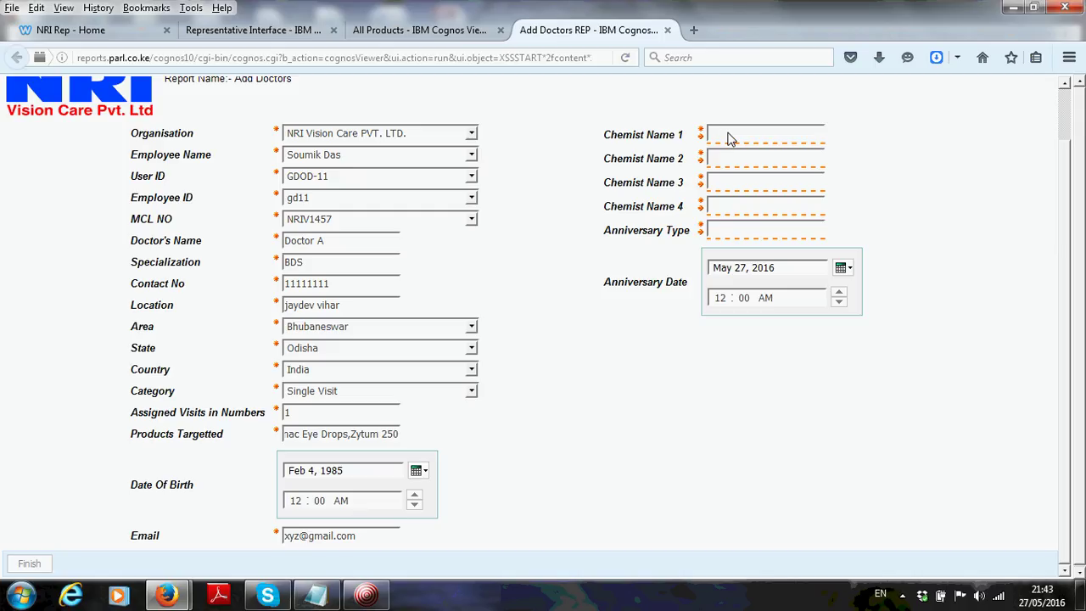
{"action": "type", "text": "sharda"}
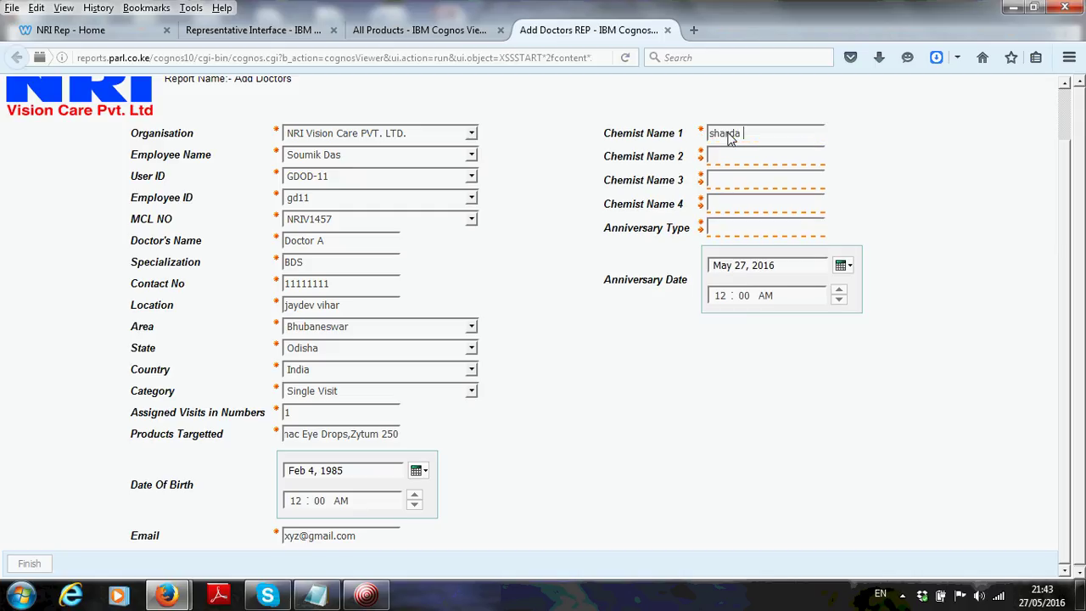
{"action": "type", "text": " pharma"}
{"action": "left_click", "coordinate": [758, 160]}
{"action": "type", "text": "Na"}
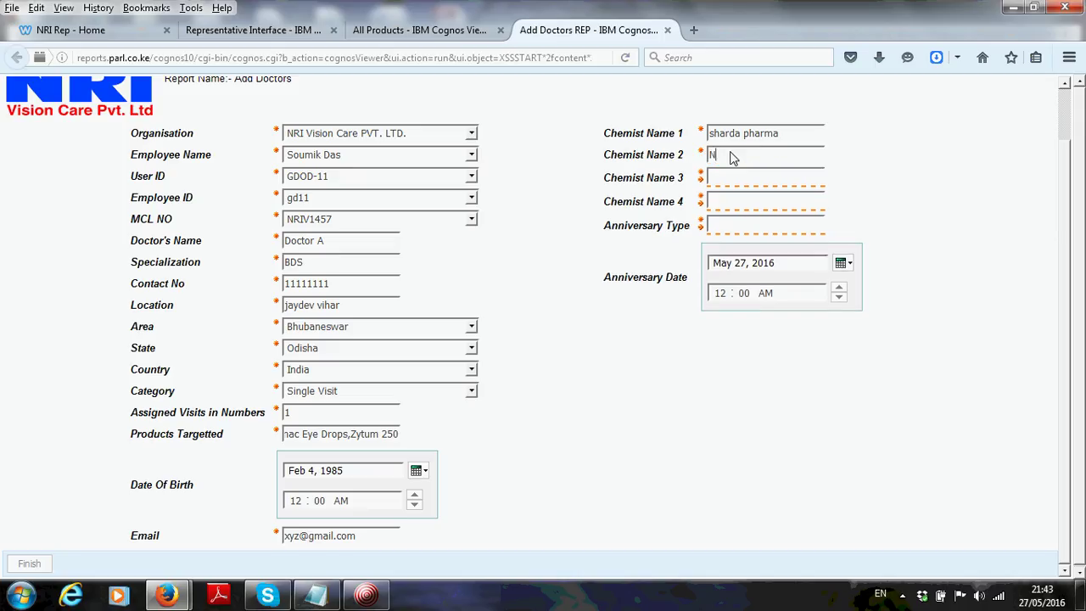
{"action": "left_click", "coordinate": [732, 175]}
{"action": "type", "text": "NA"}
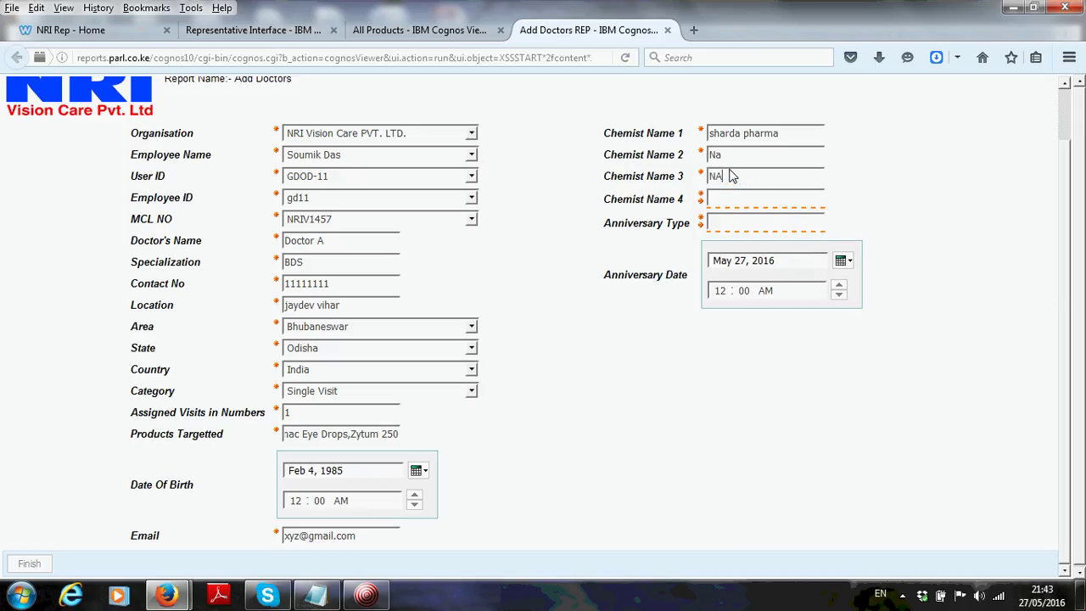
{"action": "left_click", "coordinate": [728, 208]}
{"action": "type", "text": "-"}
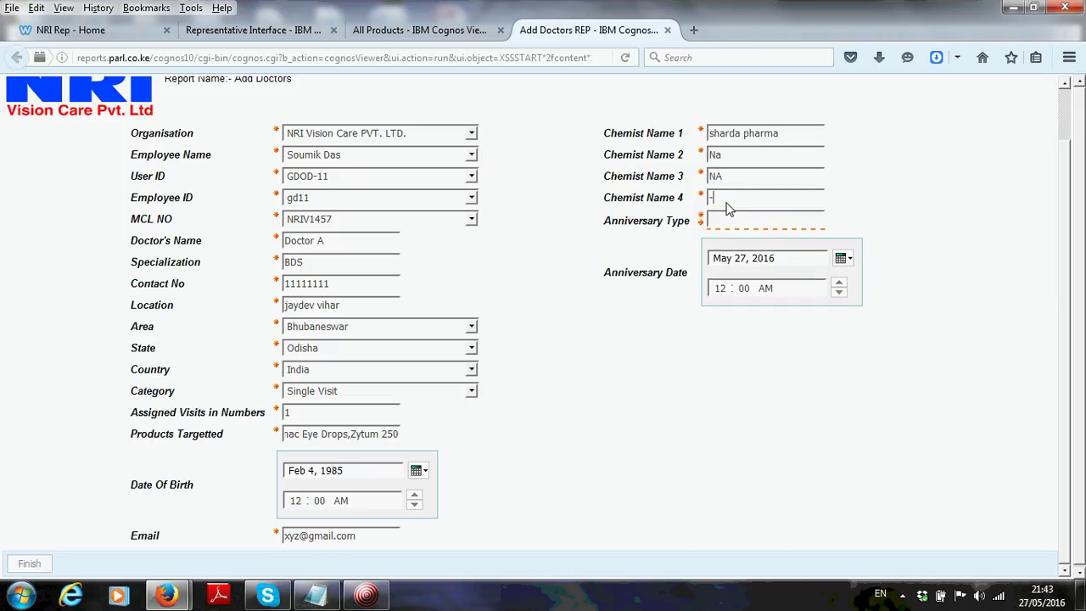
{"action": "left_click", "coordinate": [726, 225]}
{"action": "type", "text": "Marri"}
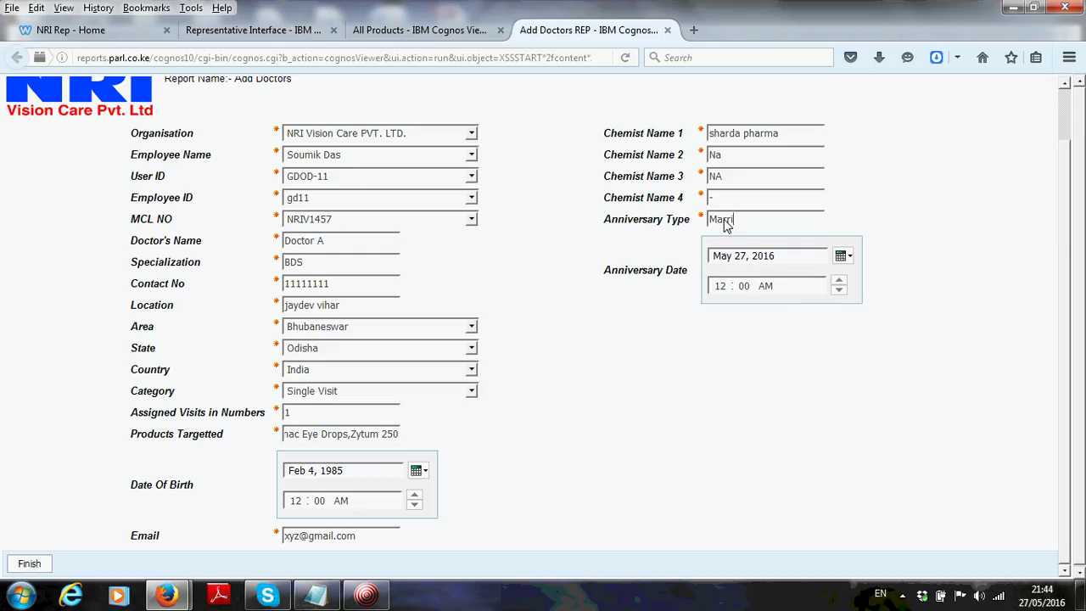
{"action": "type", "text": "age Anniversary"}
Pick Mar 4, 2012 as the Anniversary Date in the calendar
{"action": "left_click", "coordinate": [845, 258]}
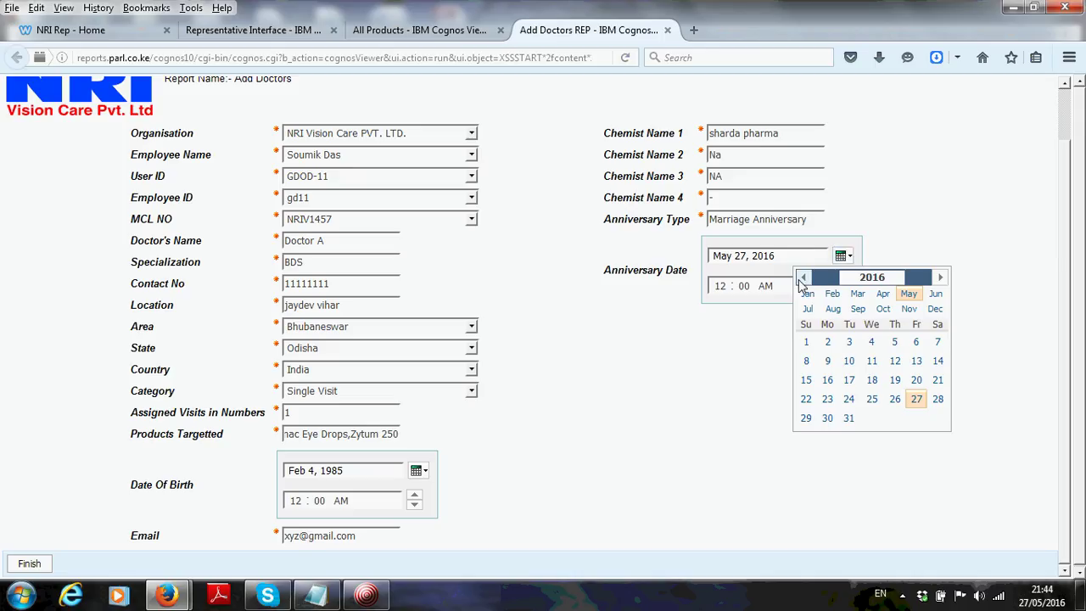
{"action": "double_click", "coordinate": [803, 278]}
{"action": "double_click", "coordinate": [802, 278]}
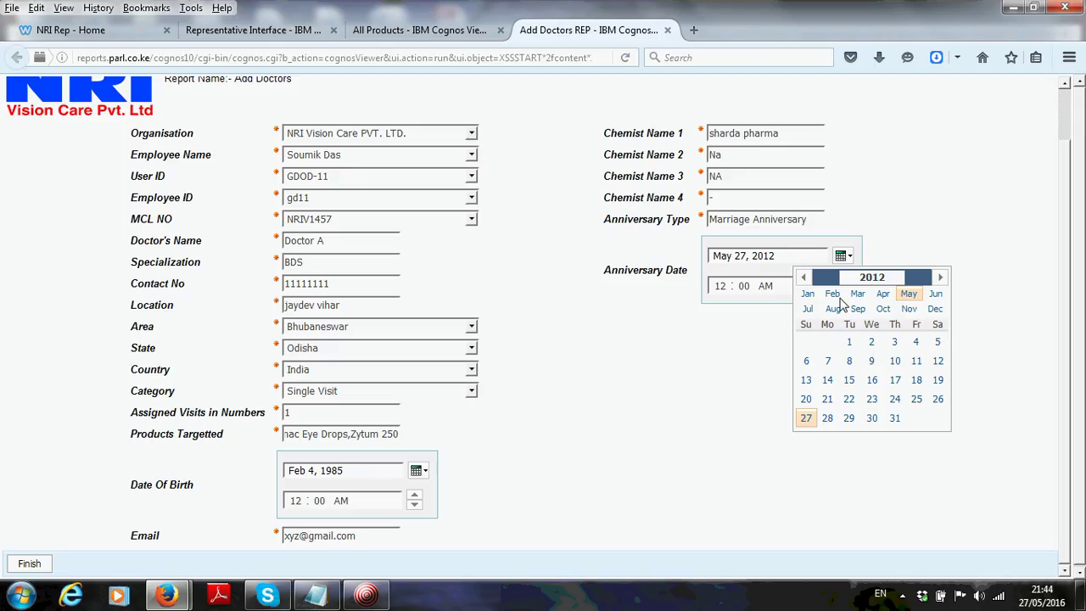
{"action": "left_click", "coordinate": [832, 294]}
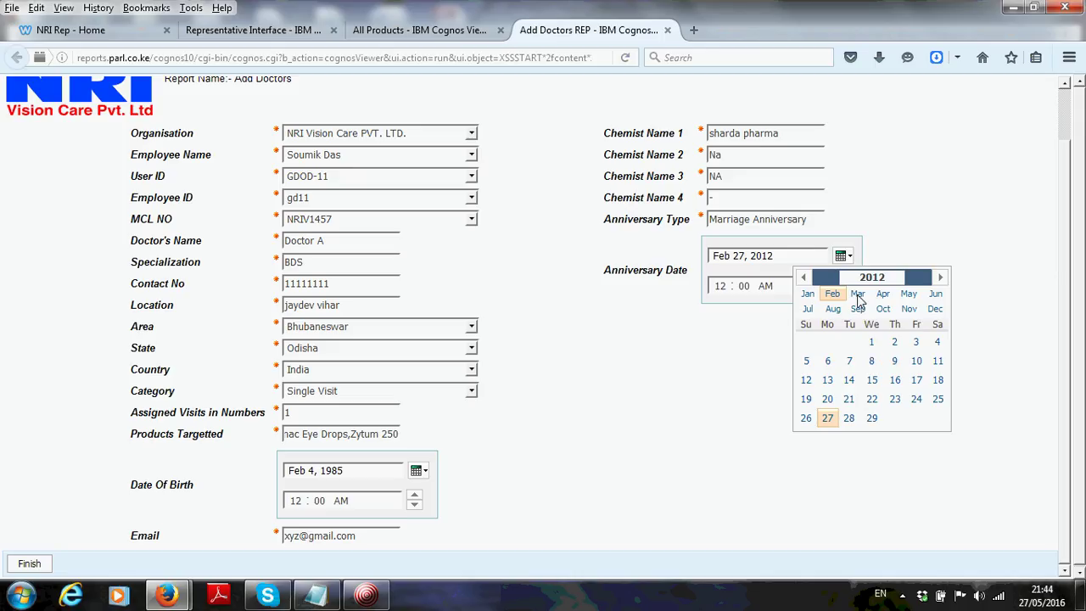
{"action": "left_click", "coordinate": [858, 295]}
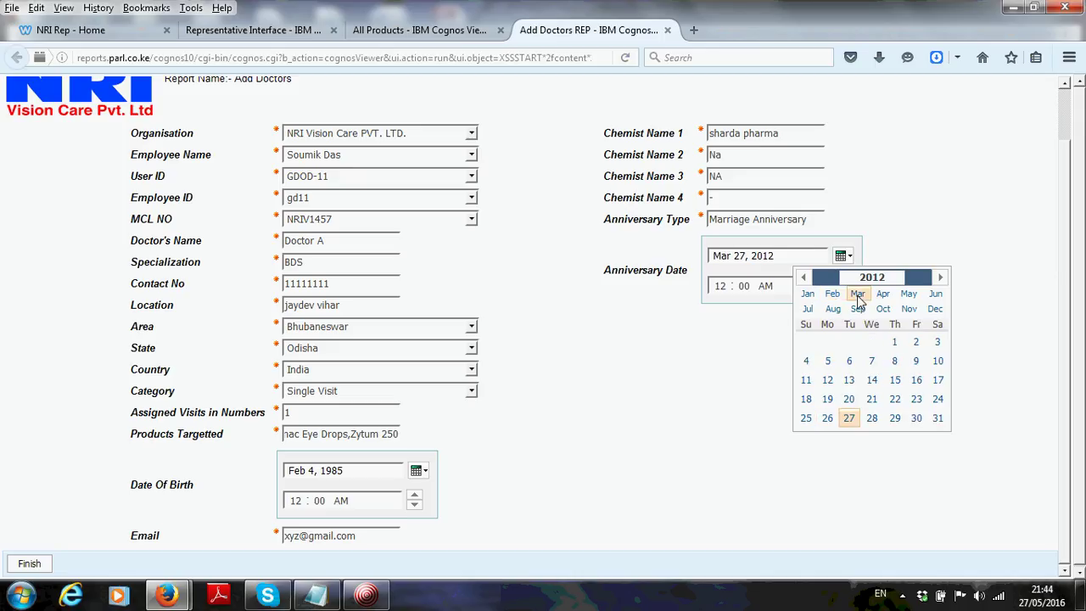
{"action": "left_click", "coordinate": [806, 362]}
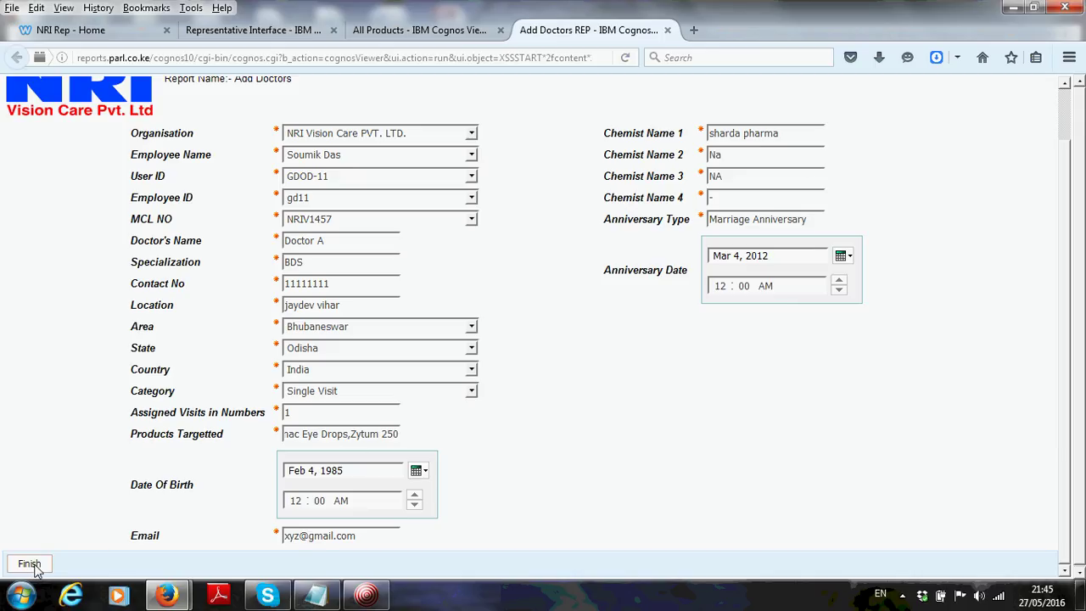
Save the Doctor A entry and start a new blank Add Doctors entry
{"action": "left_click", "coordinate": [32, 564]}
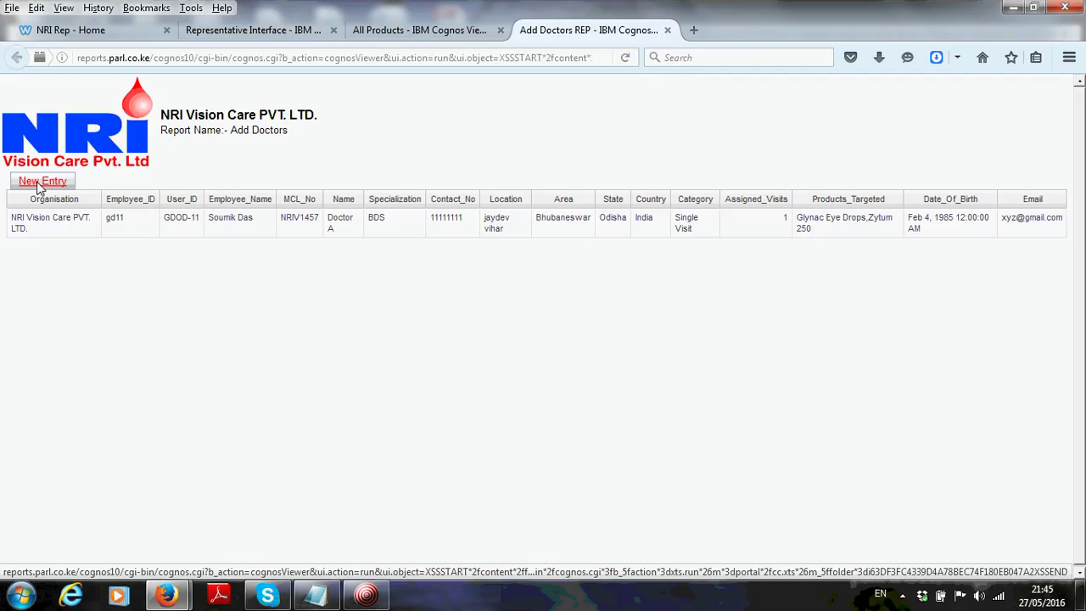
{"action": "left_click", "coordinate": [39, 183]}
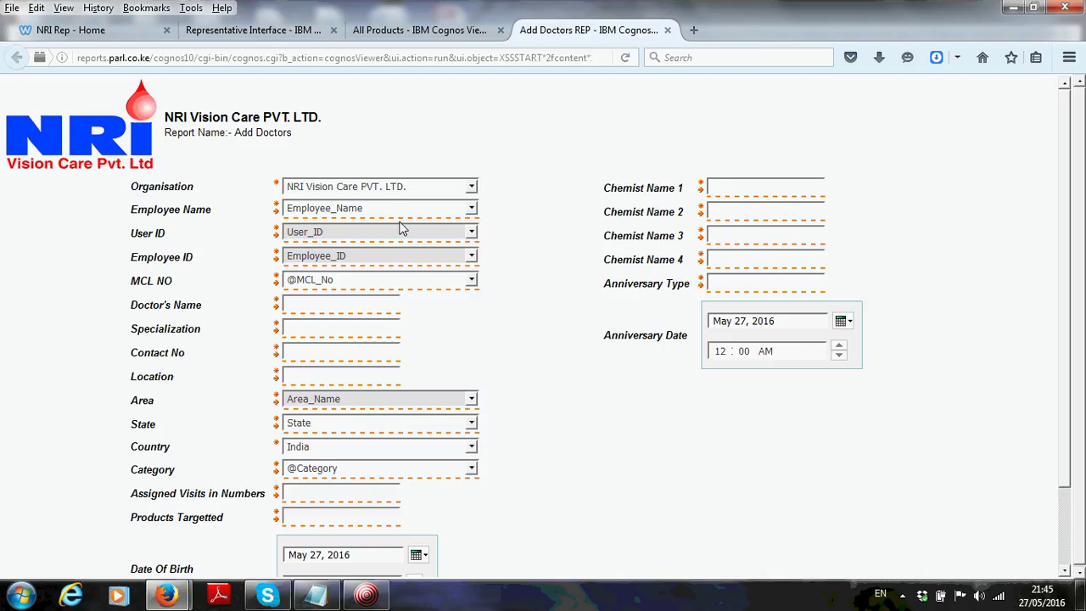
Choose the representative's employee name and user ID in the new doctor entry
{"action": "left_click", "coordinate": [398, 215]}
{"action": "left_click", "coordinate": [344, 247]}
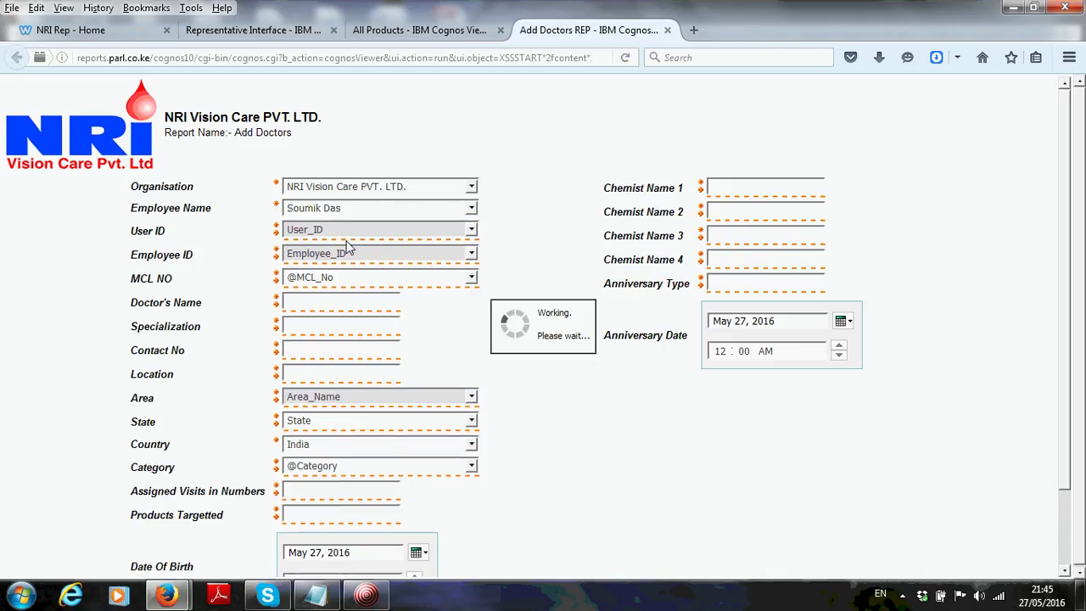
{"action": "left_click", "coordinate": [351, 230]}
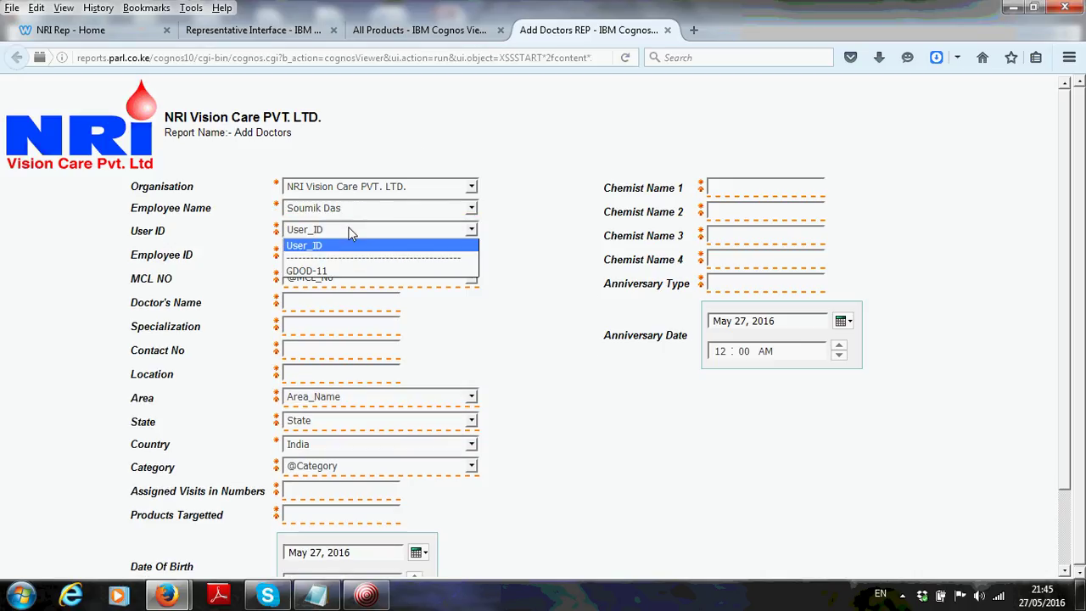
{"action": "left_click", "coordinate": [333, 278]}
{"action": "left_click", "coordinate": [334, 232]}
{"action": "left_click", "coordinate": [320, 271]}
Choose the employee ID and MCL number NRIV1458
{"action": "left_click", "coordinate": [319, 251]}
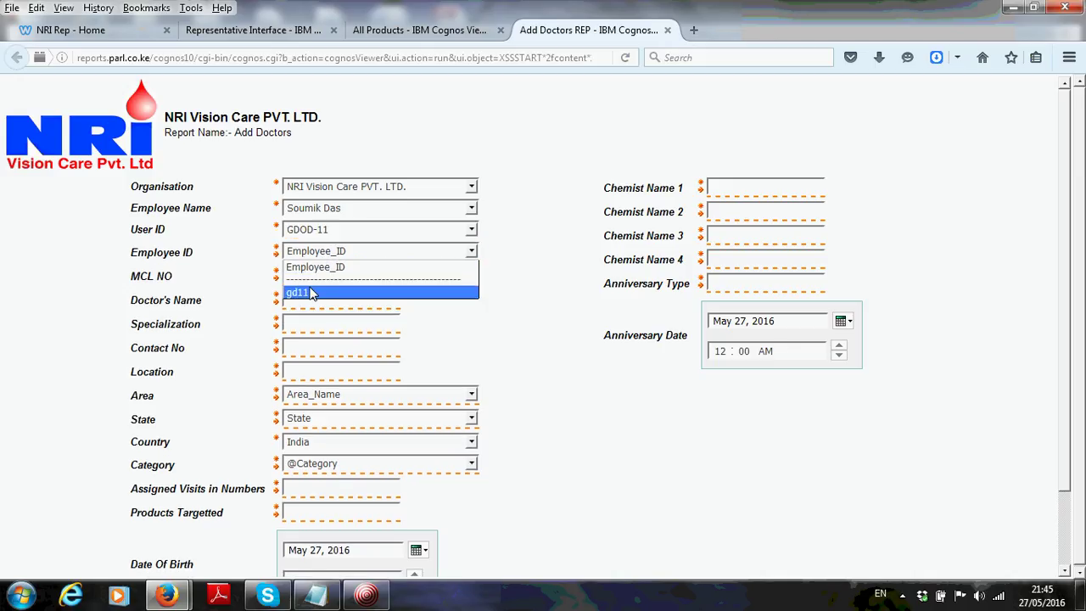
{"action": "left_click", "coordinate": [311, 292]}
{"action": "left_click", "coordinate": [318, 276]}
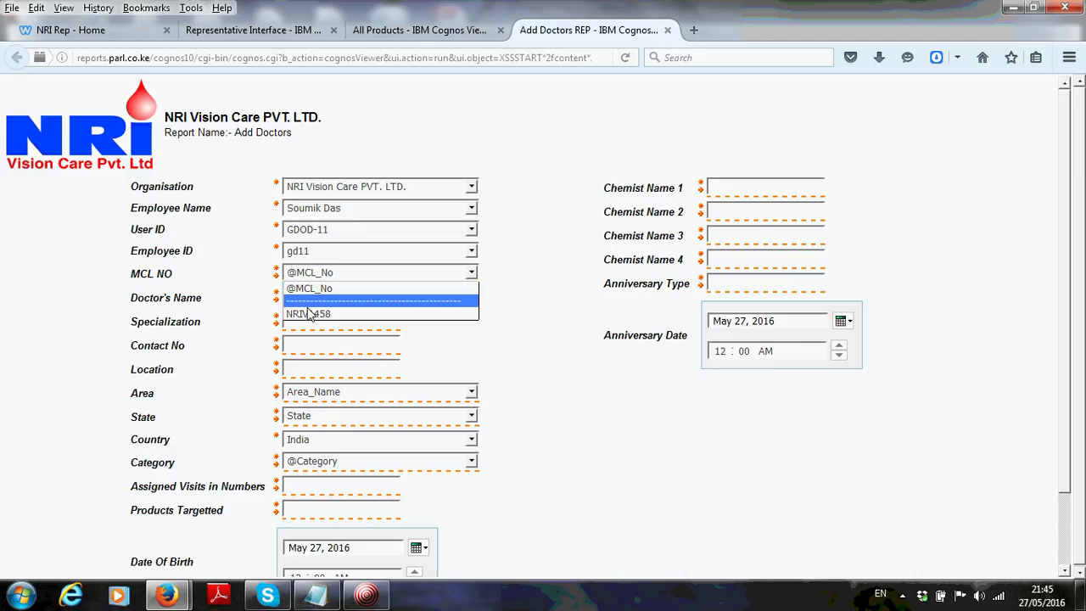
{"action": "left_click", "coordinate": [310, 302]}
{"action": "left_click", "coordinate": [311, 273]}
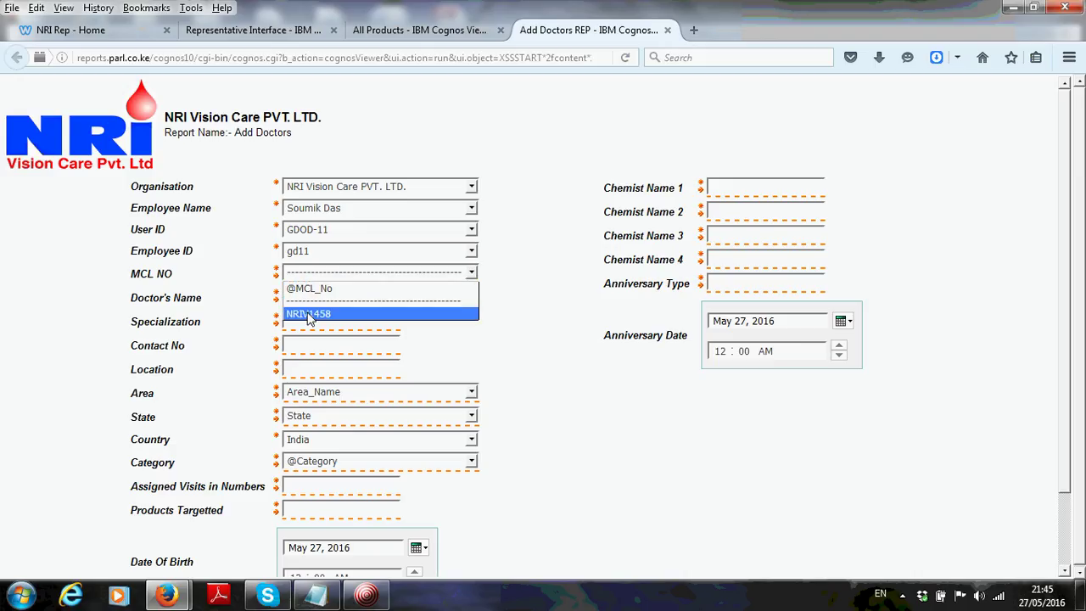
{"action": "left_click", "coordinate": [311, 313]}
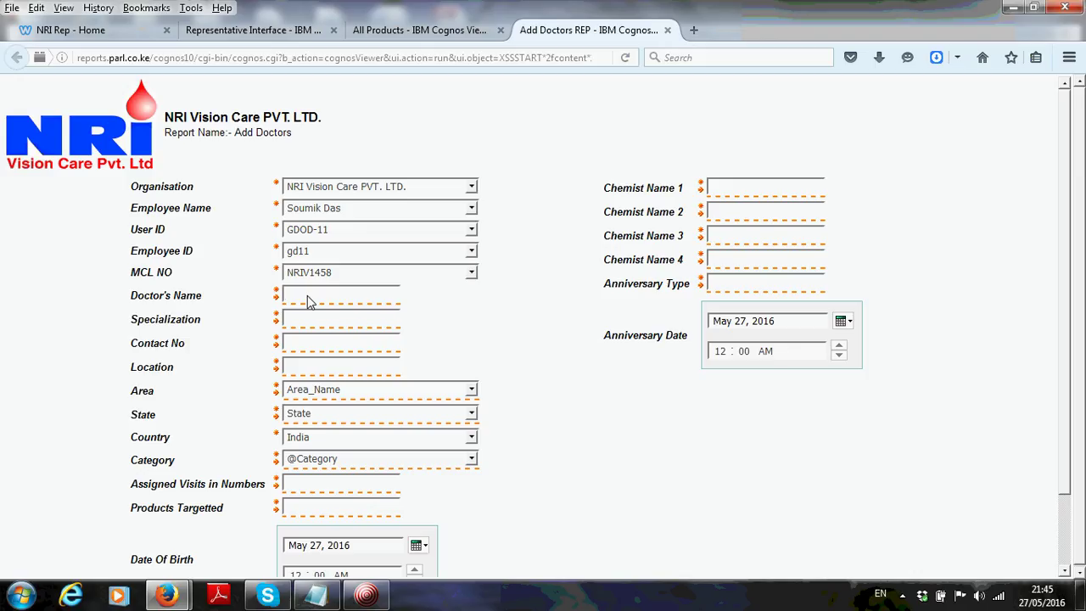
Enter doctor name Doctor B, specialization MD, a placeholder contact number and location vani vihar
{"action": "left_click", "coordinate": [310, 297]}
{"action": "type", "text": "Doctor"}
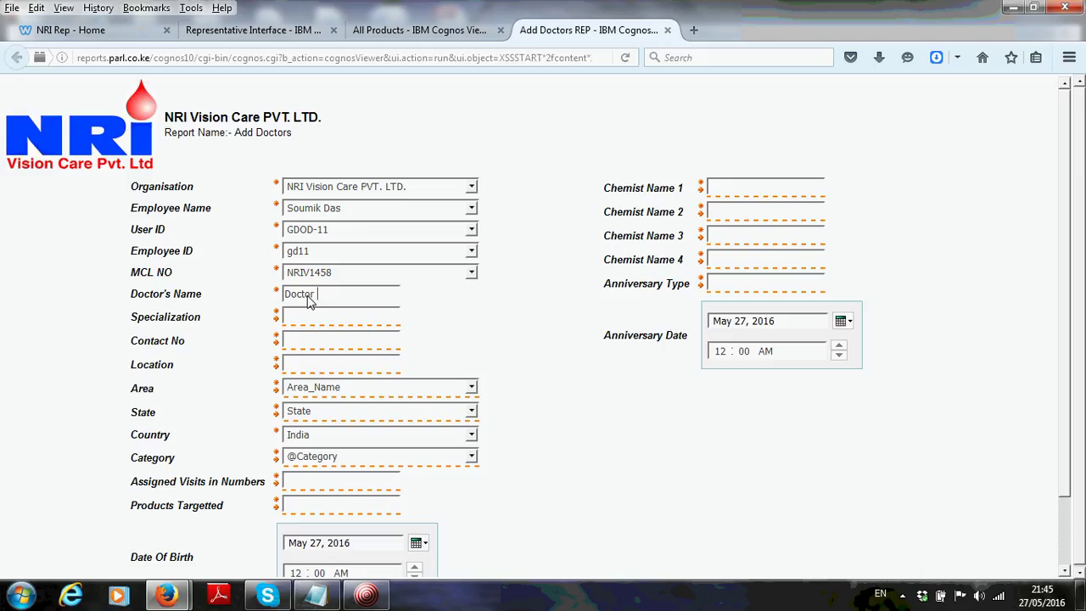
{"action": "type", "text": " B"}
{"action": "left_click", "coordinate": [308, 321]}
{"action": "type", "text": "MD"}
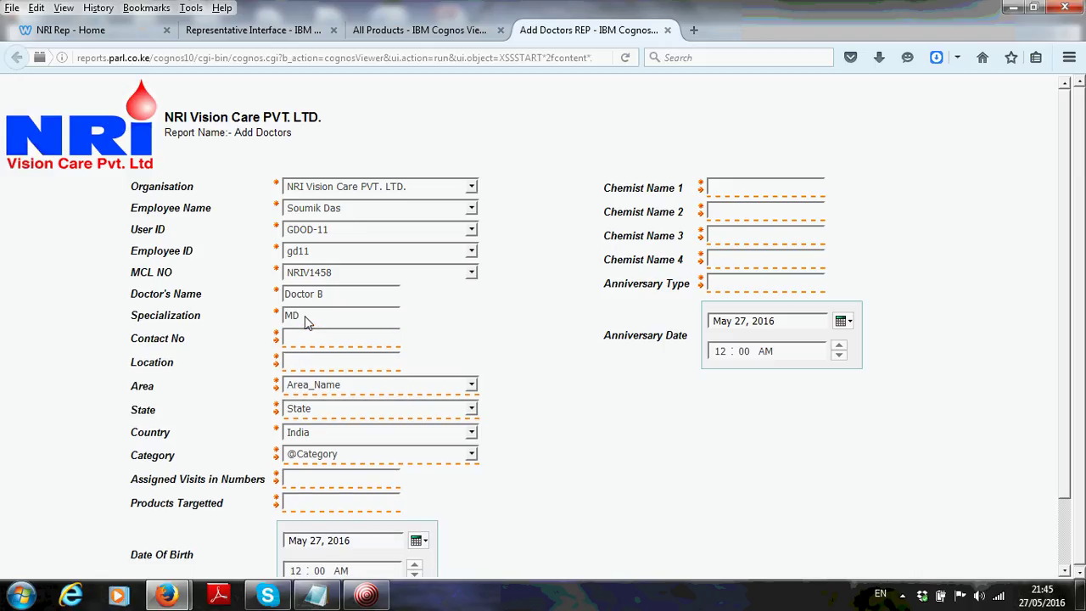
{"action": "left_click", "coordinate": [304, 340]}
{"action": "type", "text": "0000000"}
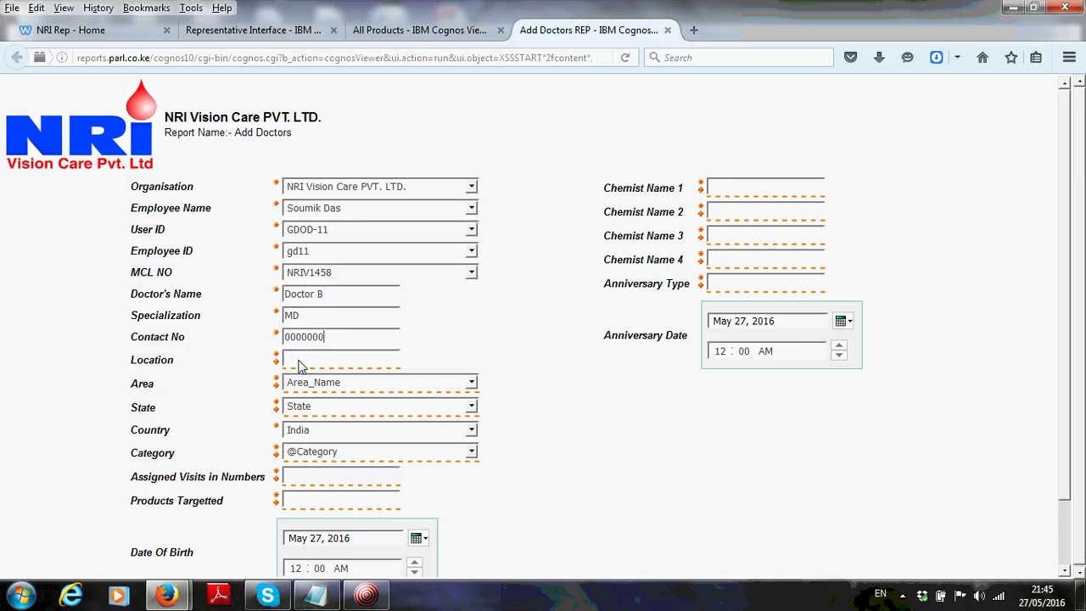
{"action": "left_click", "coordinate": [299, 365]}
{"action": "type", "text": "vani"}
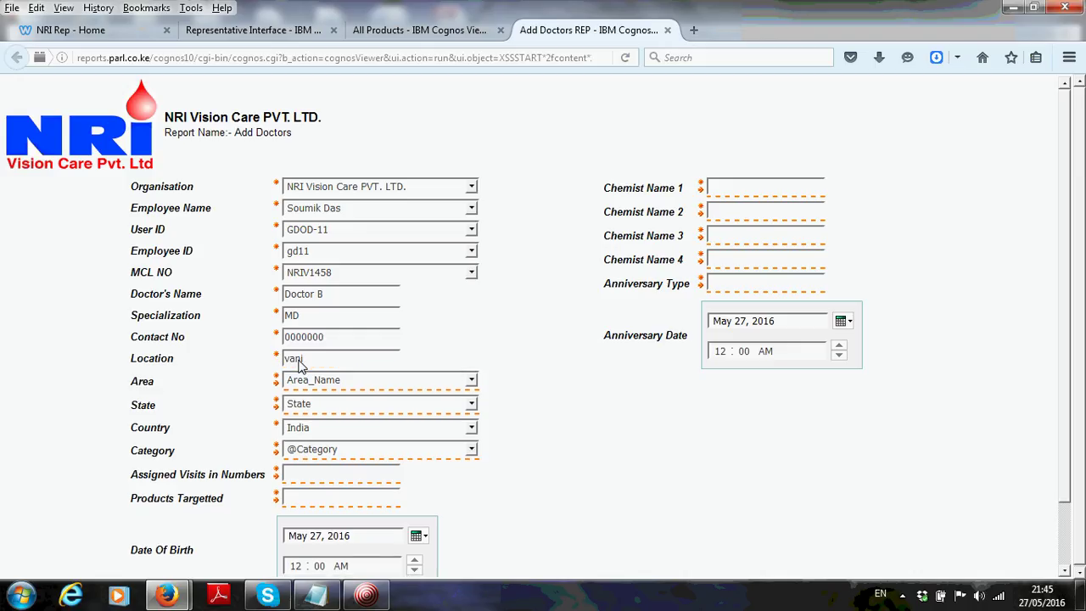
{"action": "type", "text": "vihar"}
{"action": "left_click", "coordinate": [304, 360]}
Set area Cuttack, state Odisha, category Multiple Visits and 2 assigned visits
{"action": "left_click", "coordinate": [332, 384]}
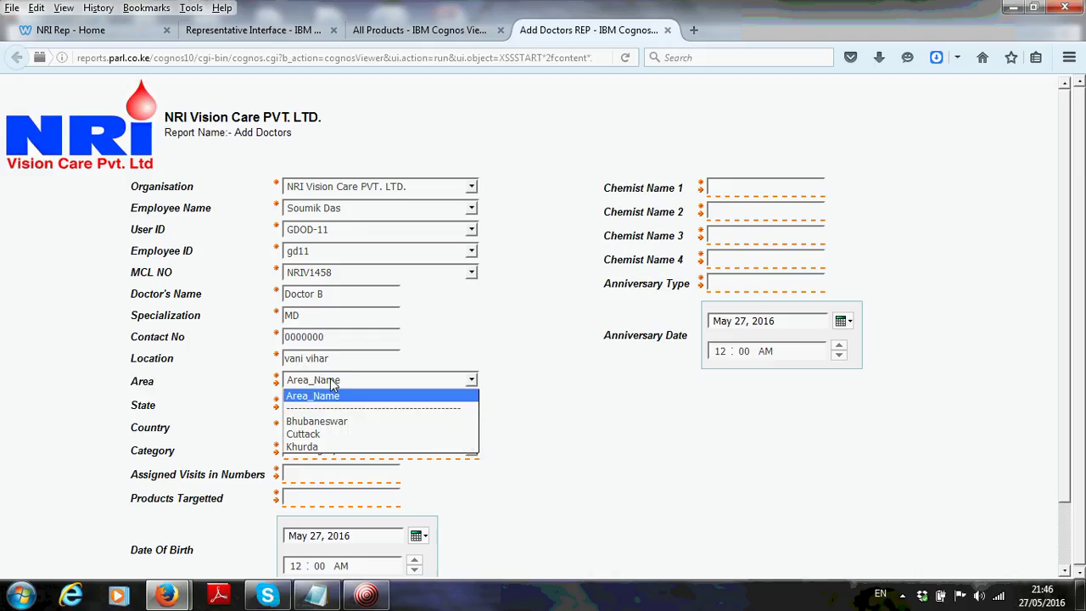
{"action": "left_click", "coordinate": [313, 434]}
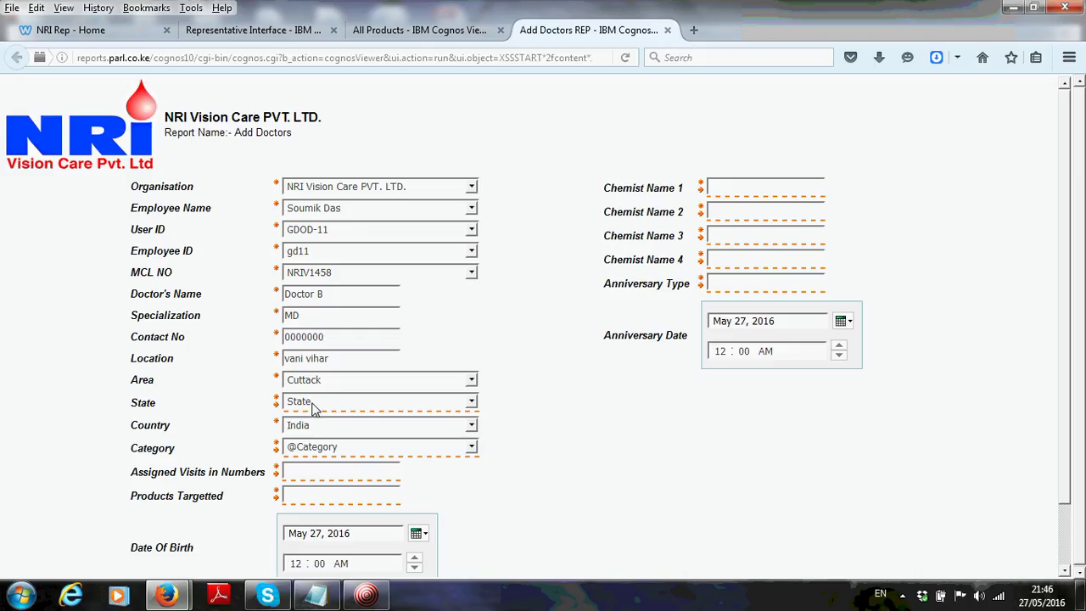
{"action": "left_click", "coordinate": [314, 404]}
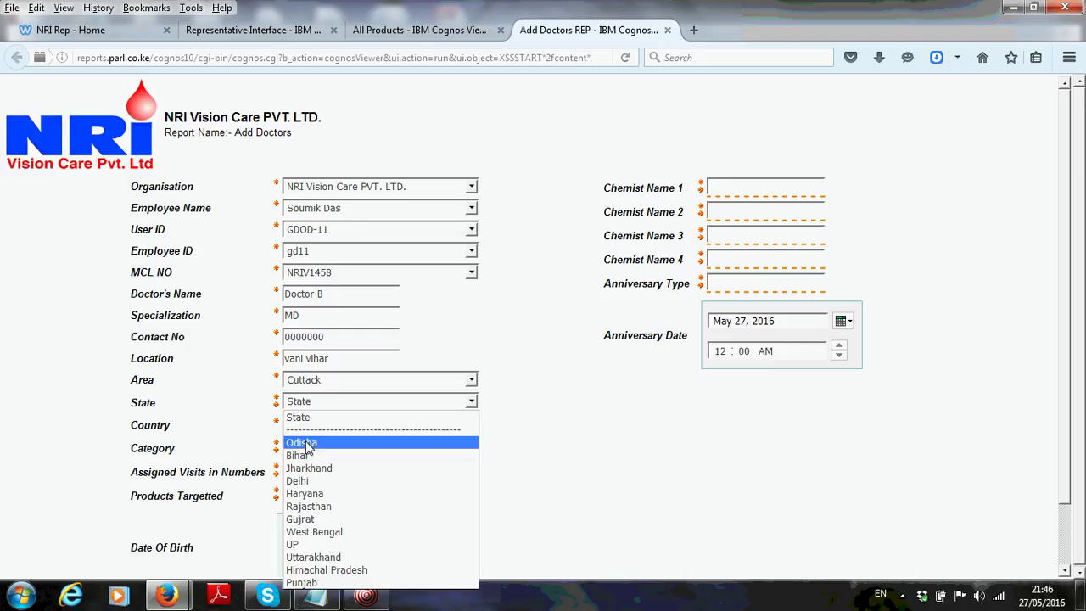
{"action": "left_click", "coordinate": [305, 443]}
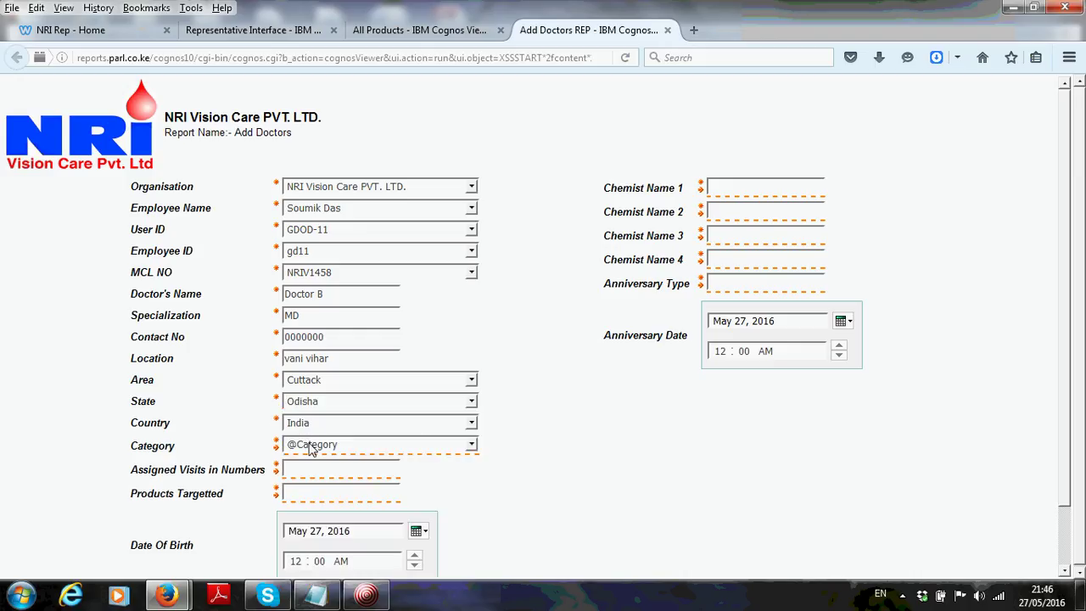
{"action": "left_click", "coordinate": [311, 446]}
{"action": "left_click", "coordinate": [312, 487]}
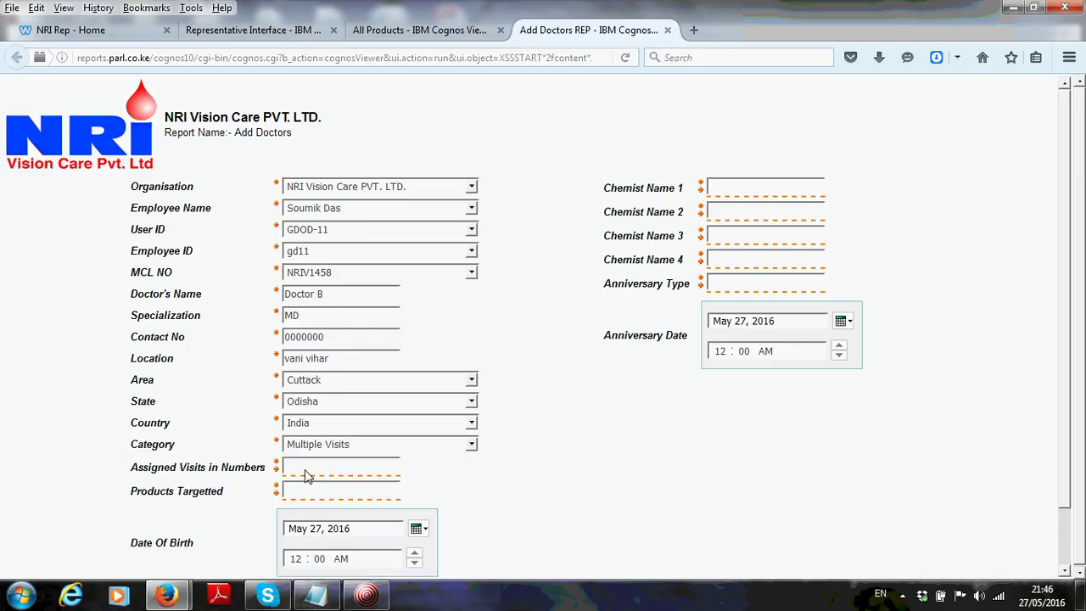
{"action": "left_click", "coordinate": [307, 473]}
{"action": "type", "text": "2"}
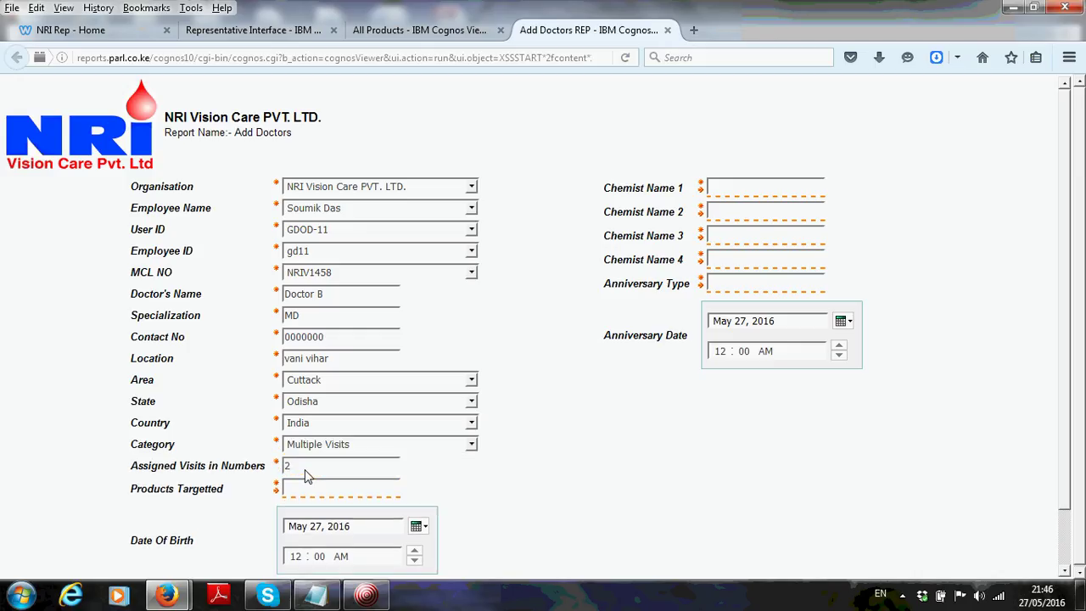
Copy the product name Allerfast Tablet (Per Box) from the All Products list
{"action": "left_click", "coordinate": [304, 494]}
{"action": "left_click", "coordinate": [415, 30]}
{"action": "left_click_drag", "start_coordinate": [651, 287], "coordinate": [551, 294]}
{"action": "key", "text": "ctrl+c"}
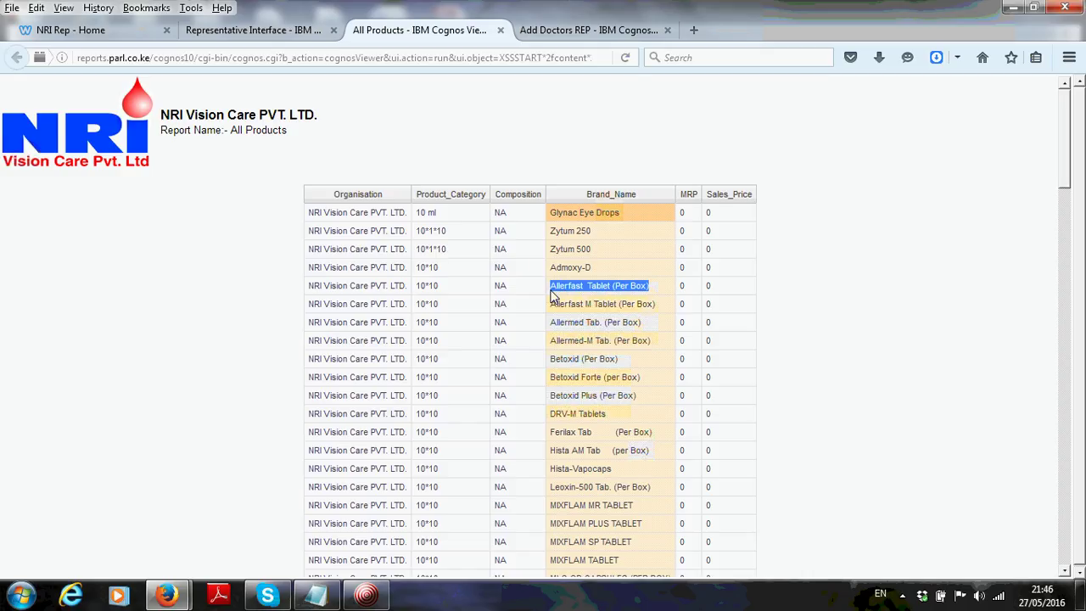
Paste Allerfast Tablet (Per Box) into Products Targetted on the Add Doctors form
{"action": "left_click", "coordinate": [604, 30]}
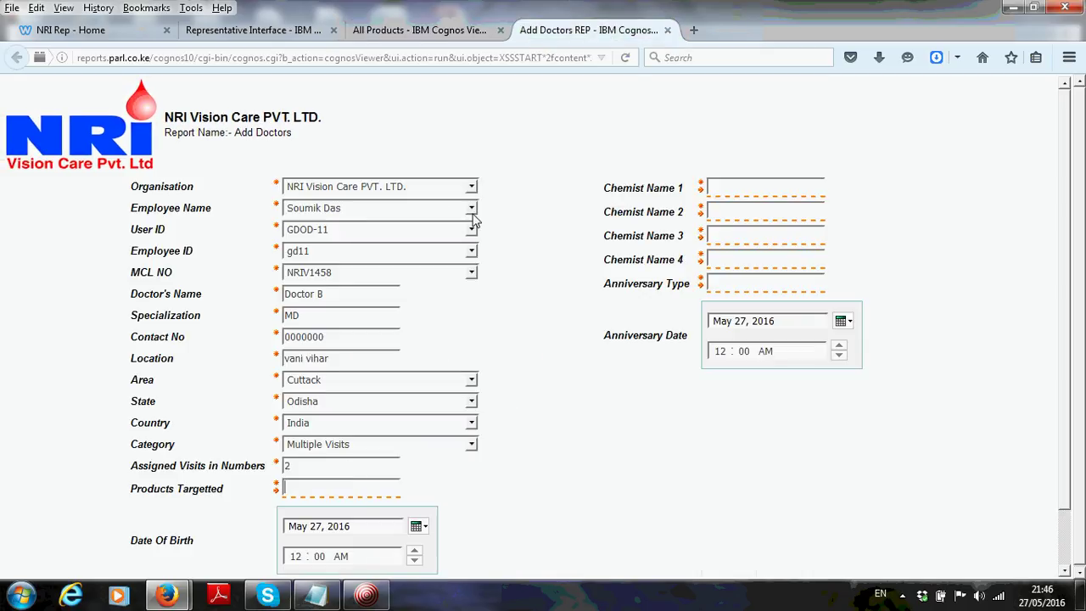
{"action": "key", "text": "ctrl+v"}
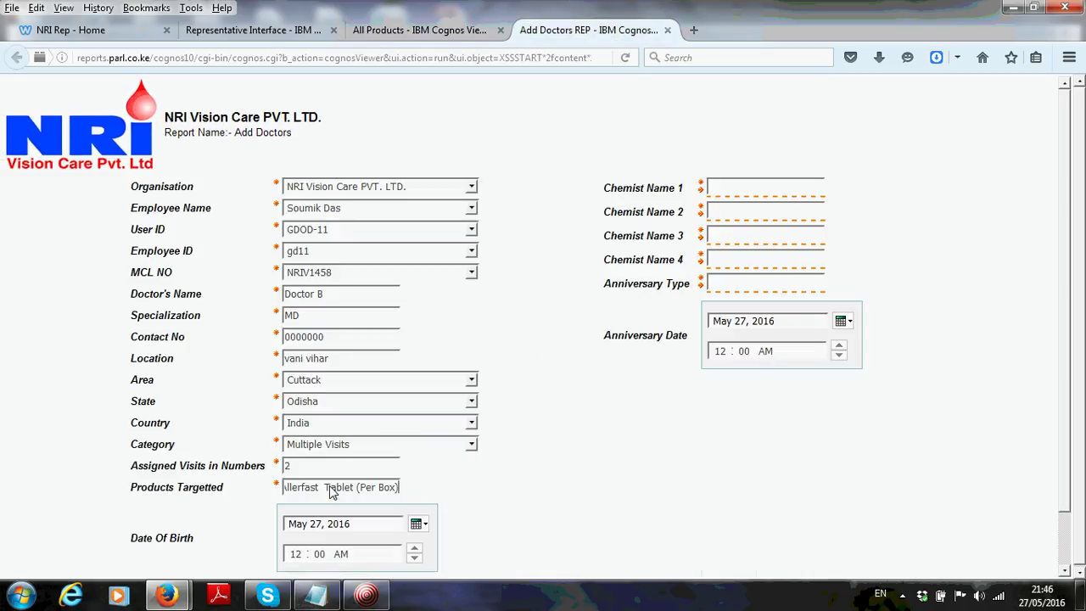
{"action": "type", "text": ","}
{"action": "key", "text": "BackSpace"}
Set the date of birth to May 23, 2016
{"action": "scroll", "coordinate": [1066, 325], "scroll_direction": "down", "scroll_amount": 1}
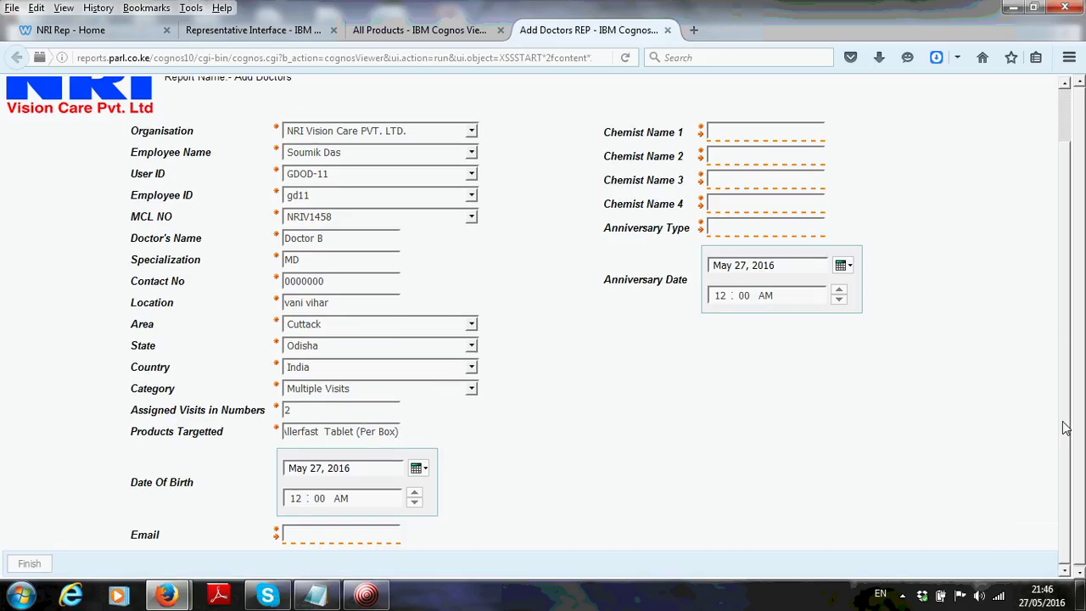
{"action": "left_click", "coordinate": [419, 472]}
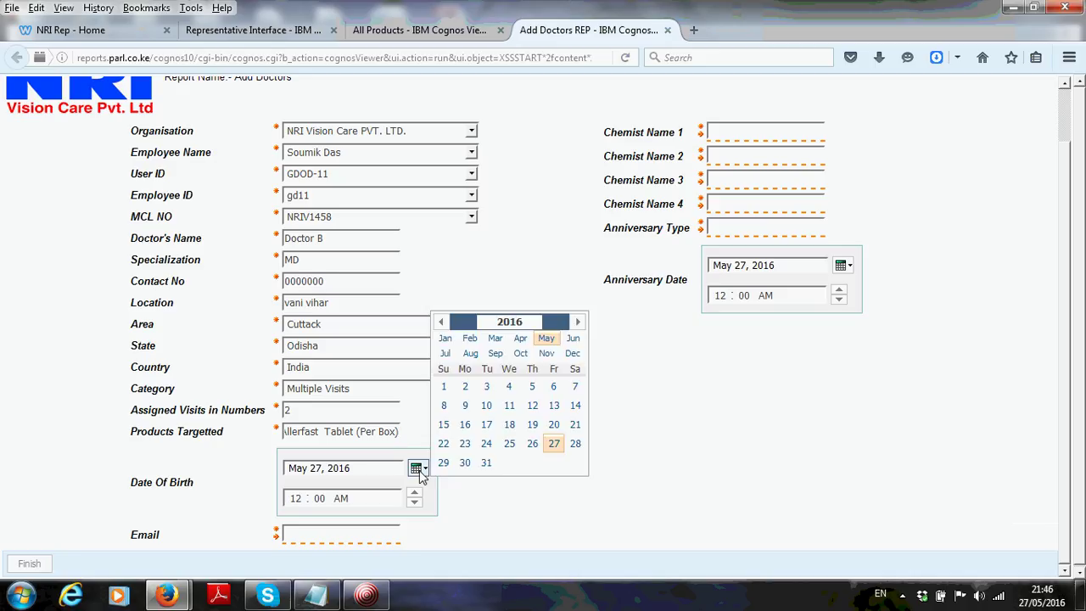
{"action": "left_click", "coordinate": [465, 444]}
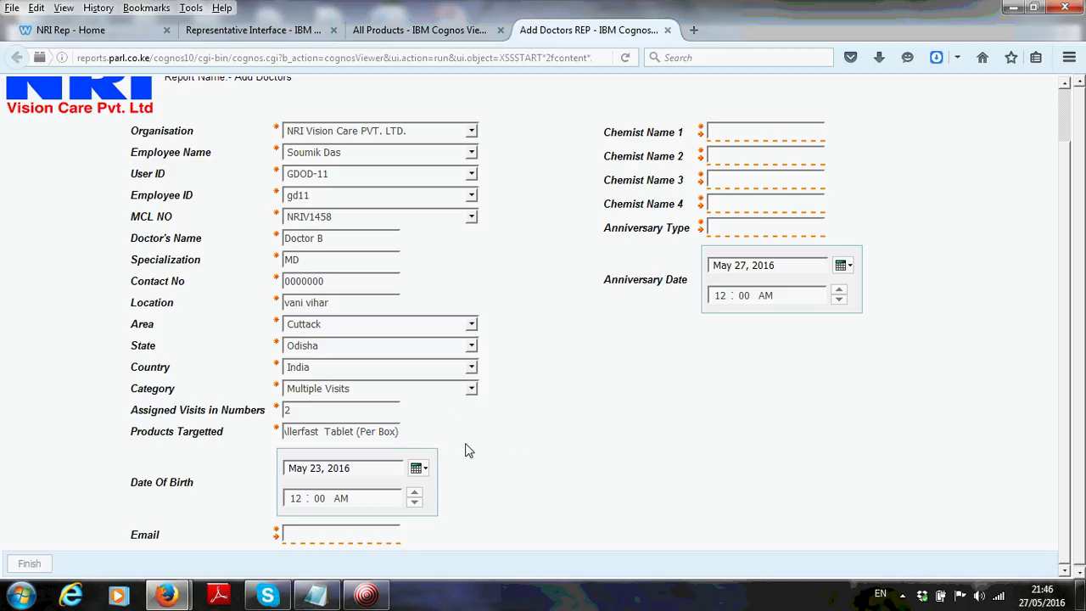
{"action": "left_click", "coordinate": [418, 469]}
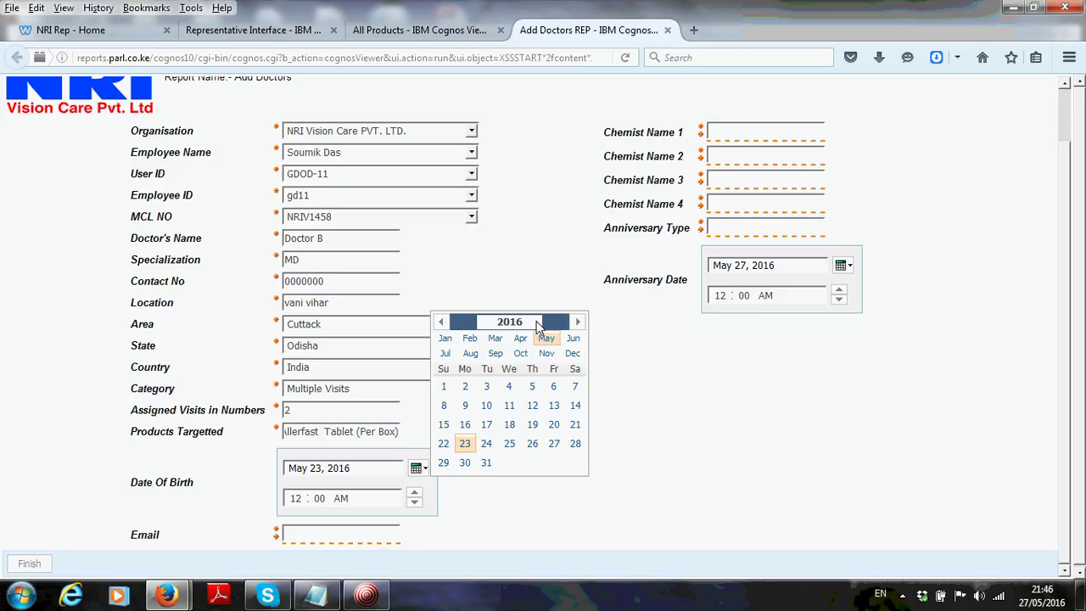
{"action": "left_click", "coordinate": [465, 443]}
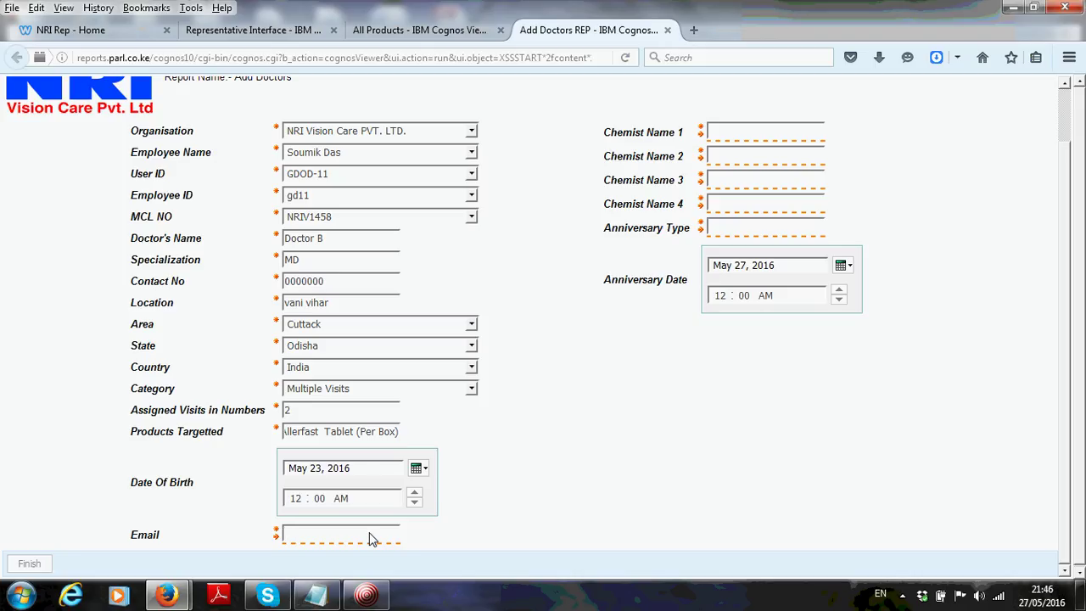
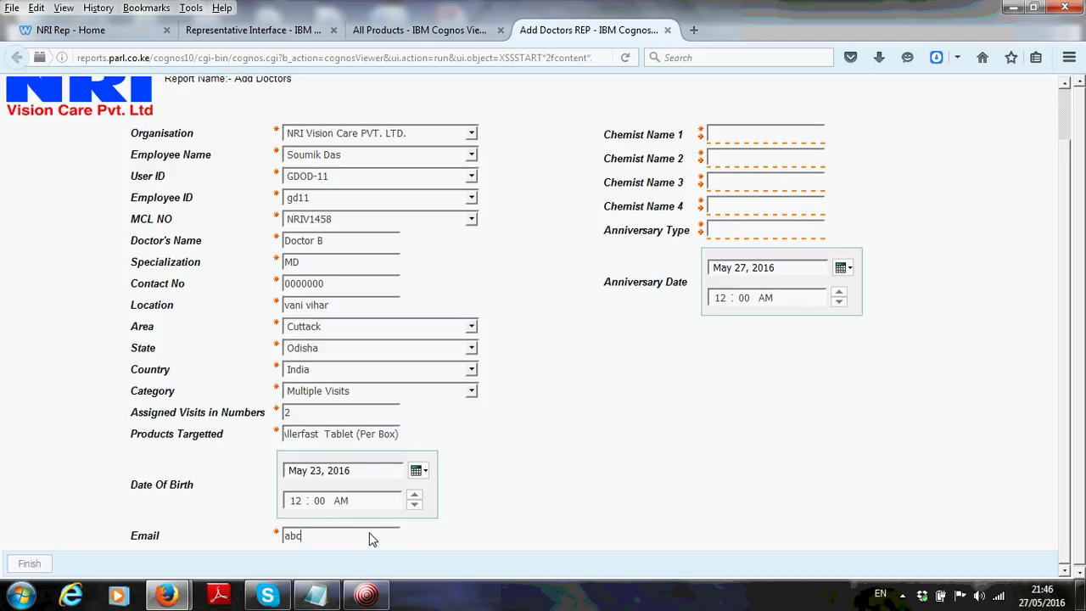
Enter the doctor's e-mail address and '-' in Chemist Name 1 through 4
{"action": "left_click", "coordinate": [725, 134]}
{"action": "type", "text": "-"}
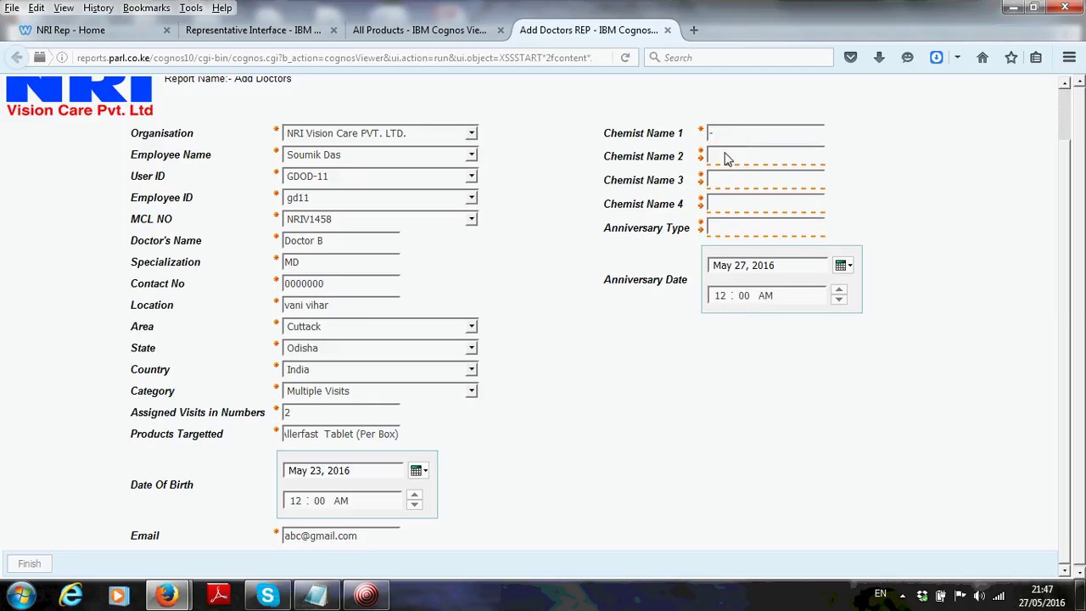
{"action": "left_click", "coordinate": [726, 156]}
{"action": "type", "text": "-"}
{"action": "left_click", "coordinate": [720, 185]}
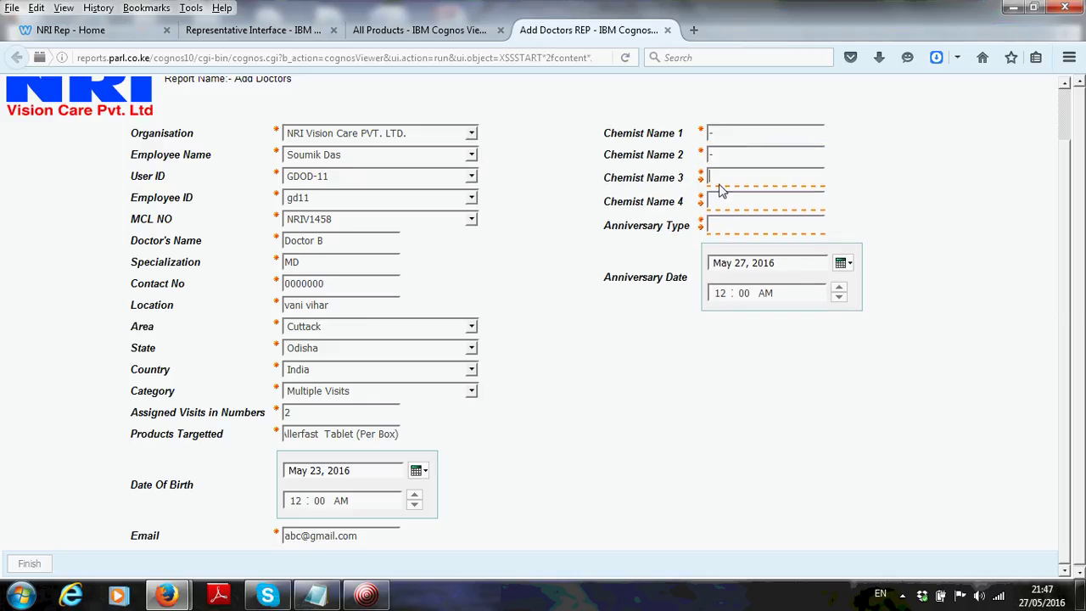
{"action": "type", "text": "-"}
{"action": "left_click", "coordinate": [719, 201]}
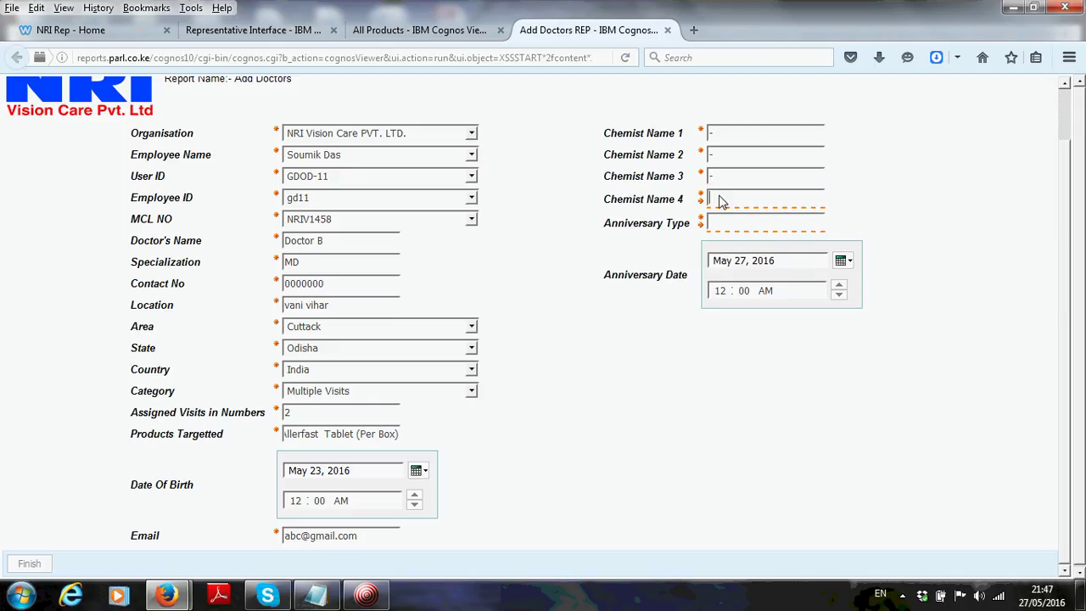
{"action": "type", "text": "-"}
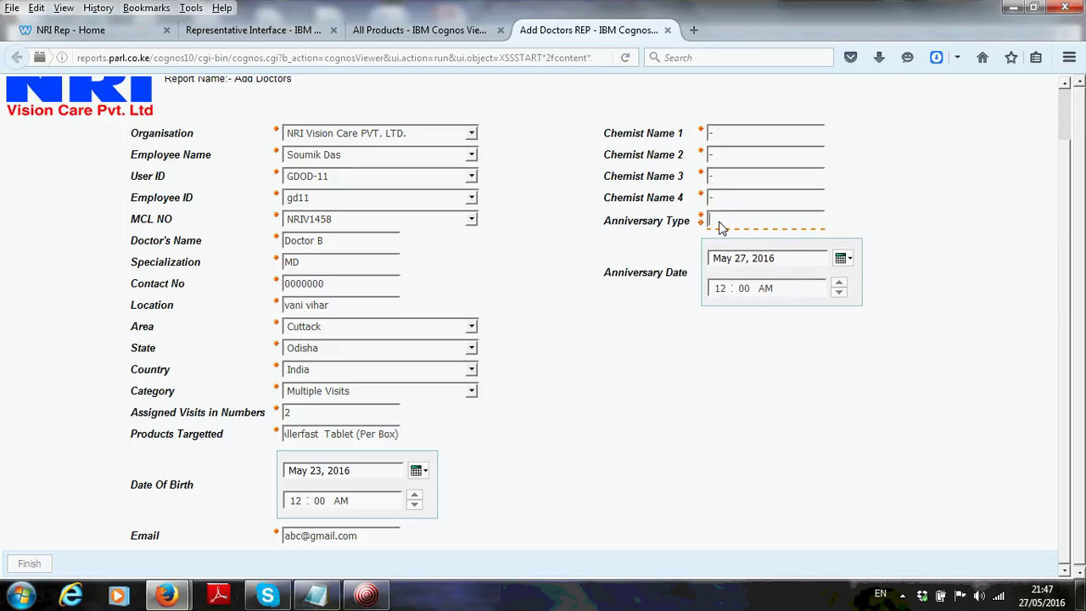
Enter Child's Birthday as the anniversary type
{"action": "left_click", "coordinate": [720, 228]}
{"action": "type", "text": "Marr"}
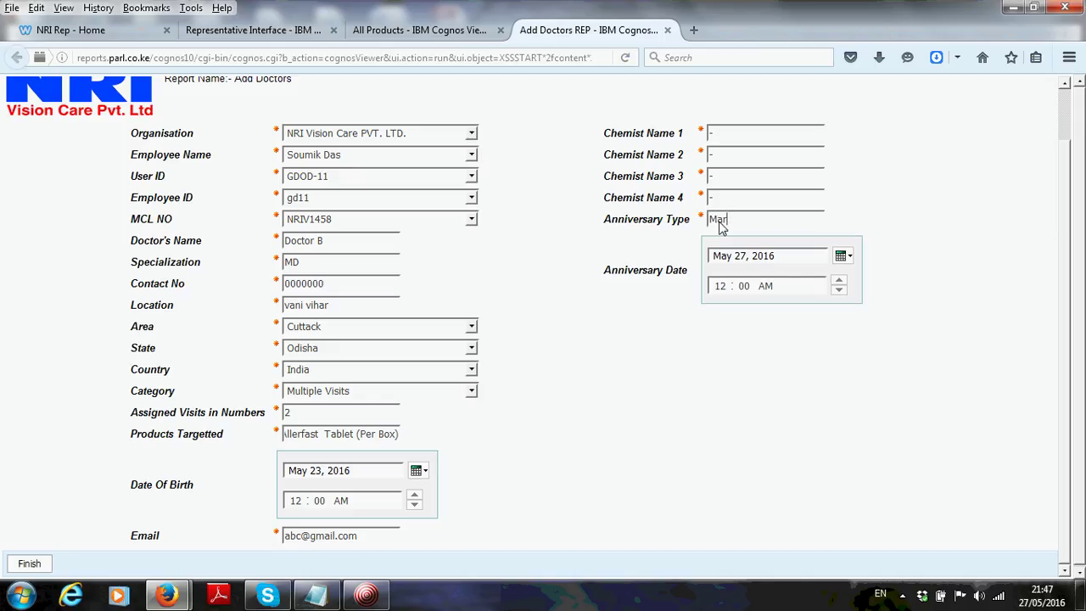
{"action": "key", "text": "BackSpace"}
{"action": "key", "text": "BackSpace"}
{"action": "key", "text": "BackSpace"}
{"action": "key", "text": "BackSpace"}
{"action": "type", "text": "Child's Birthday"}
Set the anniversary date to Mar 19, 2011
{"action": "left_click", "coordinate": [844, 256]}
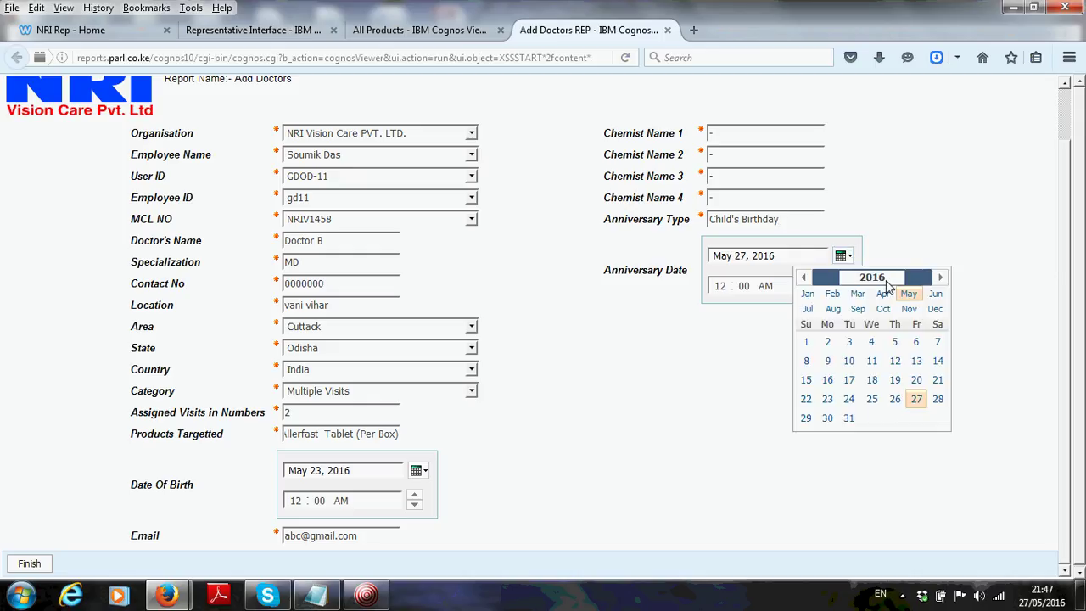
{"action": "left_click_drag", "start_coordinate": [888, 285], "coordinate": [852, 287]}
{"action": "type", "text": "201"}
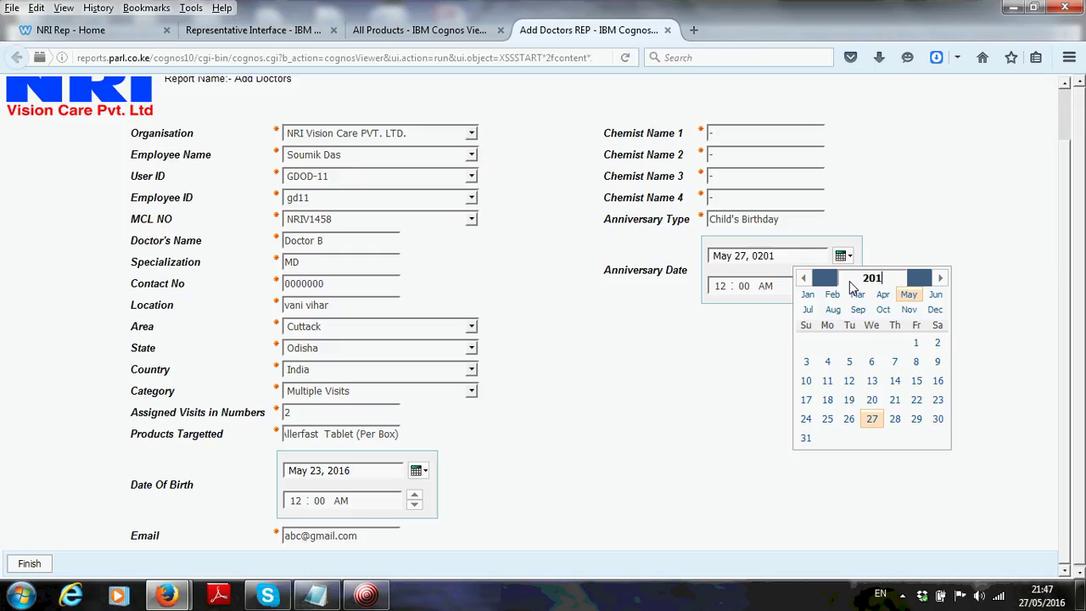
{"action": "type", "text": "1"}
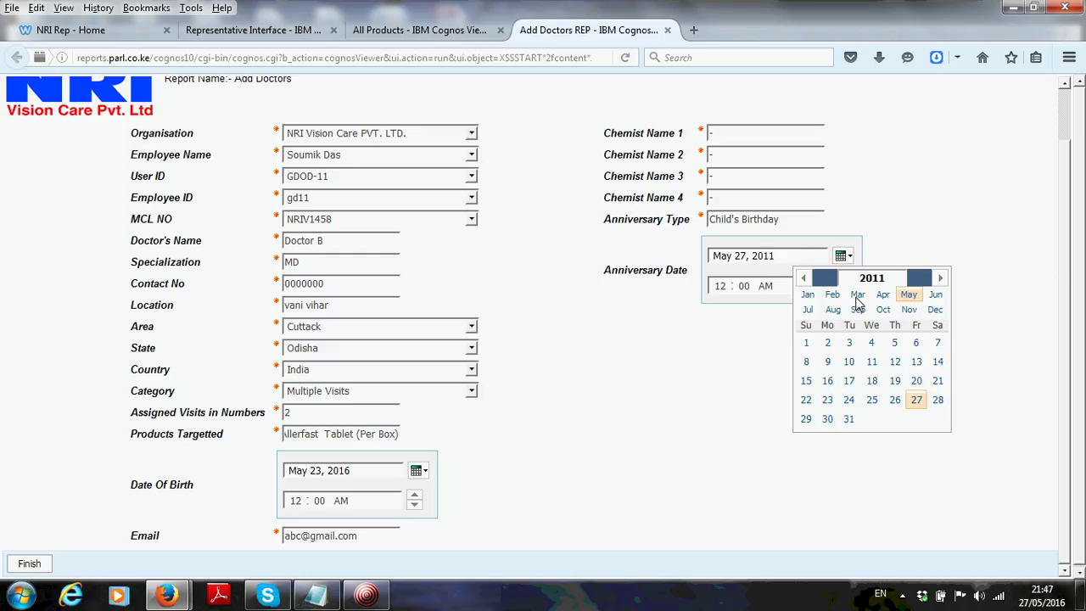
{"action": "left_click", "coordinate": [858, 297]}
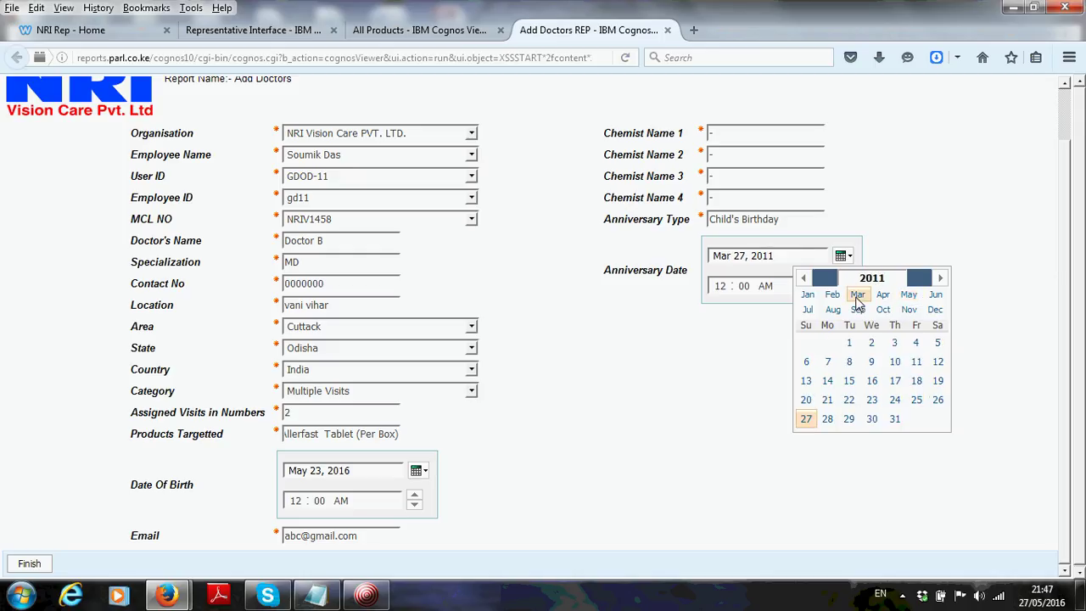
{"action": "left_click", "coordinate": [939, 381]}
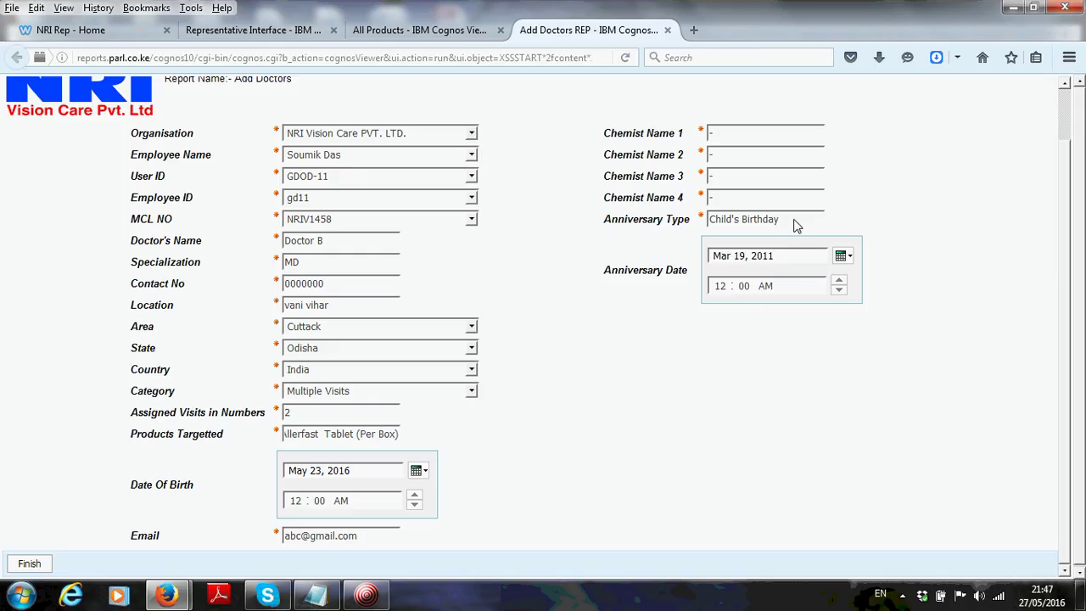
Replace the anniversary type with 'Sons birthday'
{"action": "key", "text": "BackSpace"}
{"action": "key", "text": "BackSpace"}
{"action": "key", "text": "BackSpace"}
{"action": "key", "text": "BackSpace"}
{"action": "key", "text": "BackSpace"}
{"action": "key", "text": "BackSpace"}
{"action": "key", "text": "BackSpace"}
{"action": "key", "text": "BackSpace"}
{"action": "key", "text": "BackSpace"}
{"action": "key", "text": "BackSpace"}
{"action": "key", "text": "BackSpace"}
{"action": "key", "text": "BackSpace"}
{"action": "key", "text": "BackSpace"}
{"action": "key", "text": "BackSpace"}
{"action": "key", "text": "BackSpace"}
{"action": "key", "text": "BackSpace"}
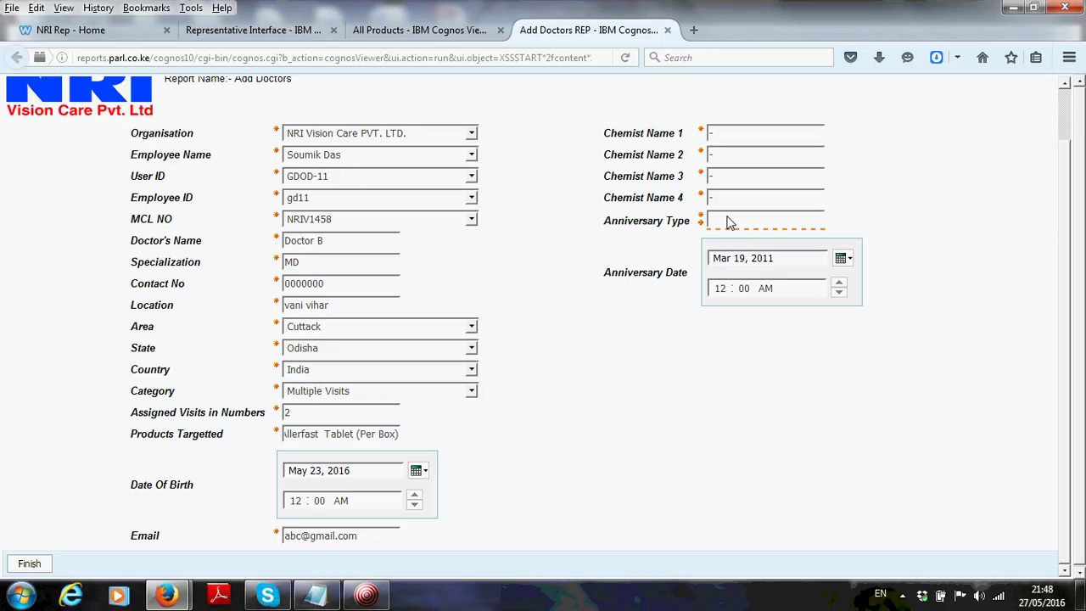
{"action": "type", "text": "M"}
{"action": "key", "text": "BackSpace"}
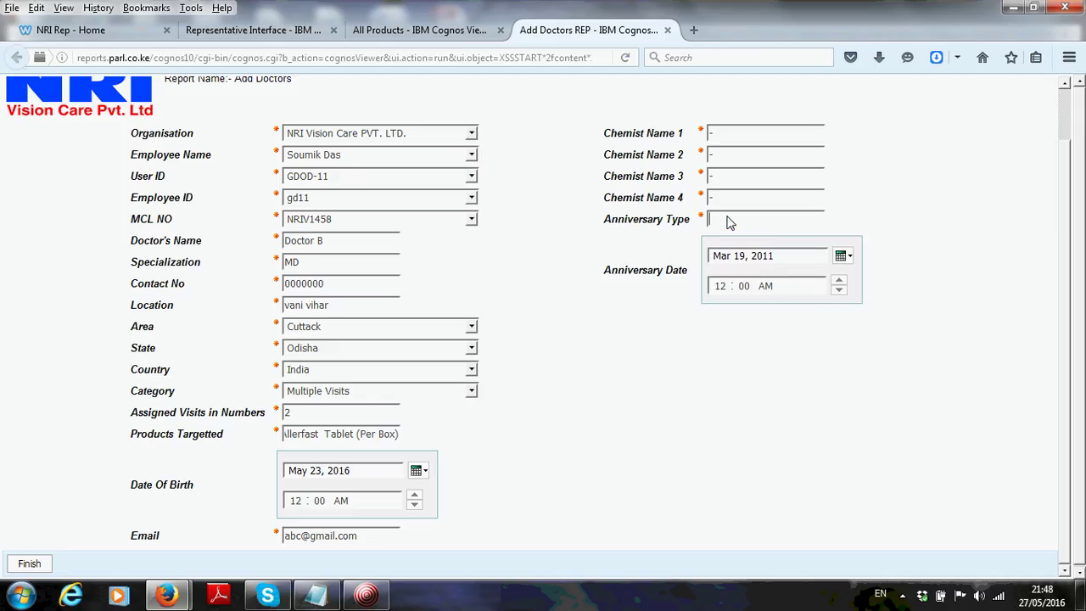
{"action": "type", "text": "Sons birthday"}
Save the Doctor B entry and close the Add Doctors REP and All Products pages
{"action": "left_click", "coordinate": [30, 564]}
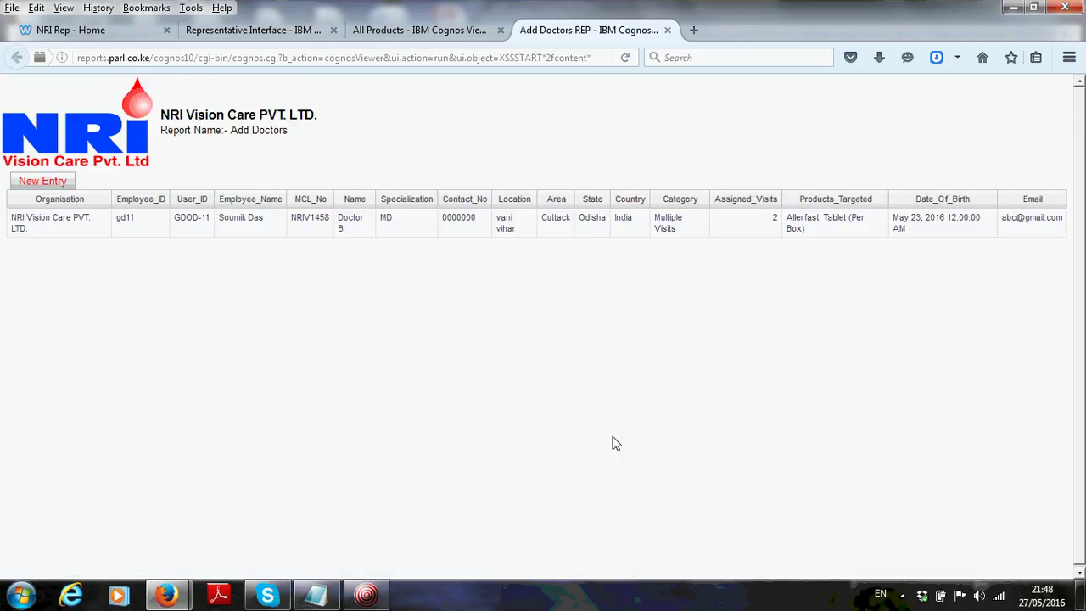
{"action": "left_click", "coordinate": [668, 31]}
{"action": "left_click", "coordinate": [501, 31]}
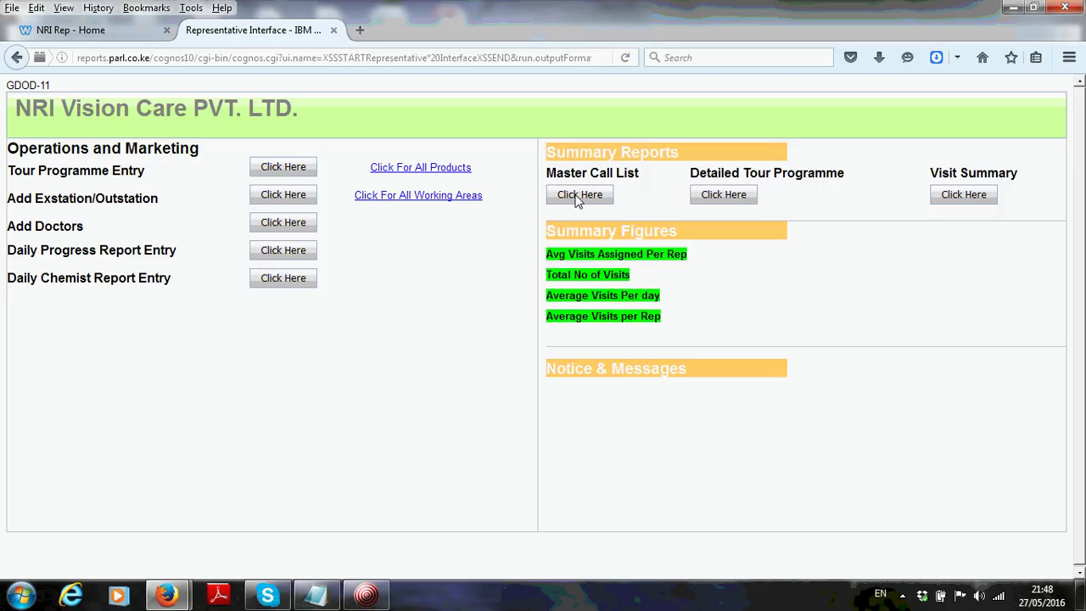
Filter the Master Call List to the second employee to confirm Doctor A and B, then close it
{"action": "left_click", "coordinate": [577, 196]}
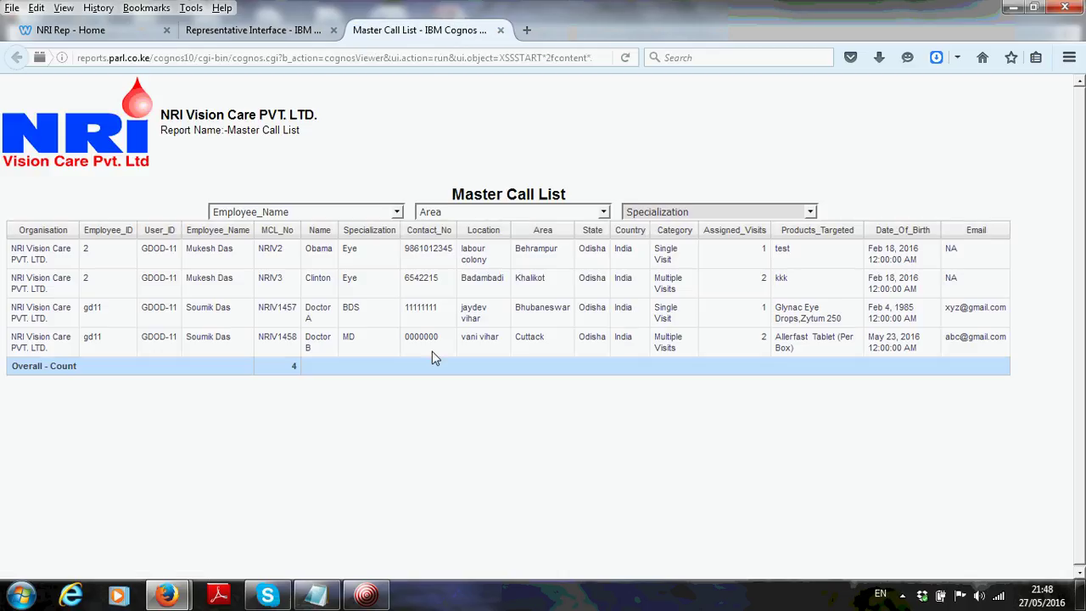
{"action": "left_click", "coordinate": [302, 214]}
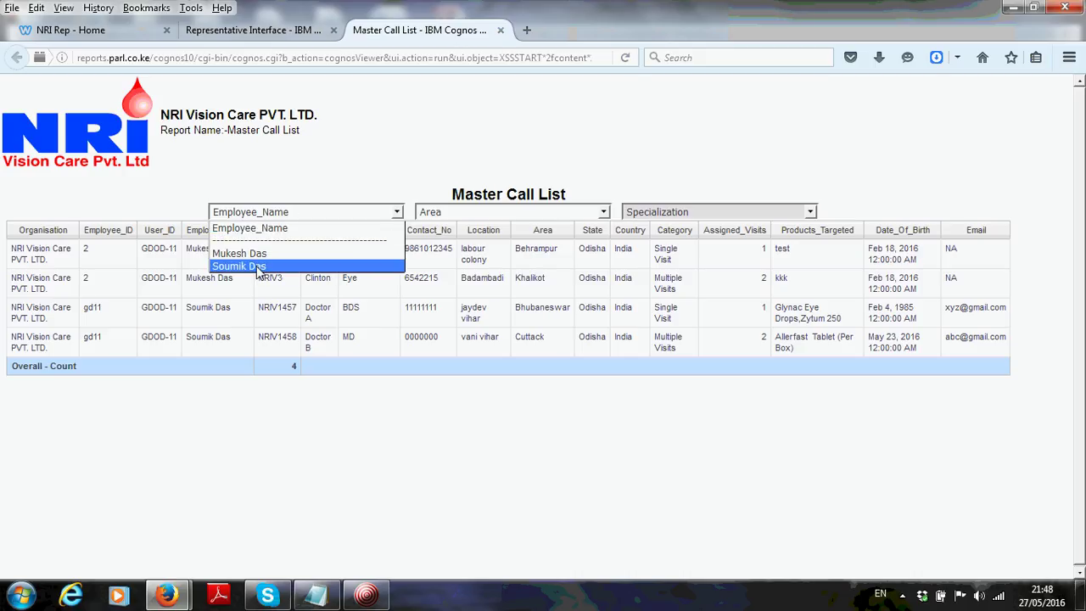
{"action": "left_click", "coordinate": [254, 266]}
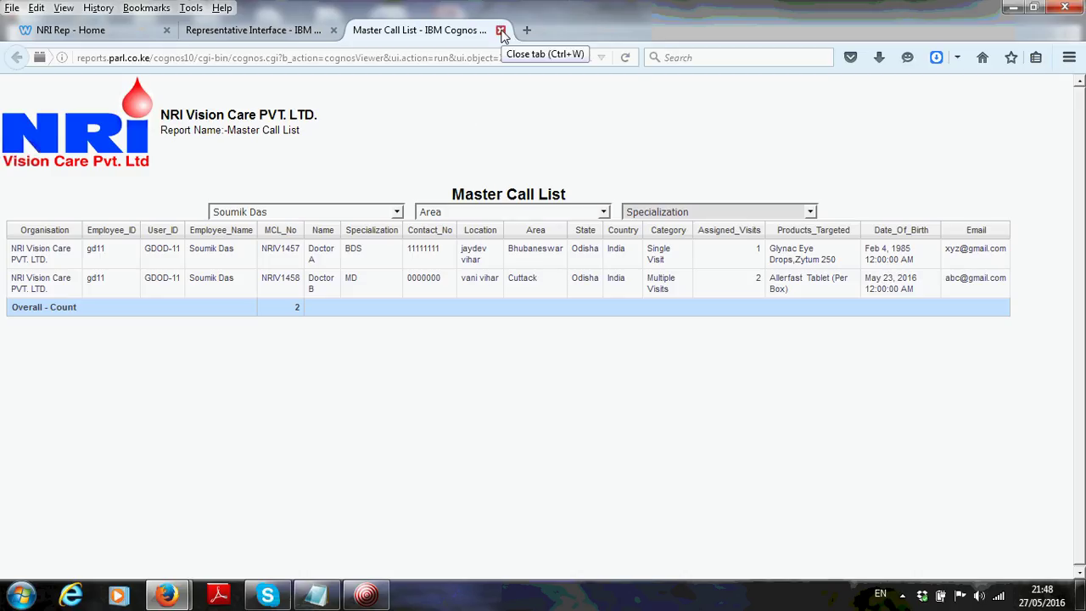
{"action": "left_click", "coordinate": [501, 30]}
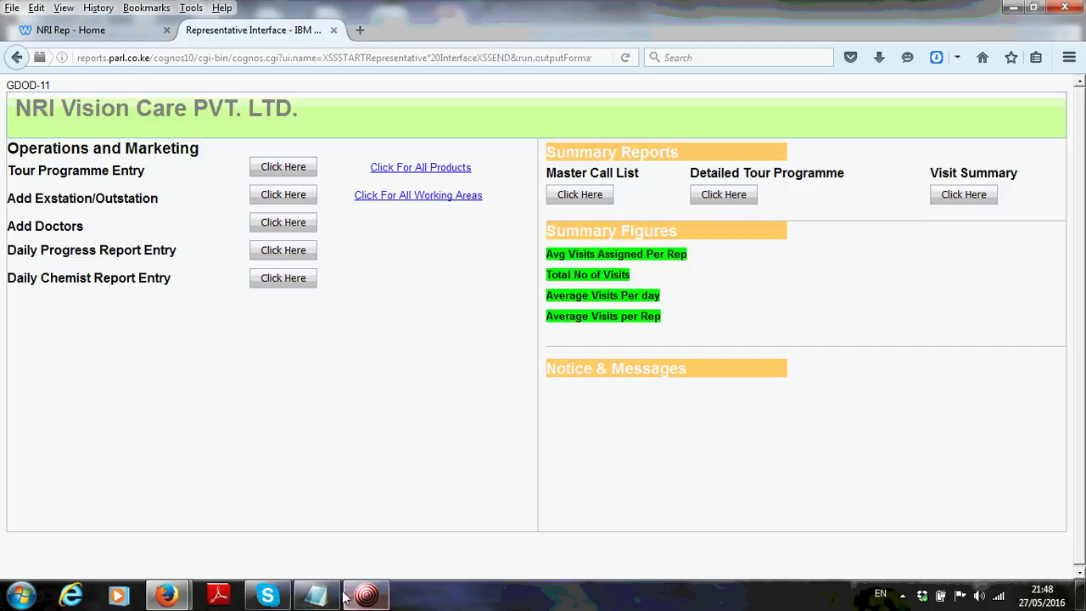
{"action": "left_click", "coordinate": [315, 595]}
Mark 'Add Doctors' done and add a dash after 'create Tour Programme' in the notes
{"action": "left_click", "coordinate": [338, 109]}
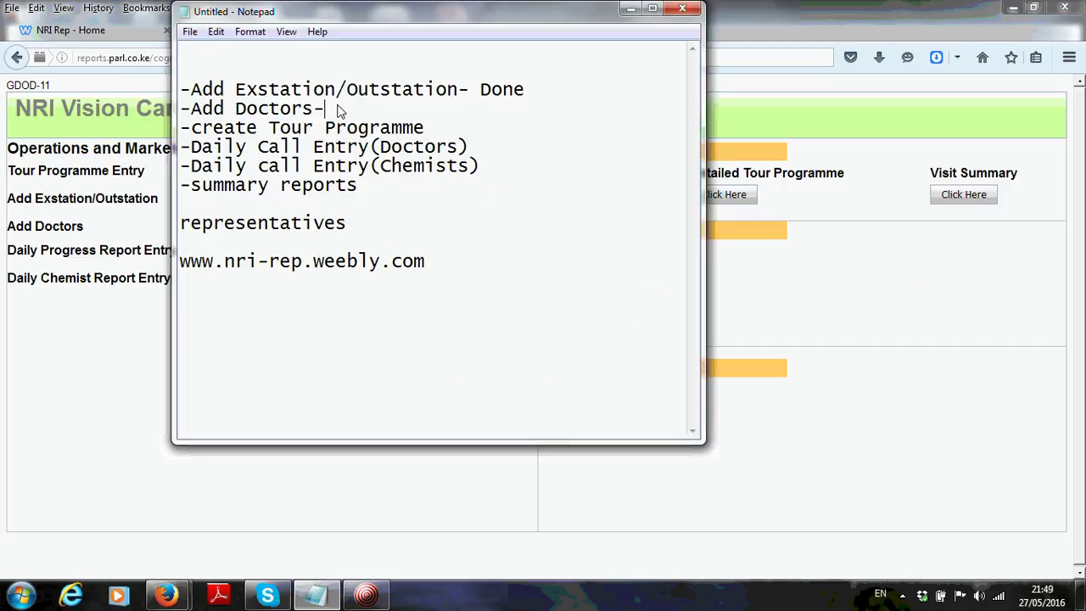
{"action": "type", "text": "done"}
{"action": "left_click", "coordinate": [436, 133]}
{"action": "type", "text": "-"}
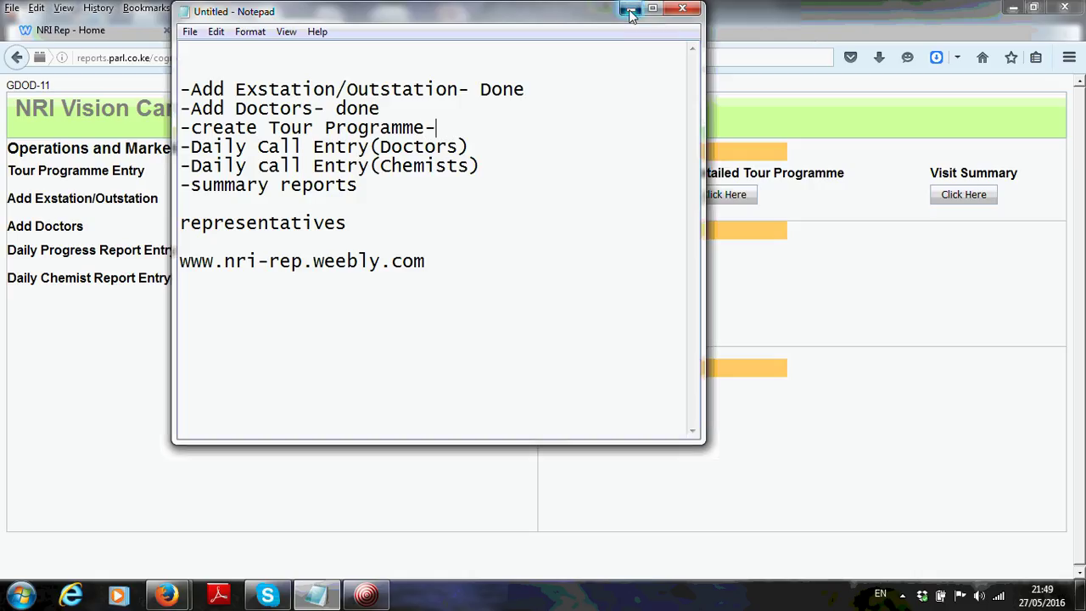
{"action": "left_click", "coordinate": [631, 10]}
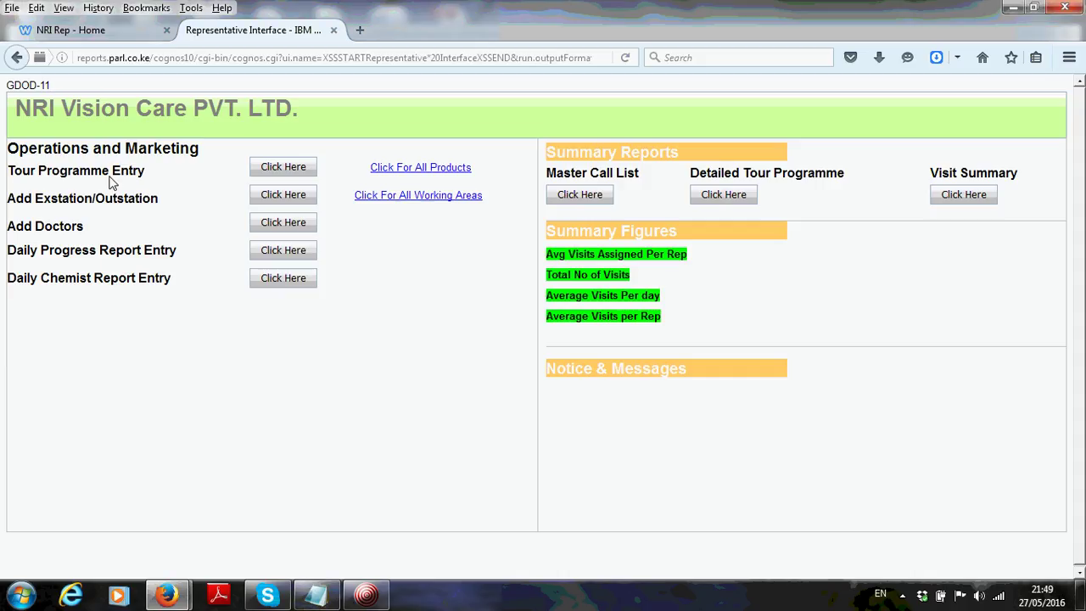
Open the Tour Programme Entry form and pick the employee ID and matching employee name
{"action": "left_click", "coordinate": [288, 170]}
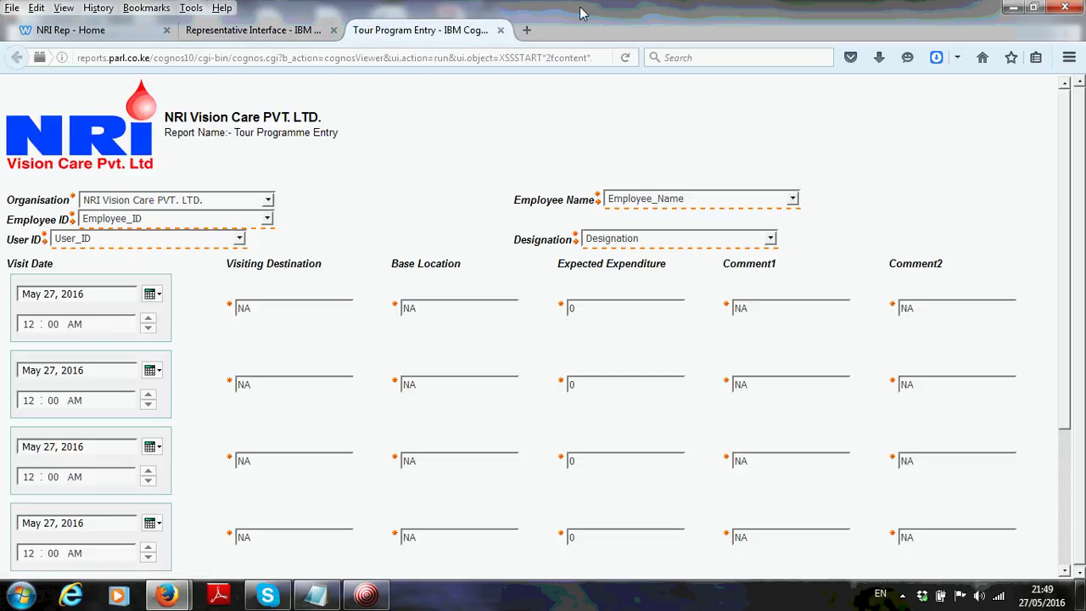
{"action": "left_click", "coordinate": [171, 222]}
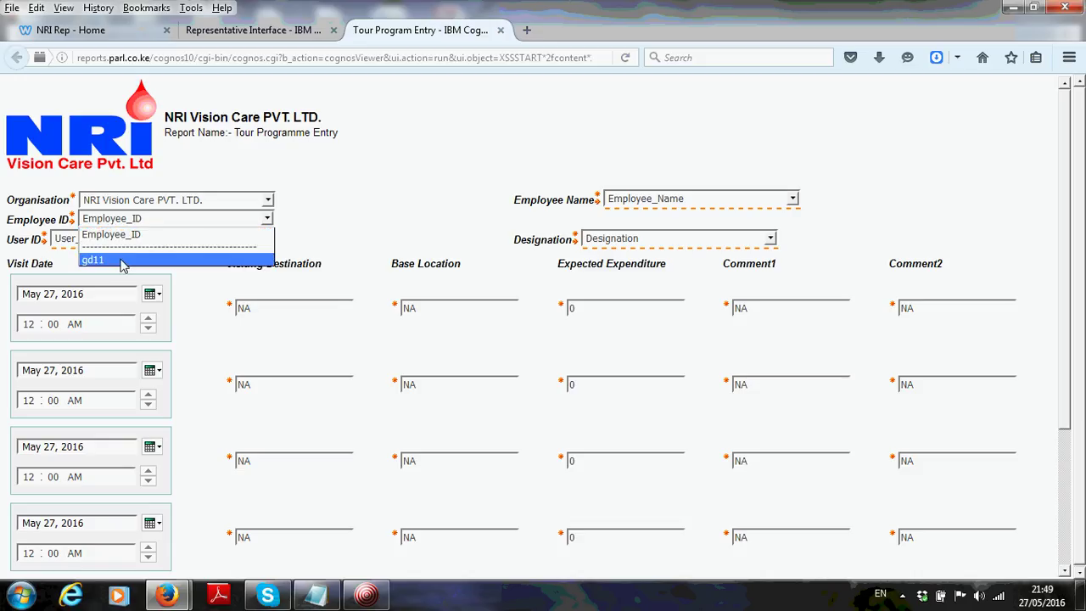
{"action": "left_click", "coordinate": [121, 261]}
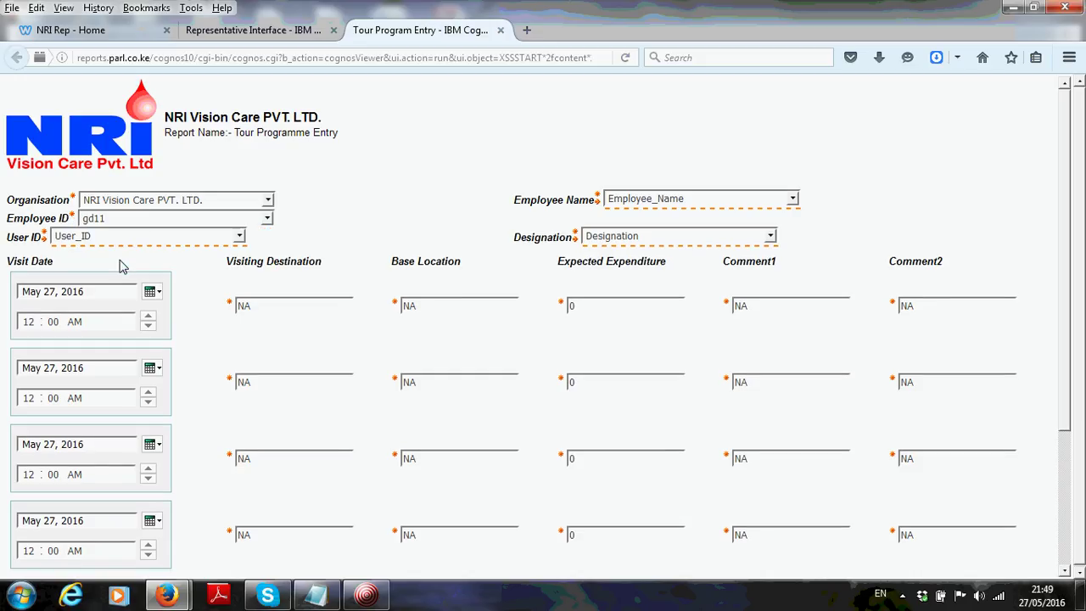
{"action": "left_click", "coordinate": [638, 200]}
{"action": "left_click", "coordinate": [635, 239]}
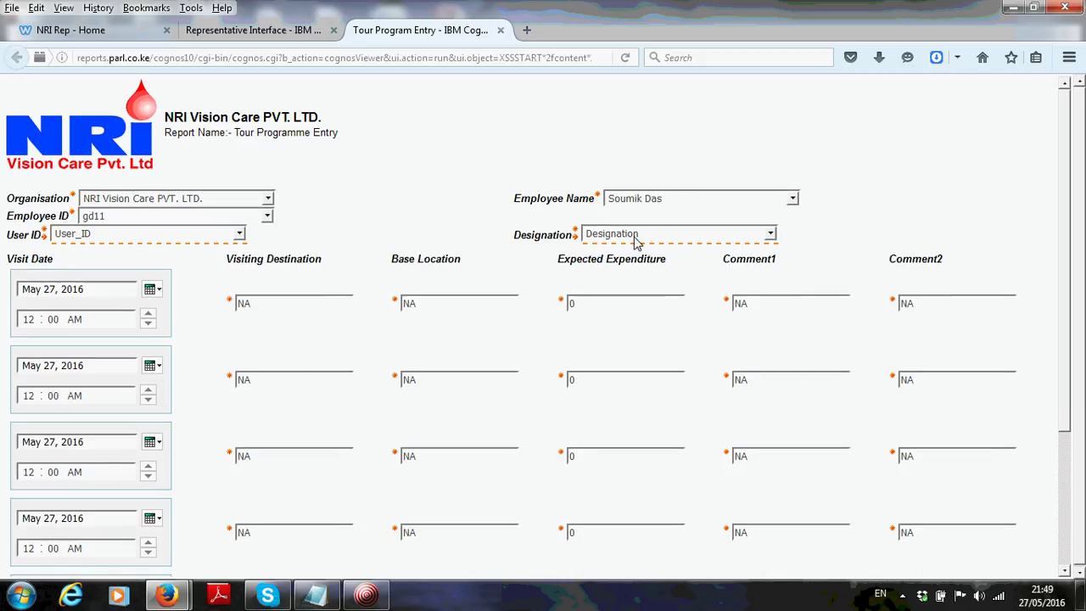
Choose the only available user ID and designation MR
{"action": "left_click", "coordinate": [140, 235]}
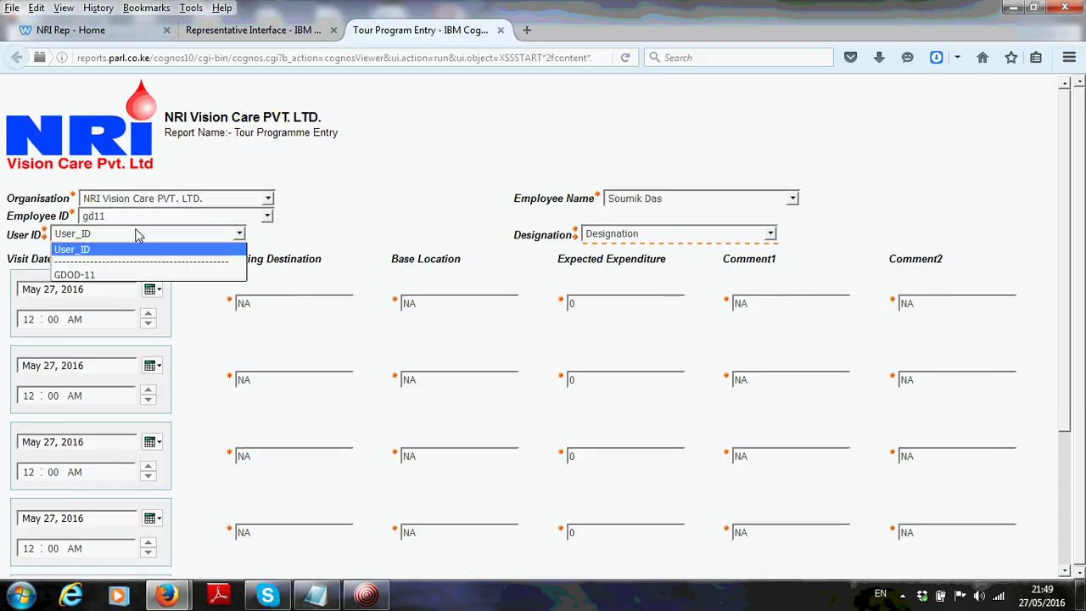
{"action": "left_click", "coordinate": [97, 276]}
{"action": "left_click", "coordinate": [655, 235]}
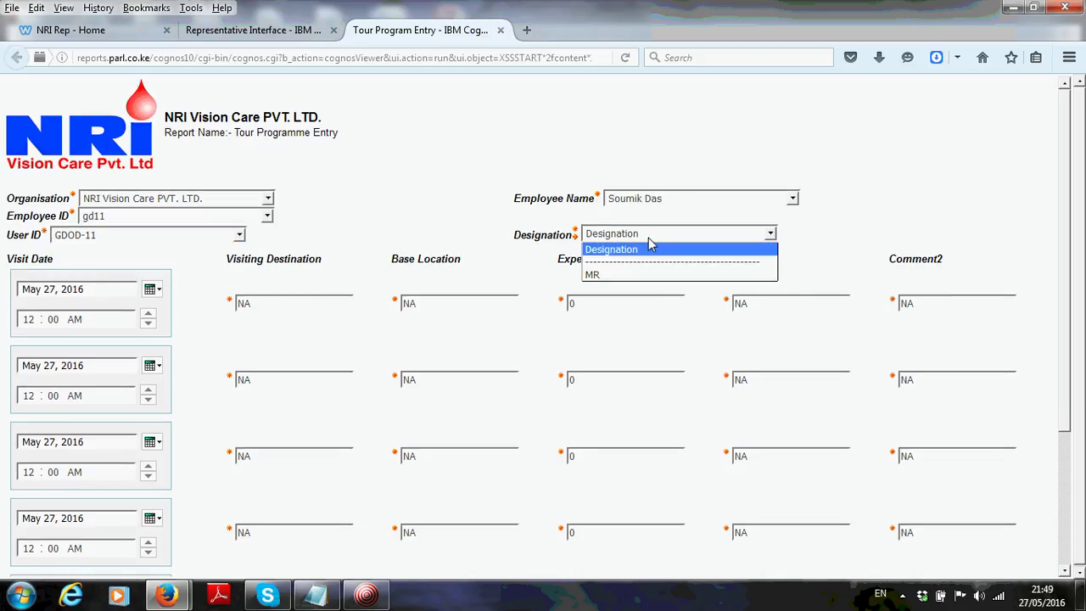
{"action": "left_click", "coordinate": [622, 277]}
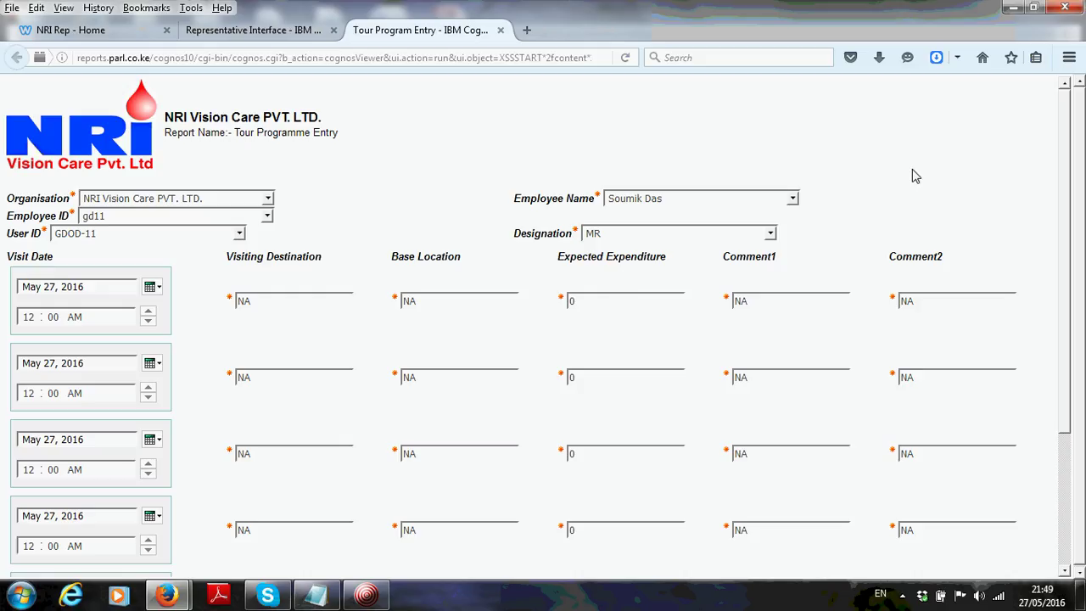
{"action": "scroll", "coordinate": [1063, 318], "scroll_direction": "down", "scroll_amount": 4}
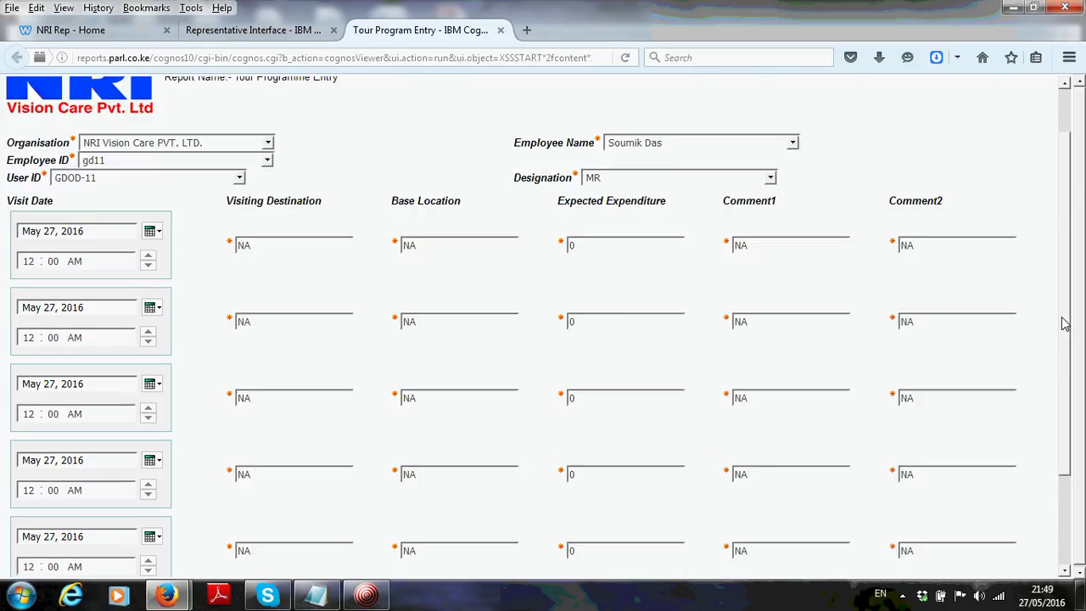
{"action": "scroll", "coordinate": [1065, 357], "scroll_direction": "up", "scroll_amount": 4}
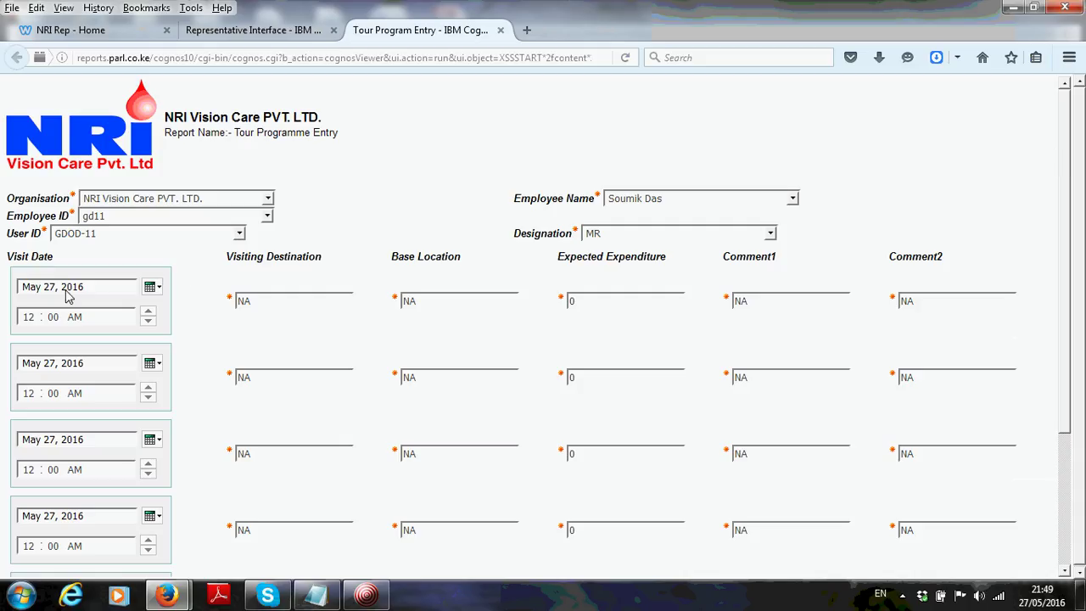
Set the visit dates for rows two to four to May 28, May 30 and May 31, 2016
{"action": "left_click", "coordinate": [153, 363]}
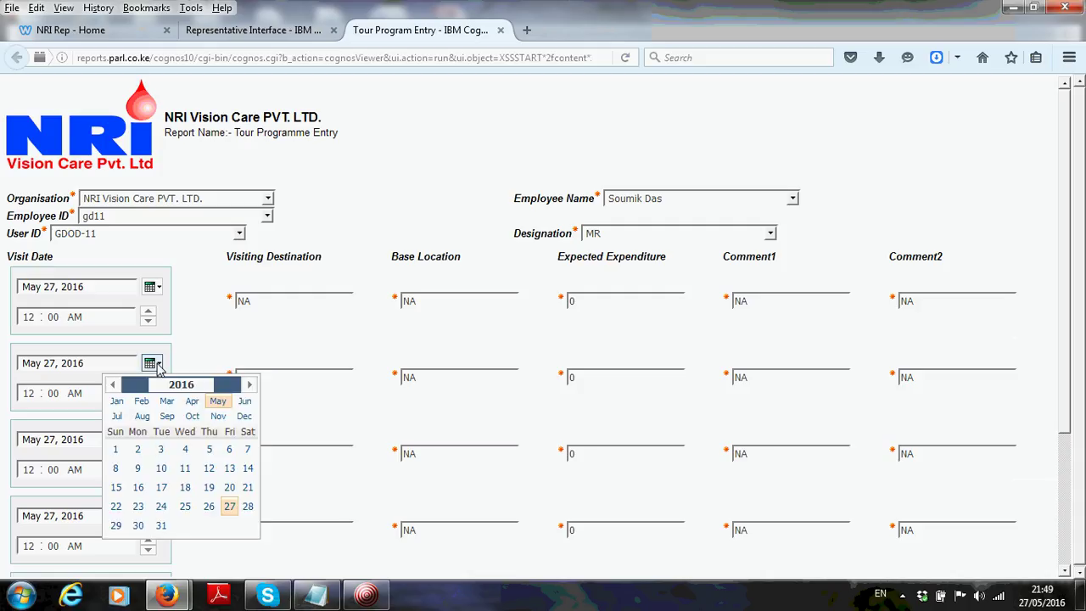
{"action": "left_click", "coordinate": [246, 509]}
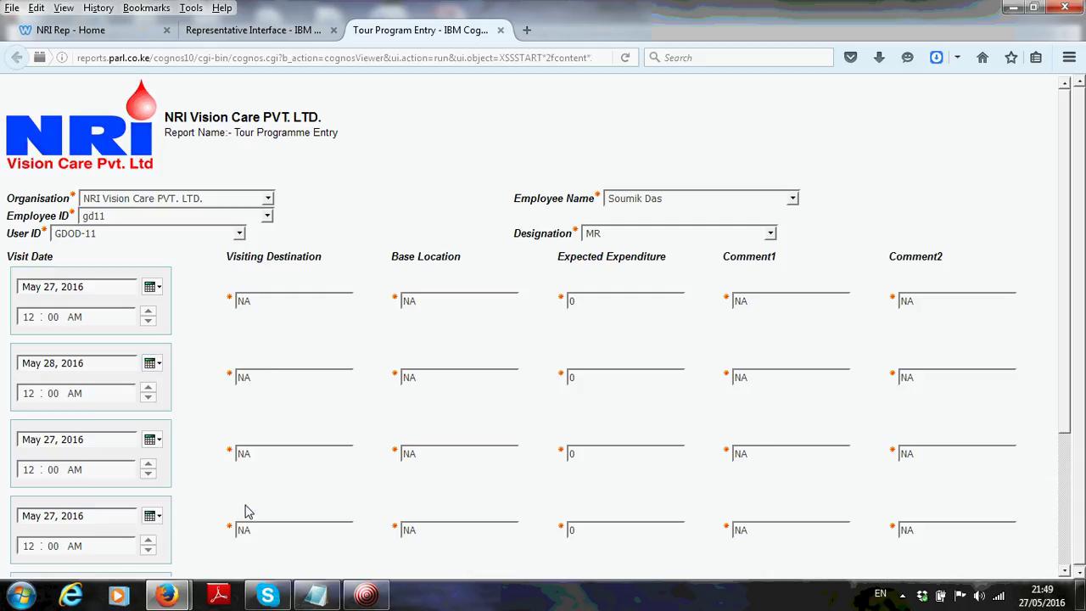
{"action": "left_click", "coordinate": [152, 441]}
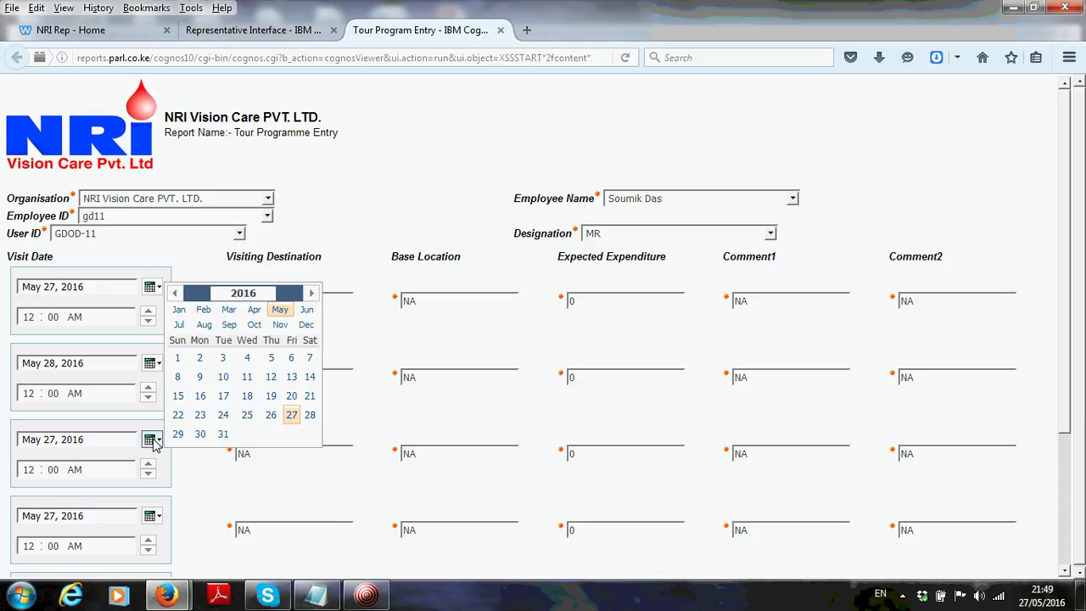
{"action": "left_click", "coordinate": [199, 434]}
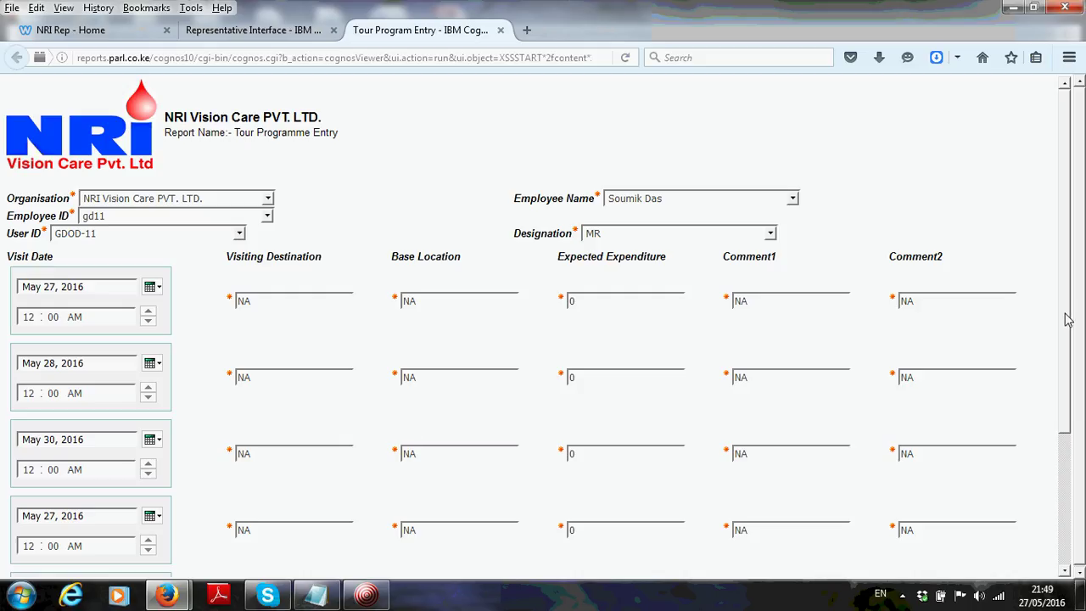
{"action": "left_click_drag", "start_coordinate": [1071, 316], "coordinate": [1069, 423]}
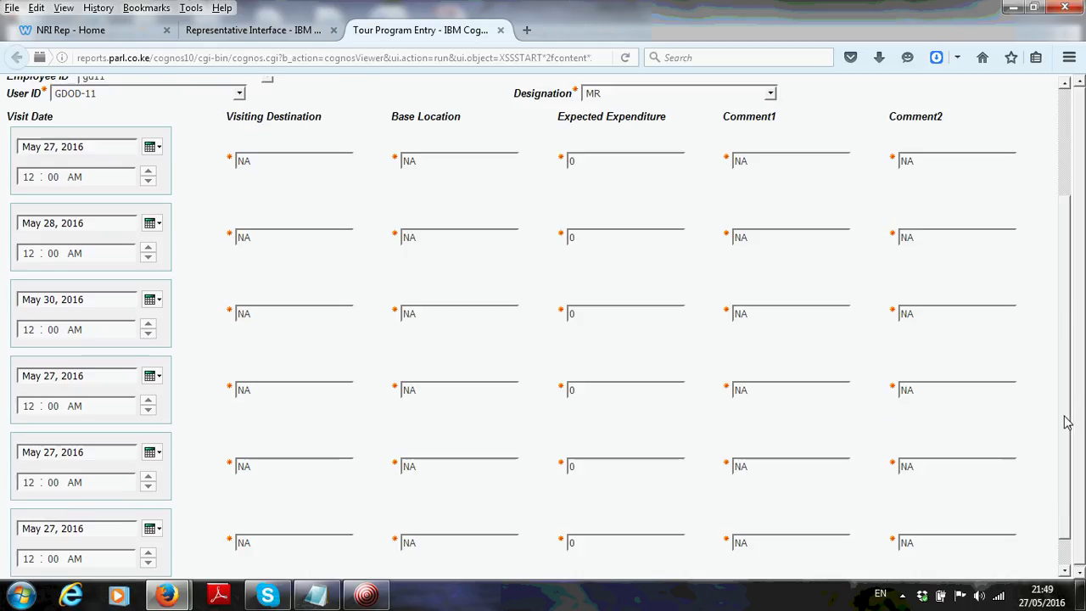
{"action": "left_click", "coordinate": [151, 375]}
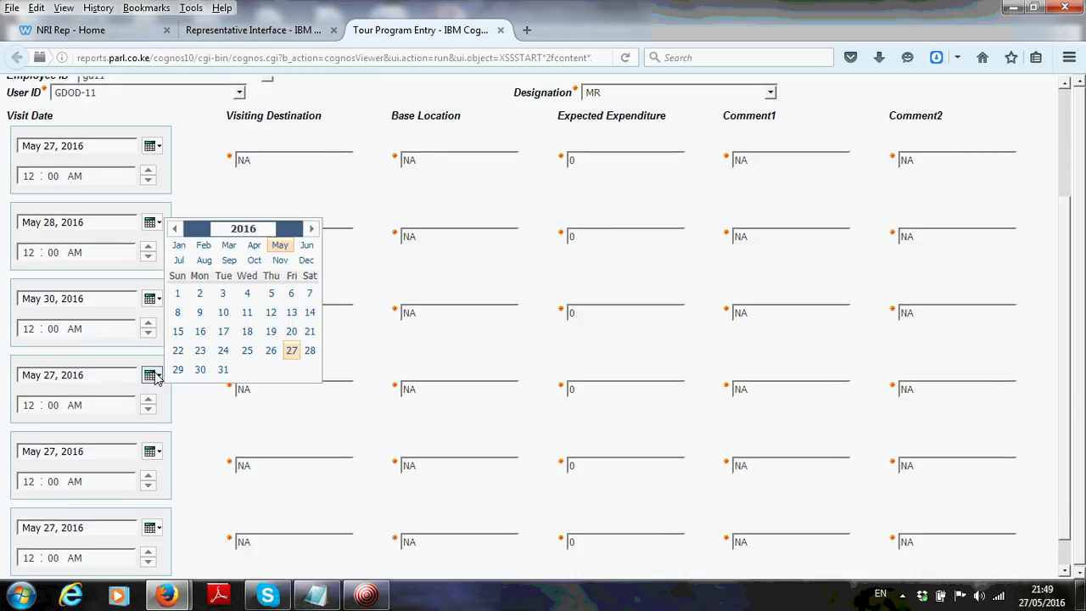
{"action": "left_click", "coordinate": [223, 370]}
Set the visit dates for rows five and six to Jun 1 and Jun 2, 2016
{"action": "left_click", "coordinate": [155, 458]}
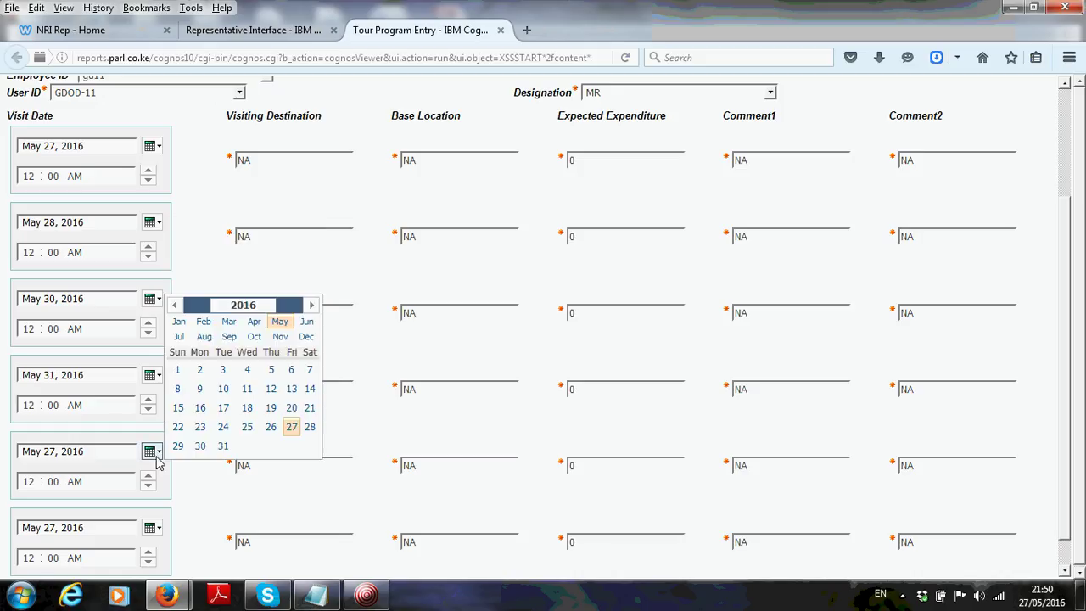
{"action": "left_click", "coordinate": [307, 323]}
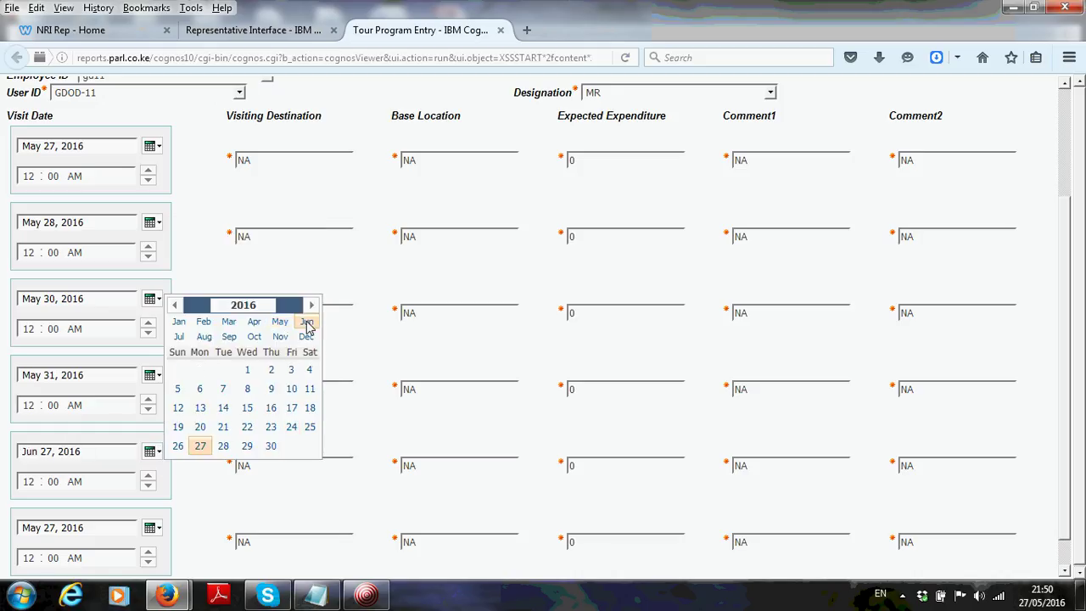
{"action": "left_click", "coordinate": [247, 370]}
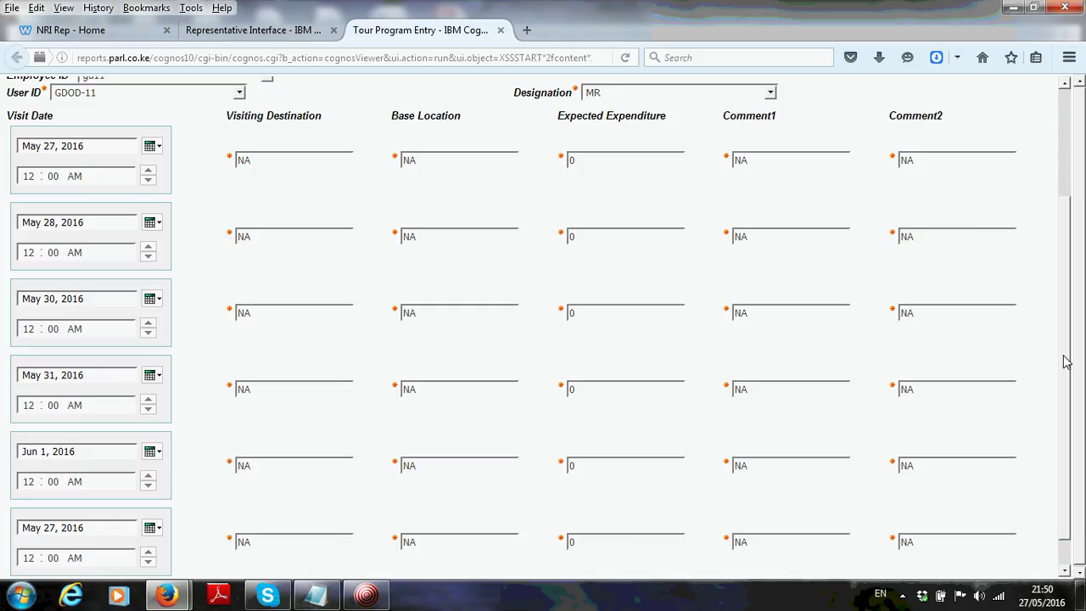
{"action": "scroll", "coordinate": [1067, 362], "scroll_direction": "down", "scroll_amount": 1}
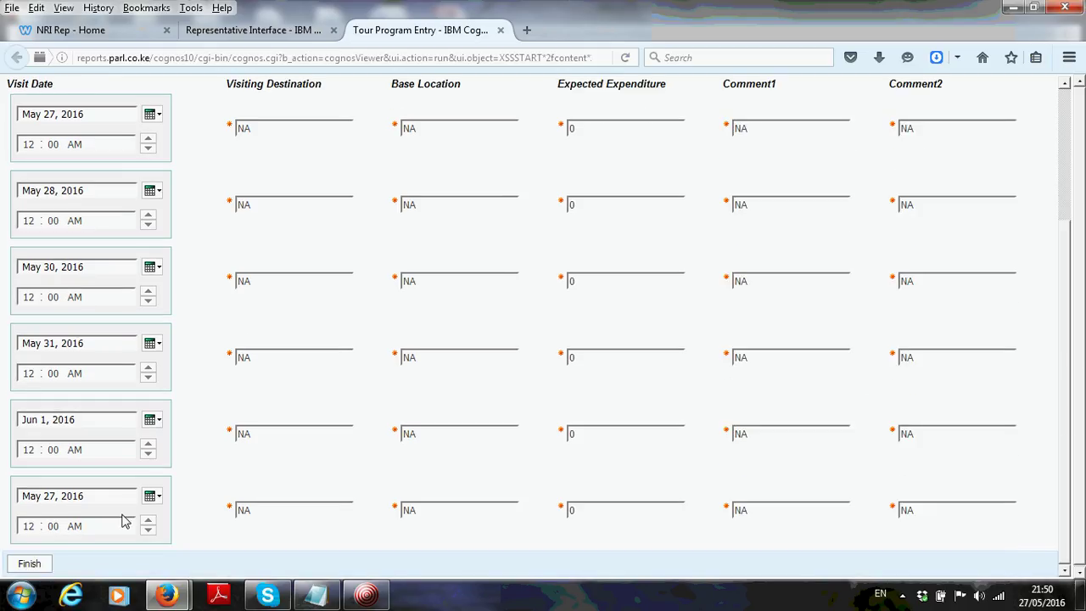
{"action": "left_click", "coordinate": [152, 496]}
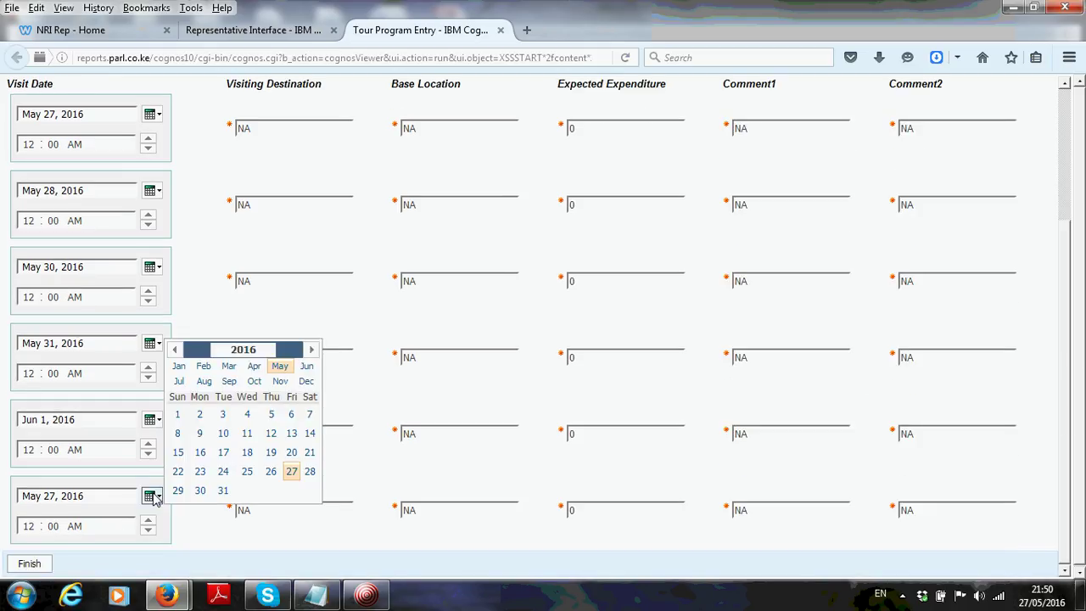
{"action": "left_click", "coordinate": [307, 367]}
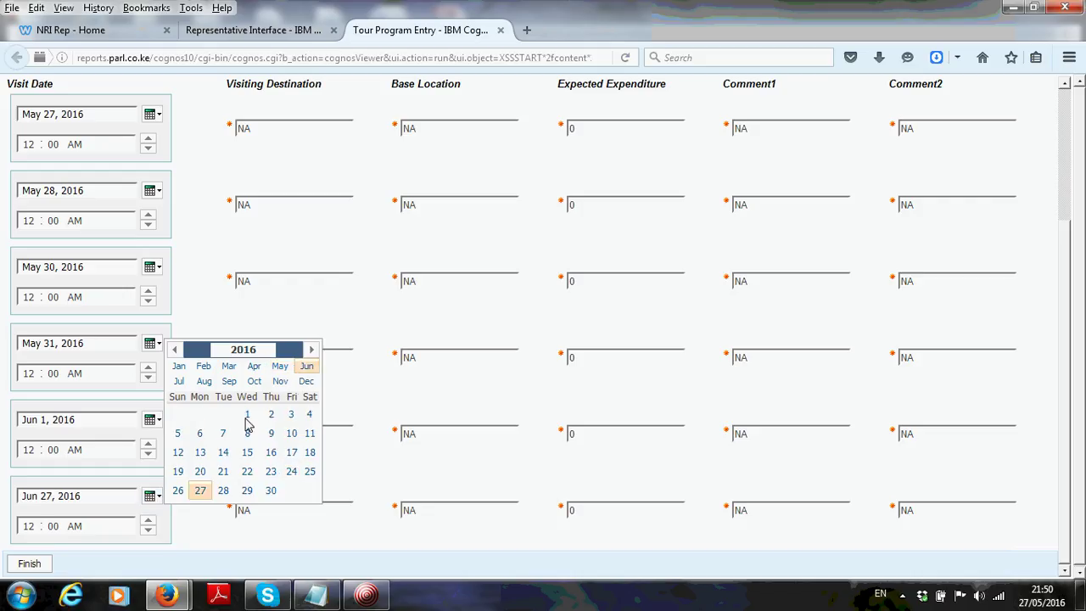
{"action": "left_click", "coordinate": [271, 418]}
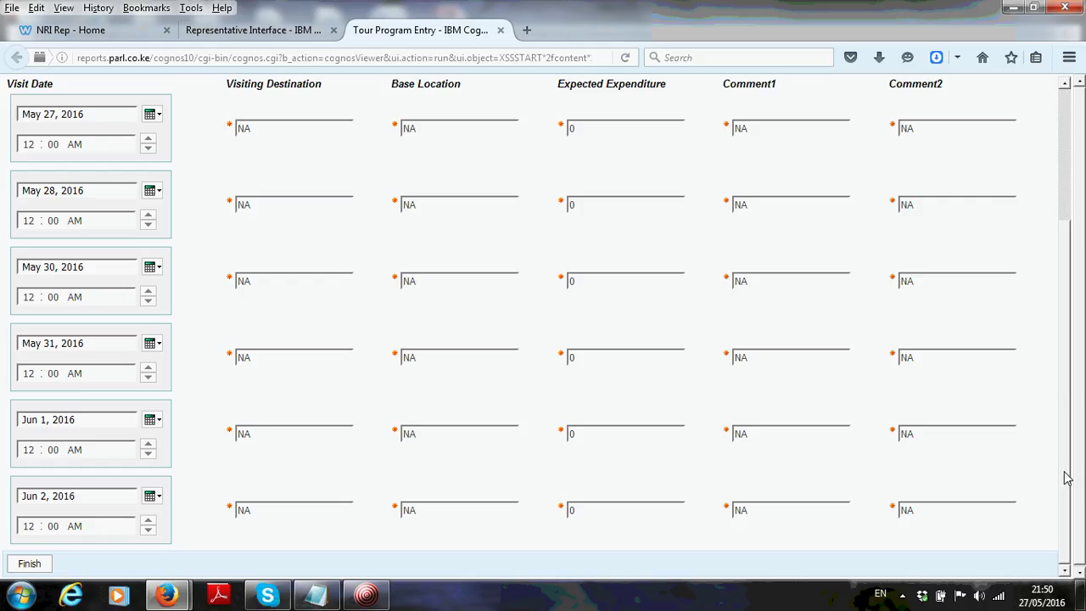
{"action": "scroll", "coordinate": [1066, 478], "scroll_direction": "up", "scroll_amount": 4}
{"action": "scroll", "coordinate": [1067, 477], "scroll_direction": "down", "scroll_amount": 4}
{"action": "left_click_drag", "start_coordinate": [1067, 527], "coordinate": [1060, 268]}
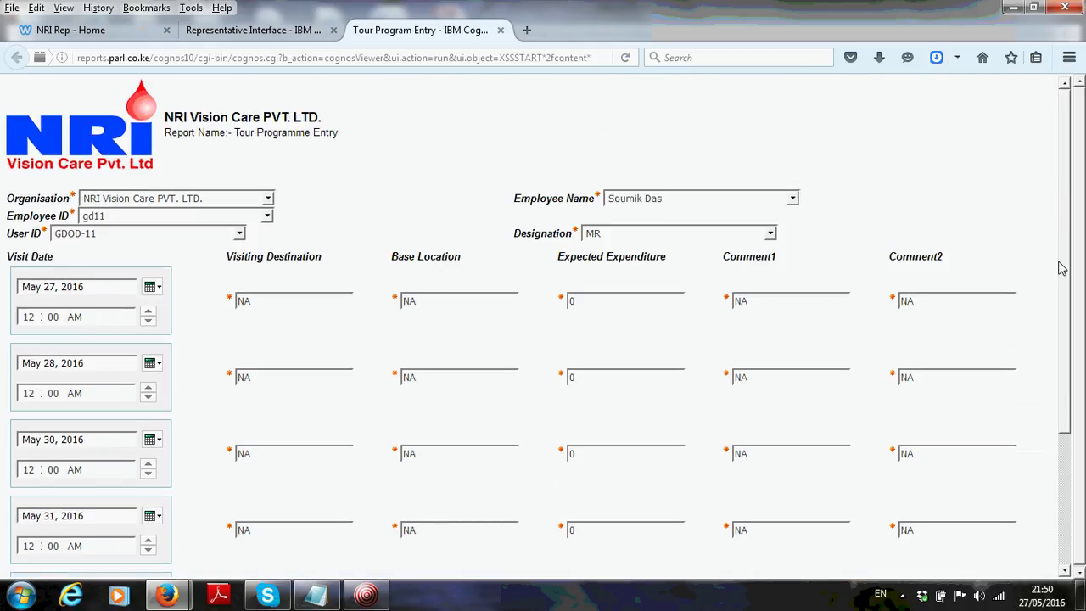
Fill row one with destination Bhubaneswar, base Cuttack, expenditure 100 and comment 'not really'
{"action": "left_click", "coordinate": [263, 307]}
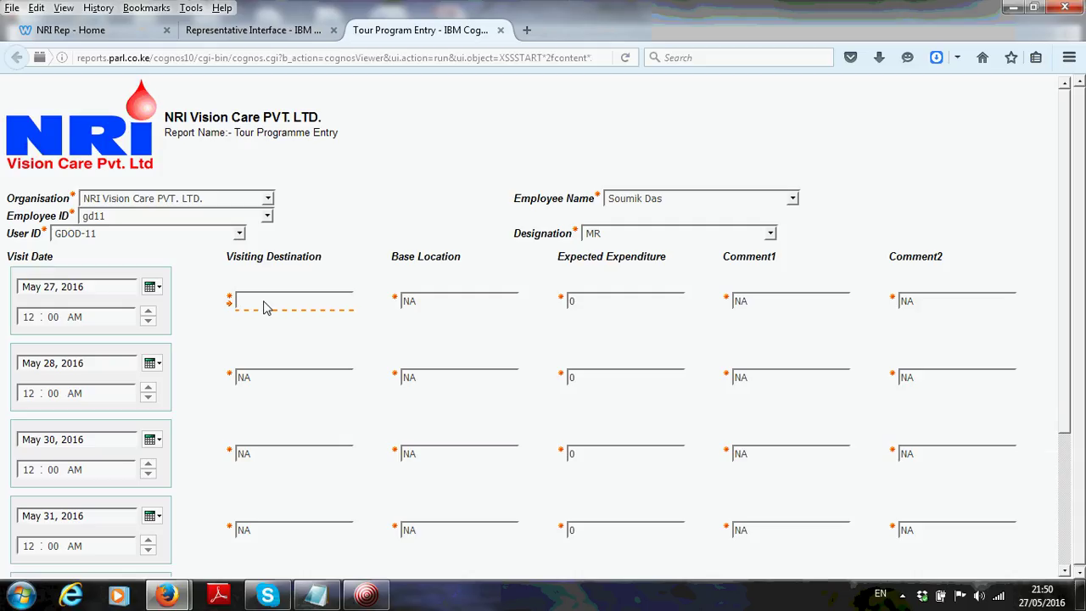
{"action": "type", "text": "Bhu"}
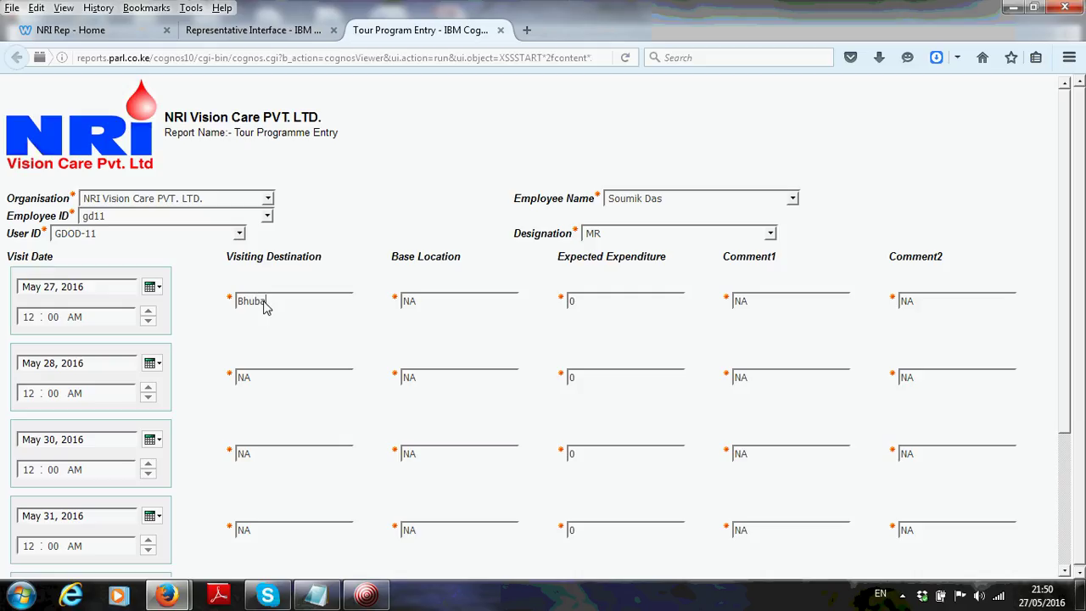
{"action": "type", "text": "baneswar"}
{"action": "key", "text": "Tab"}
{"action": "type", "text": "Cuttack"}
{"action": "key", "text": "Tab"}
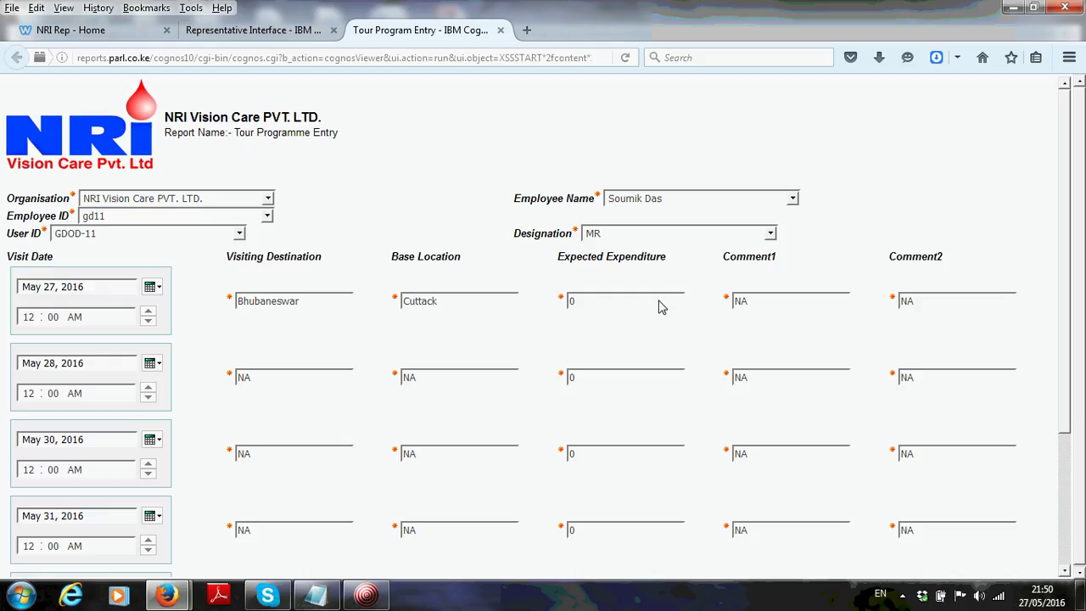
{"action": "key", "text": "BackSpace"}
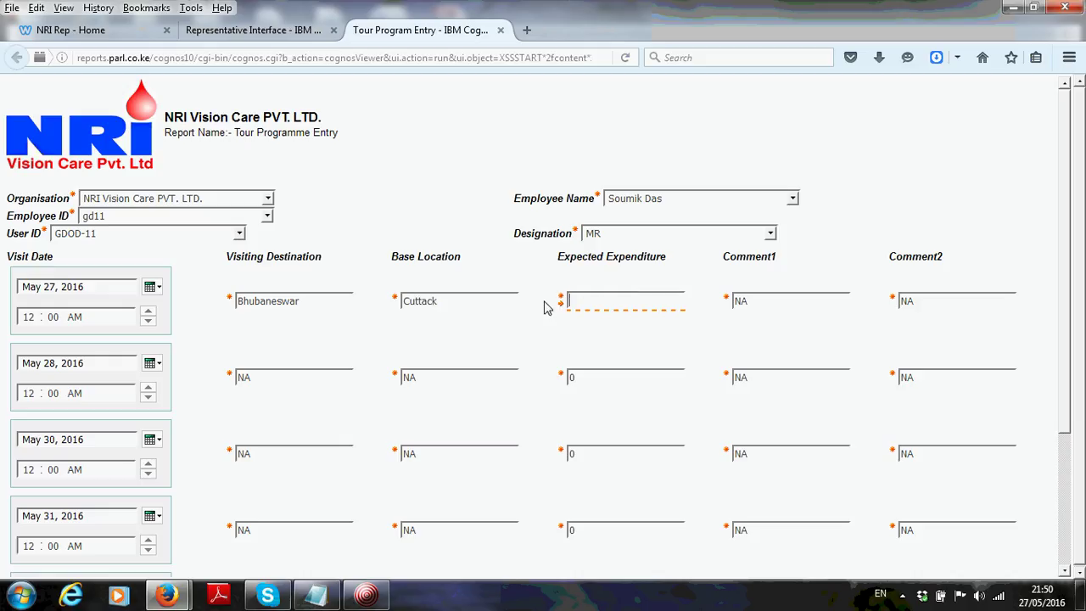
{"action": "type", "text": "100"}
{"action": "double_click", "coordinate": [770, 307]}
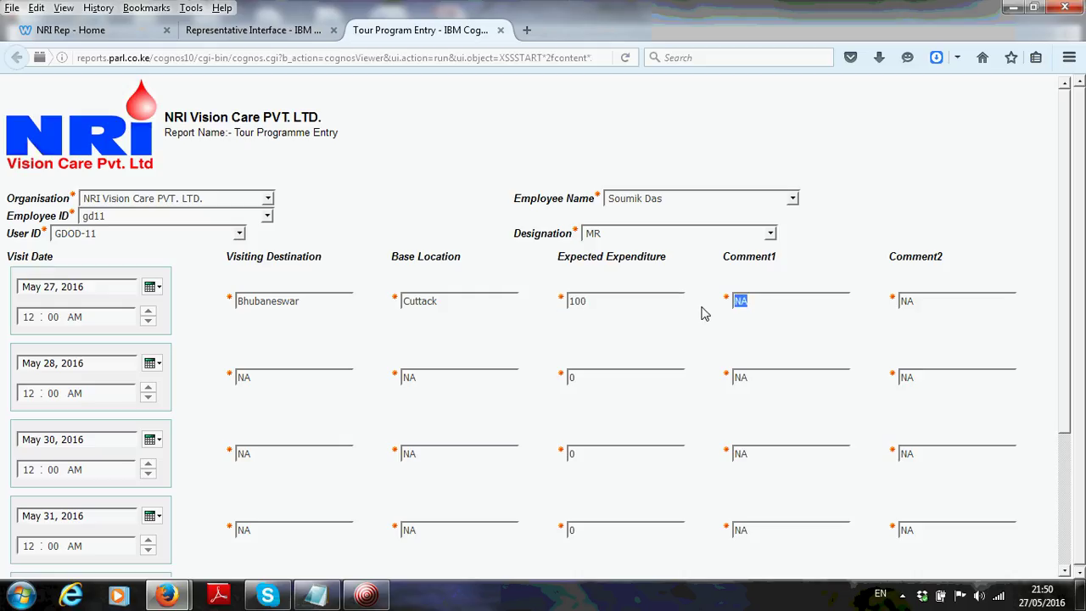
{"action": "type", "text": "not really"}
Copy Bhubaneswar into the visiting destination of rows two to four
{"action": "left_click_drag", "start_coordinate": [279, 381], "coordinate": [219, 383]}
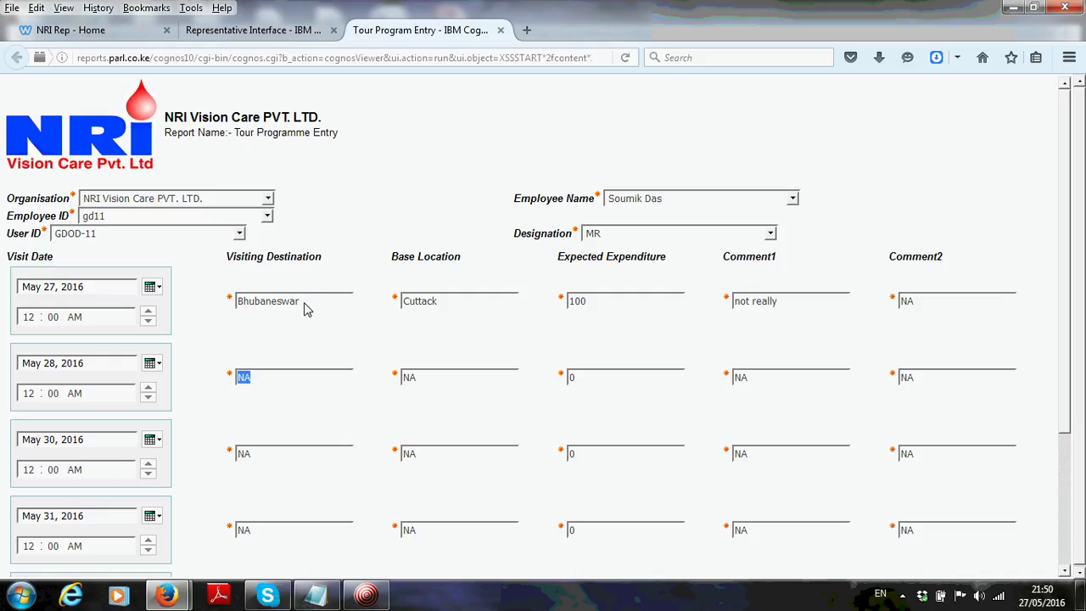
{"action": "left_click_drag", "start_coordinate": [303, 308], "coordinate": [198, 325]}
{"action": "key", "text": "ctrl+c"}
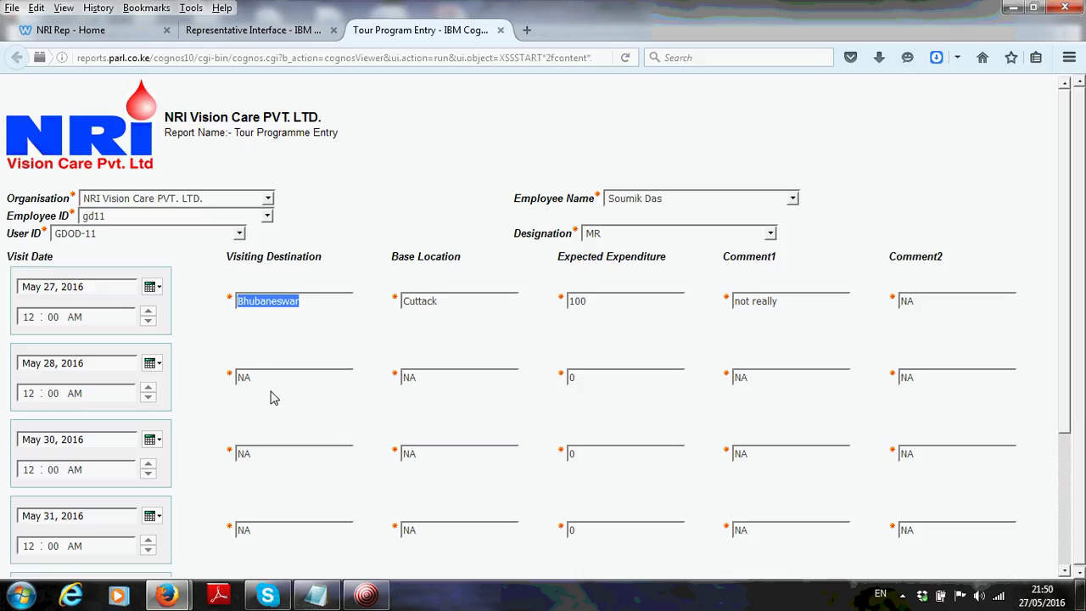
{"action": "left_click_drag", "start_coordinate": [263, 381], "coordinate": [218, 389]}
{"action": "key", "text": "ctrl+v"}
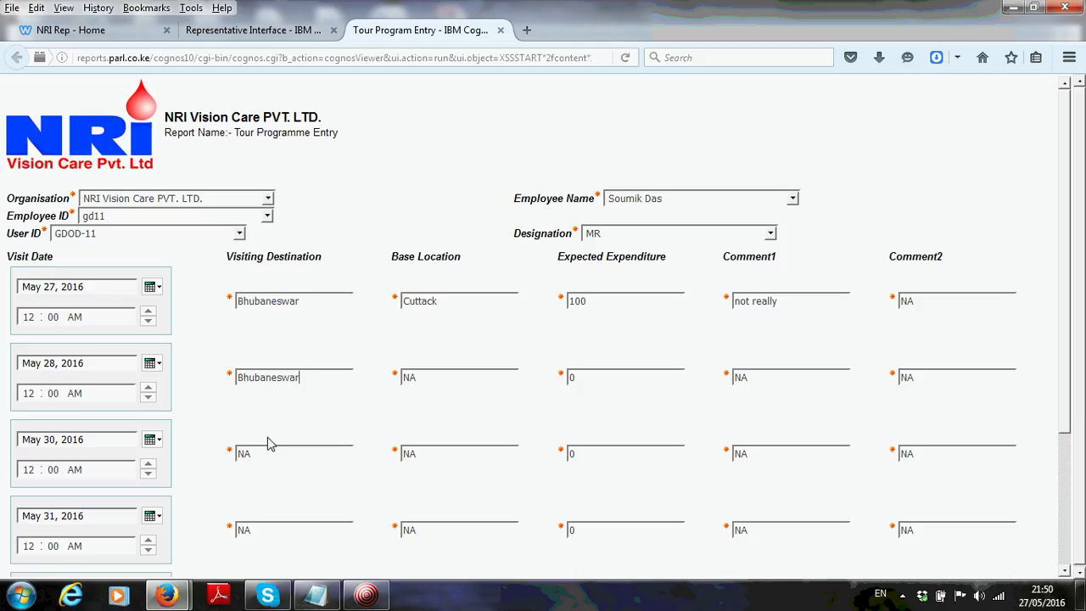
{"action": "left_click_drag", "start_coordinate": [274, 454], "coordinate": [219, 461]}
{"action": "key", "text": "ctrl+v"}
{"action": "left_click_drag", "start_coordinate": [1074, 293], "coordinate": [1073, 415]}
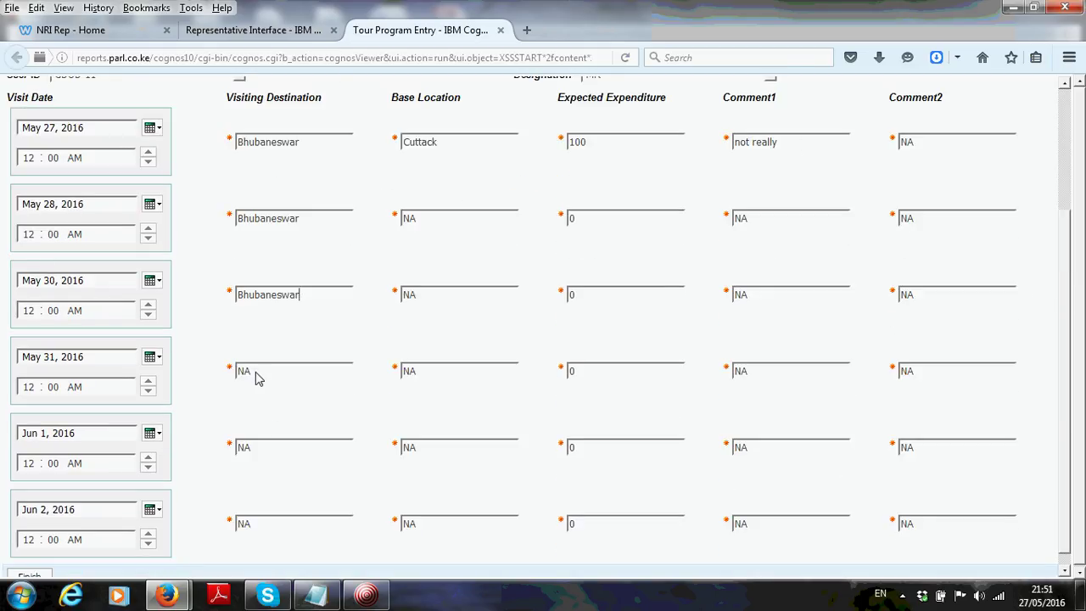
{"action": "left_click_drag", "start_coordinate": [256, 371], "coordinate": [223, 375]}
{"action": "key", "text": "ctrl+v"}
Enter Khurda as the visiting destination for rows five and six
{"action": "left_click_drag", "start_coordinate": [262, 452], "coordinate": [204, 462]}
{"action": "type", "text": "Kh"}
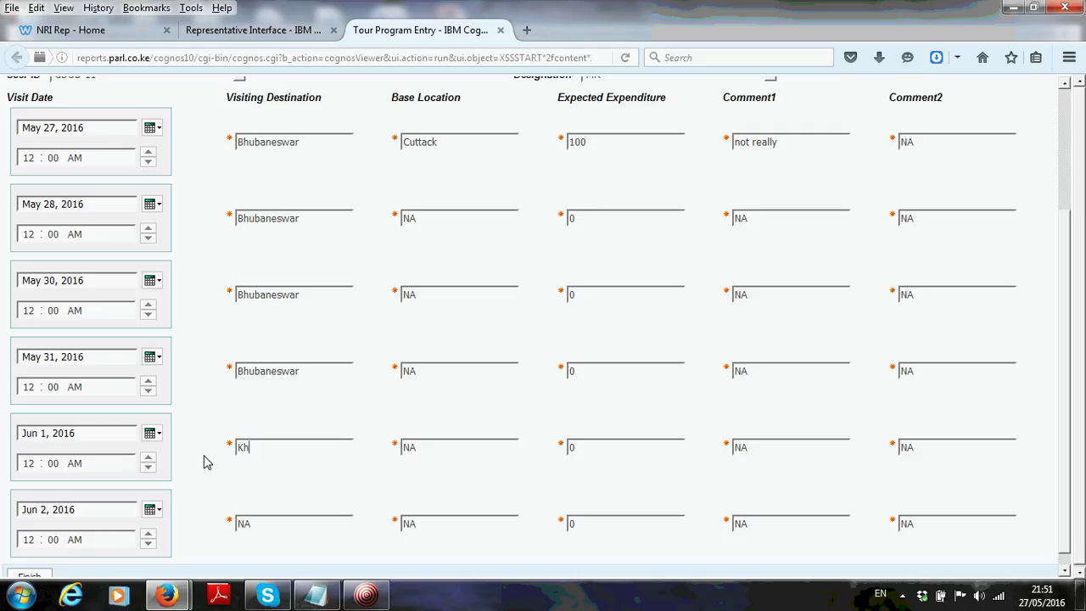
{"action": "type", "text": "urda"}
{"action": "left_click_drag", "start_coordinate": [259, 529], "coordinate": [217, 533]}
{"action": "type", "text": "Kh"}
Copy Cuttack from row one into the Base Location of rows two through six
{"action": "double_click", "coordinate": [444, 145]}
{"action": "key", "text": "ctrl+c"}
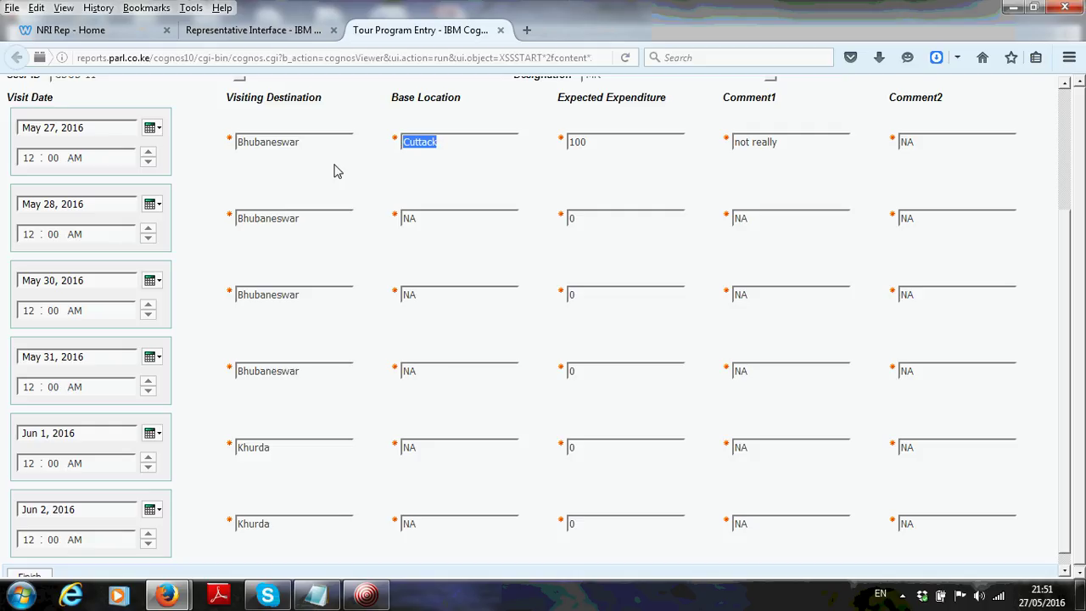
{"action": "double_click", "coordinate": [438, 223]}
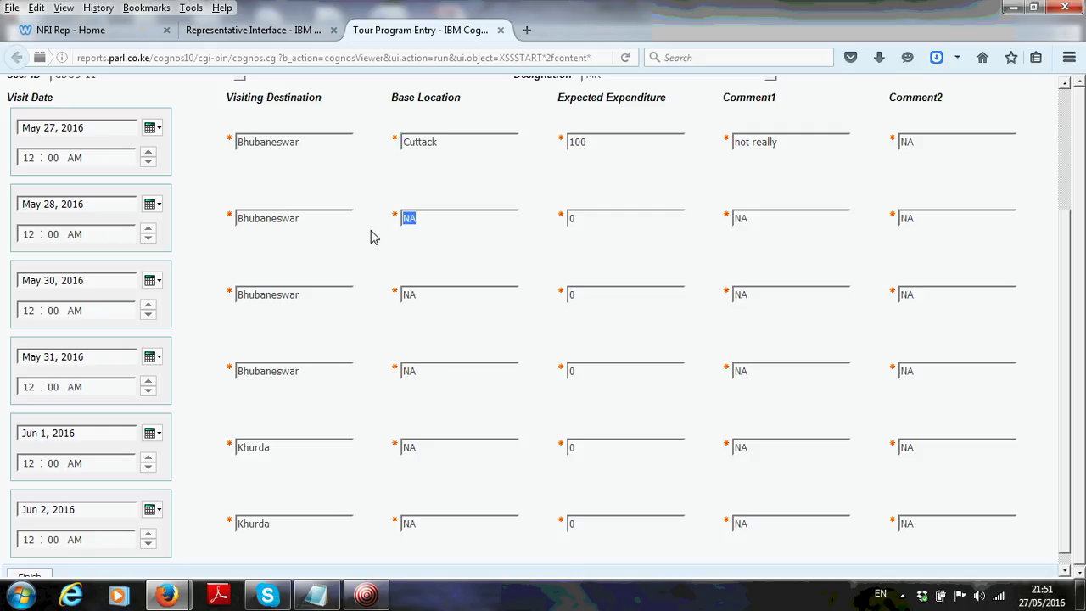
{"action": "key", "text": "ctrl+v"}
{"action": "double_click", "coordinate": [410, 297]}
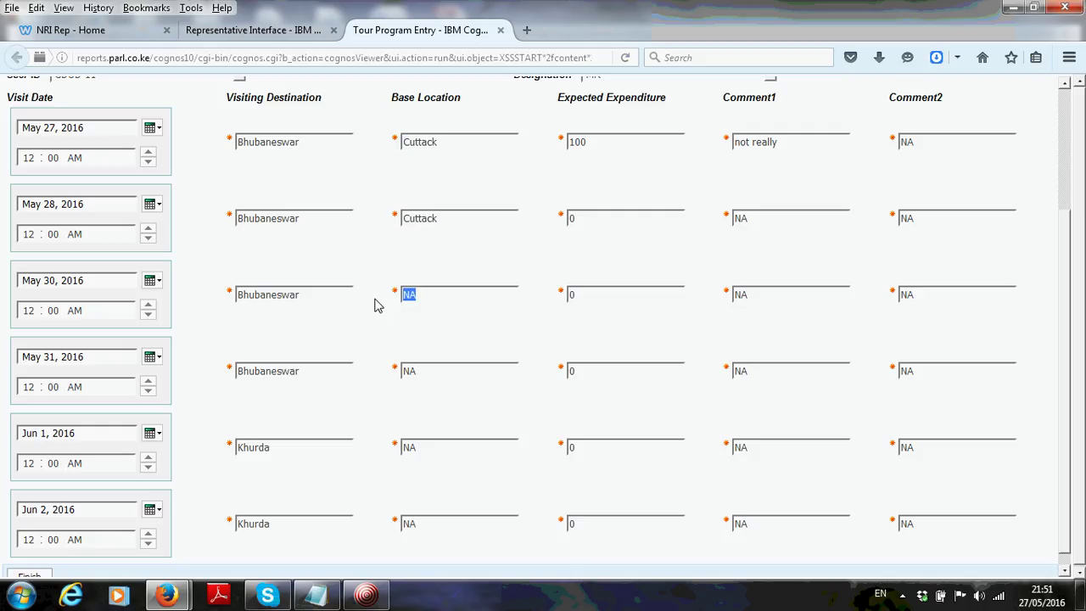
{"action": "key", "text": "ctrl+v"}
{"action": "double_click", "coordinate": [433, 373]}
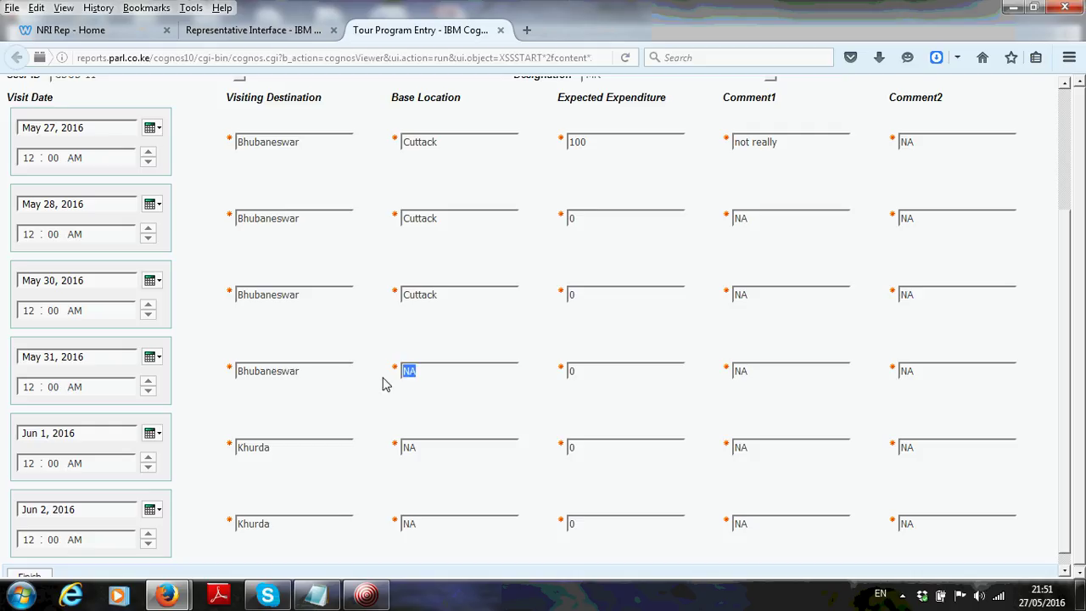
{"action": "key", "text": "ctrl+v"}
{"action": "double_click", "coordinate": [410, 447]}
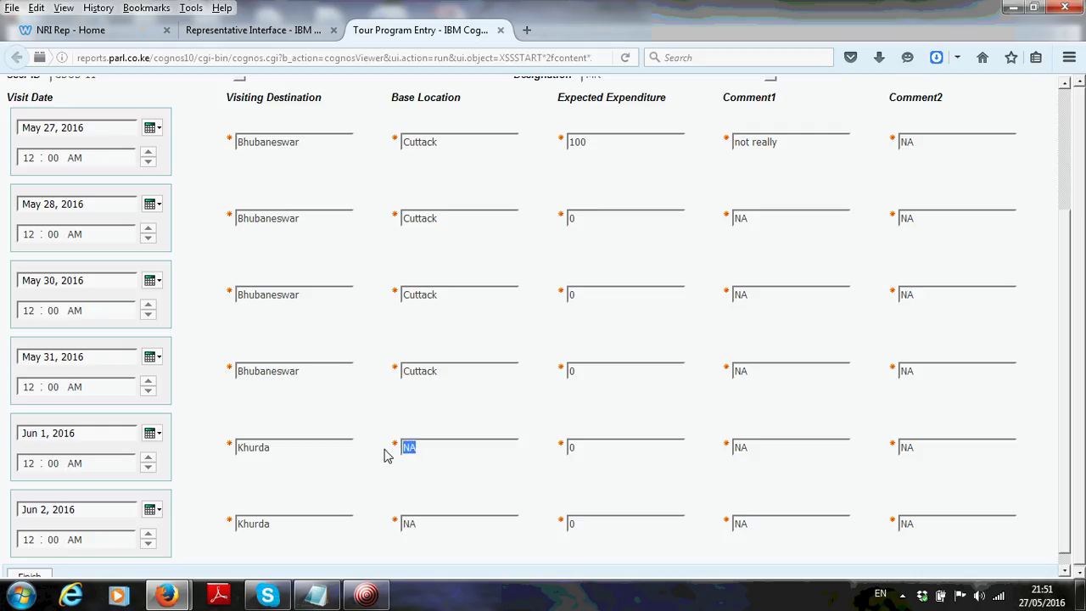
{"action": "key", "text": "ctrl+v"}
{"action": "double_click", "coordinate": [412, 524]}
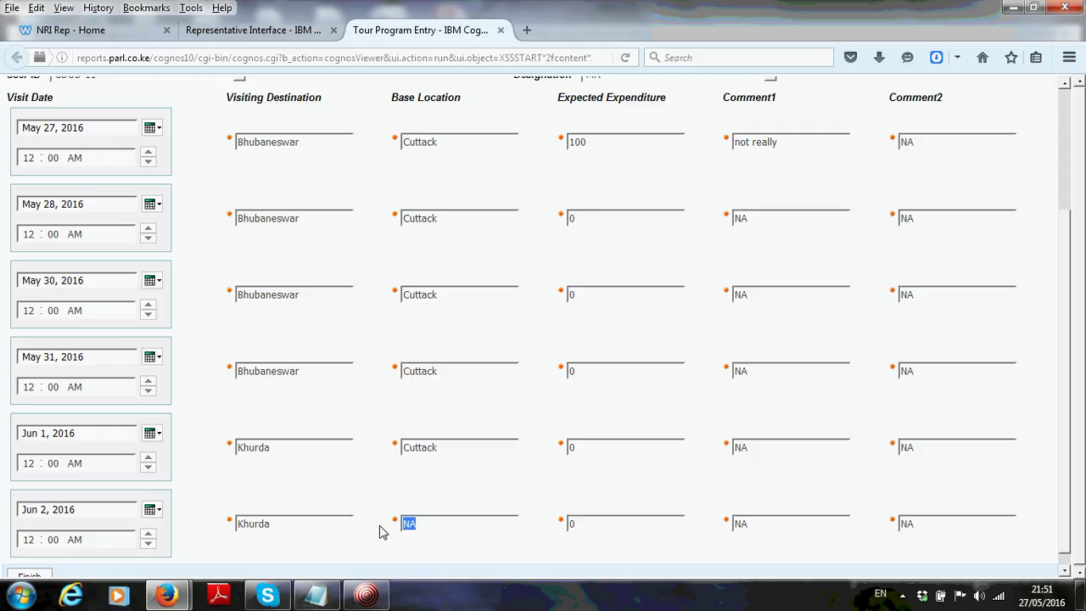
{"action": "key", "text": "ctrl+v"}
{"action": "scroll", "coordinate": [1064, 271], "scroll_direction": "down", "scroll_amount": 1}
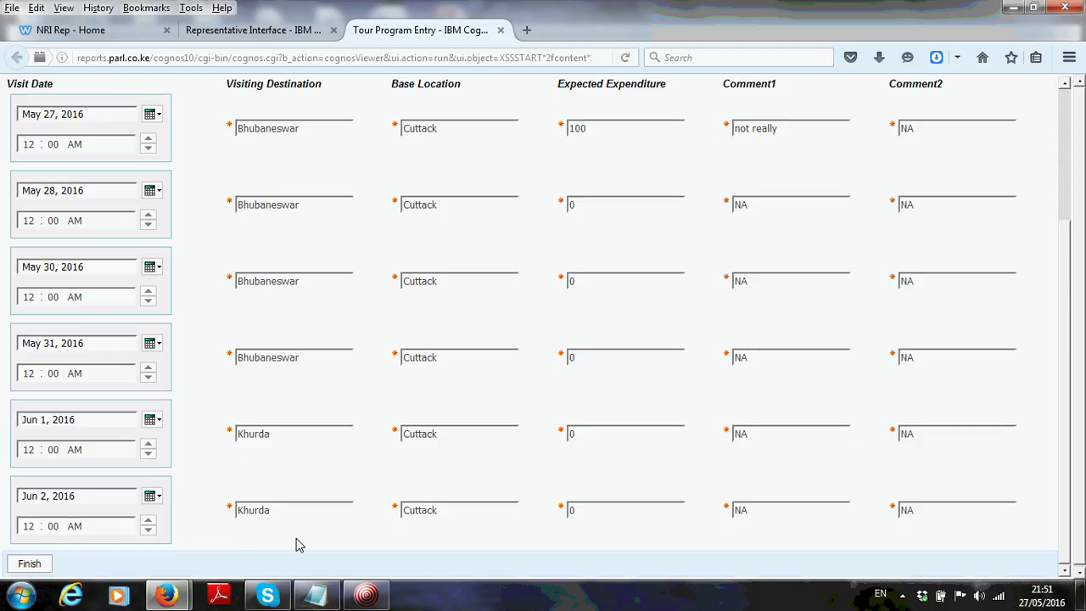
Submit the six tour entries with Finish, then start a Jun 3 entry and close it
{"action": "left_click", "coordinate": [28, 565]}
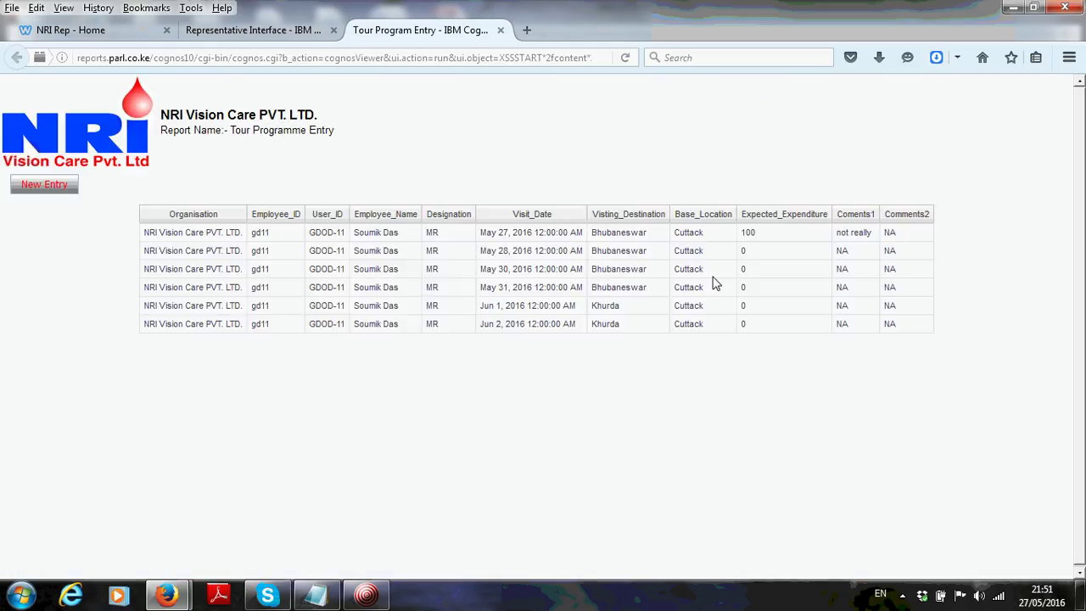
{"action": "left_click", "coordinate": [42, 184]}
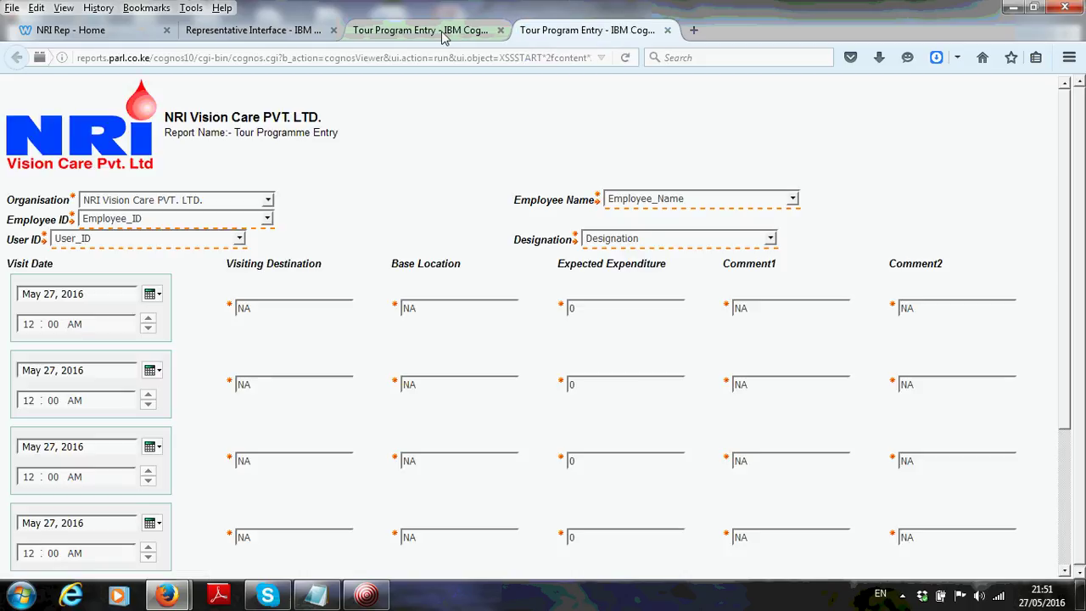
{"action": "left_click", "coordinate": [151, 294]}
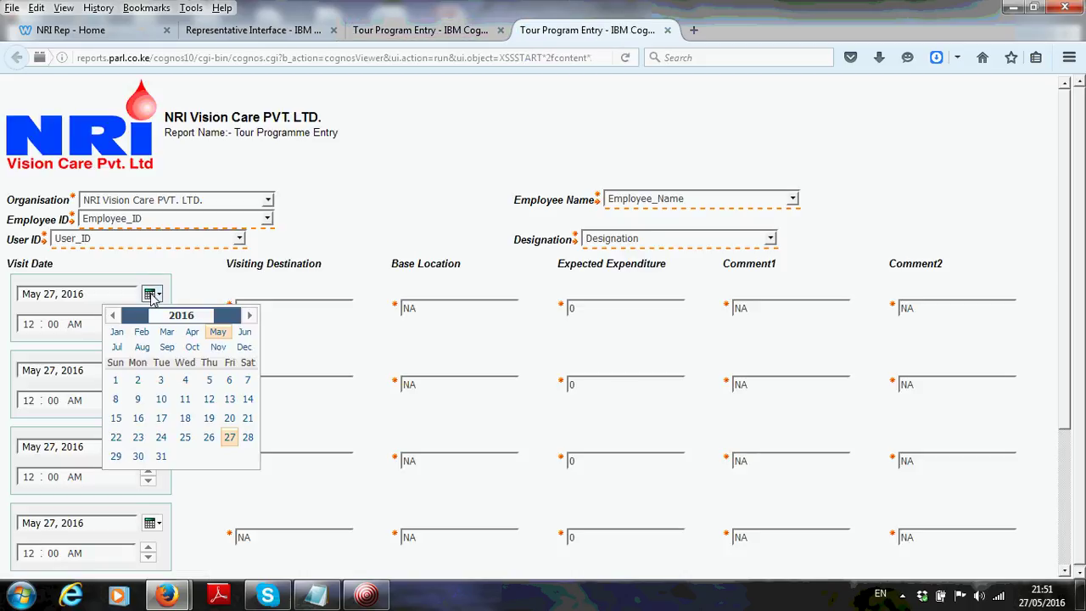
{"action": "left_click", "coordinate": [245, 332]}
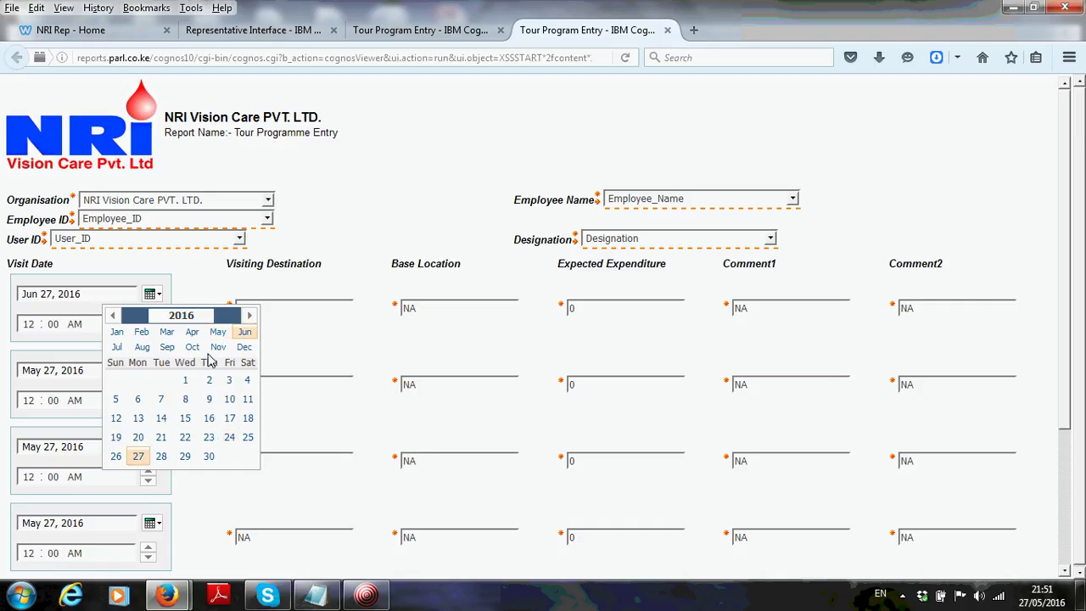
{"action": "left_click", "coordinate": [228, 381]}
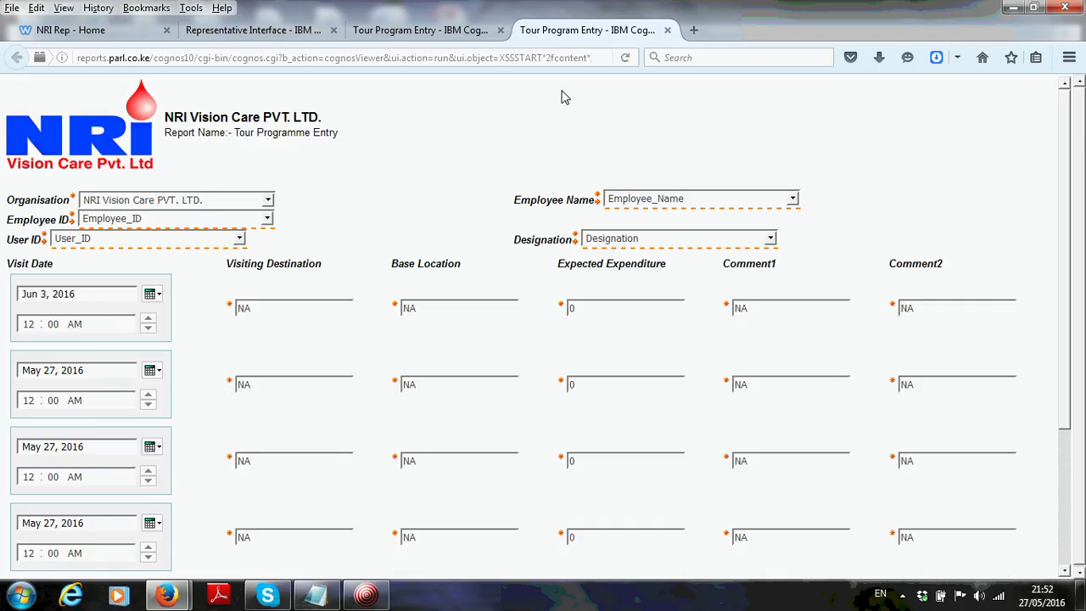
{"action": "left_click", "coordinate": [668, 31]}
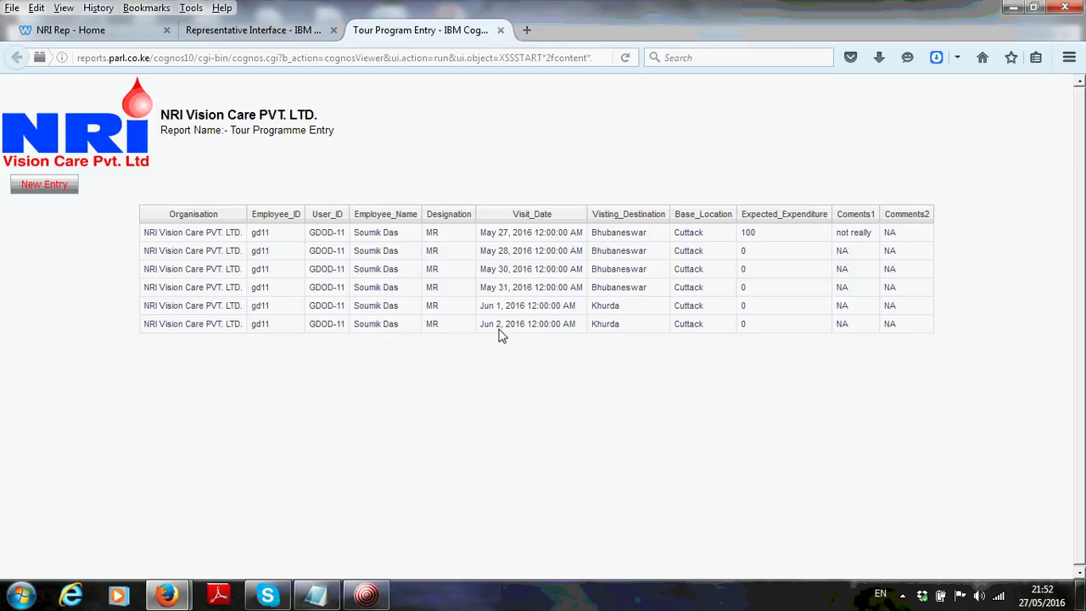
Open the Detailed Tour Programme report, filter it to May 2016, then close it
{"action": "left_click", "coordinate": [501, 30]}
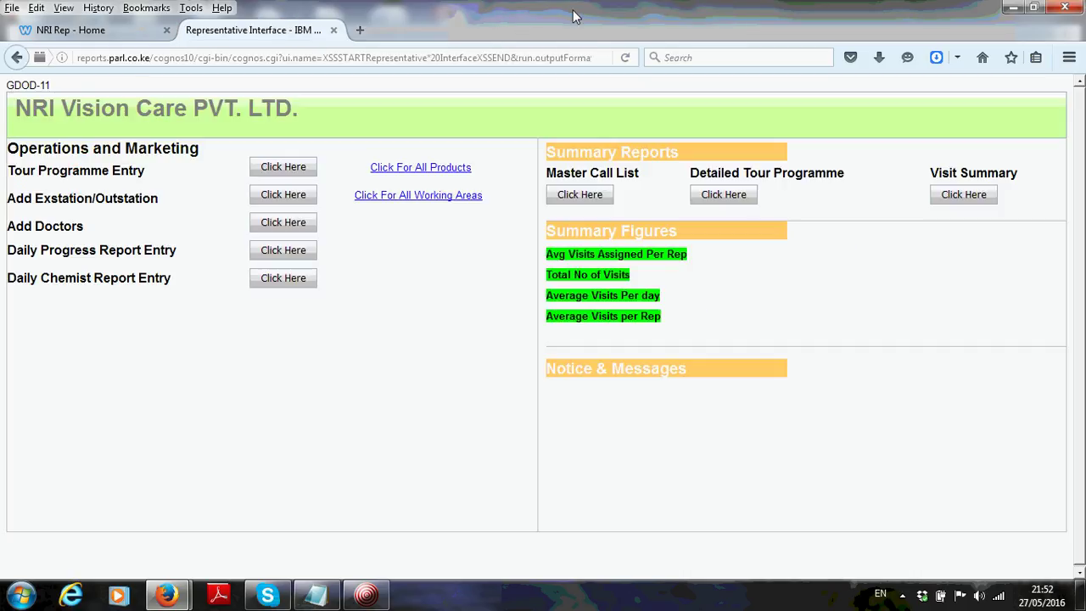
{"action": "left_click", "coordinate": [731, 197]}
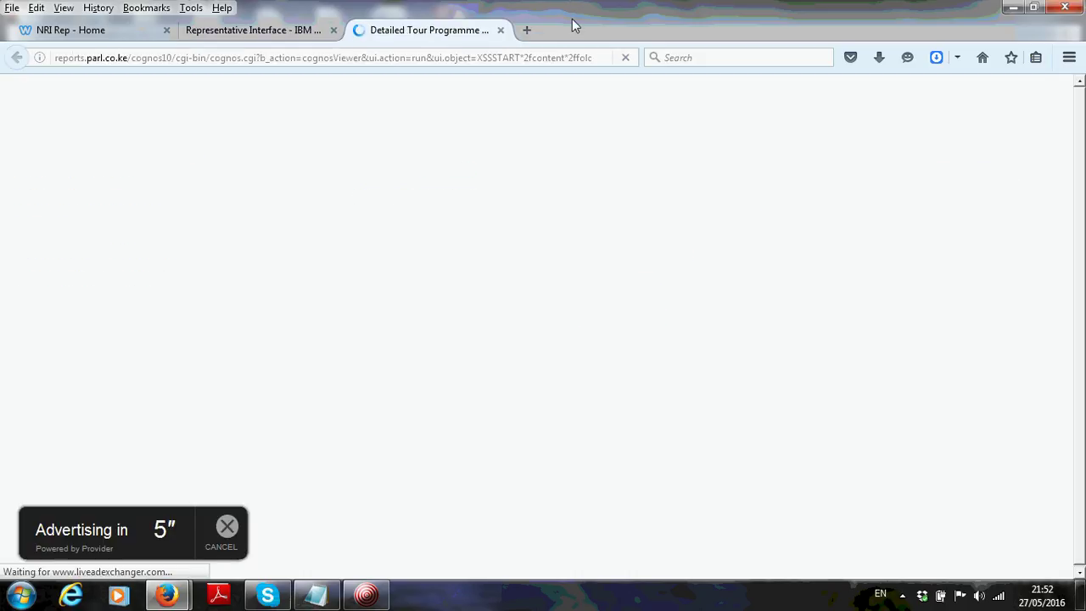
{"action": "left_click", "coordinate": [229, 546]}
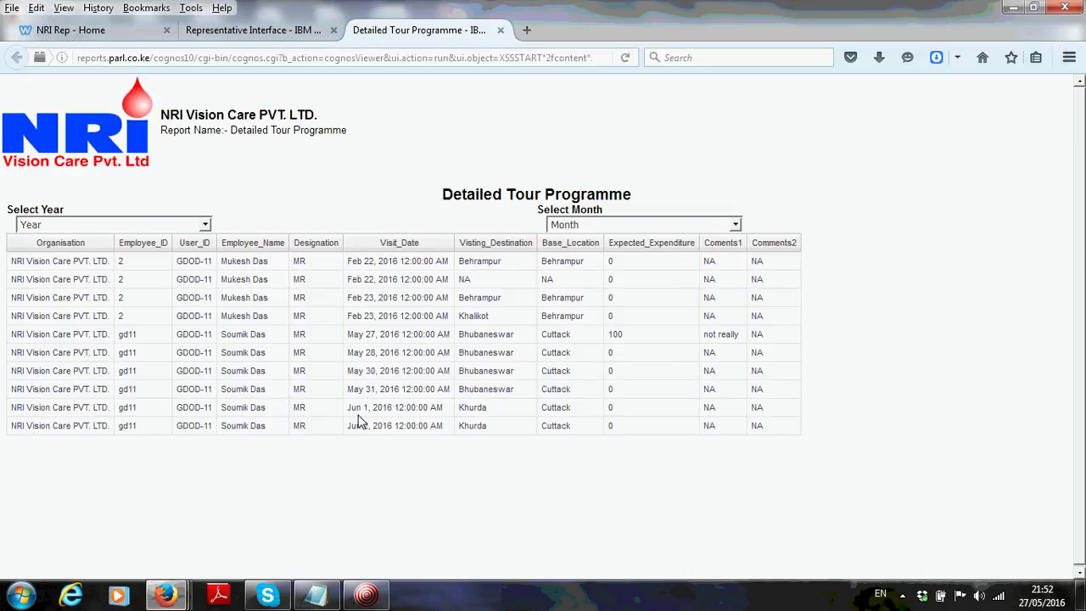
{"action": "left_click", "coordinate": [156, 225]}
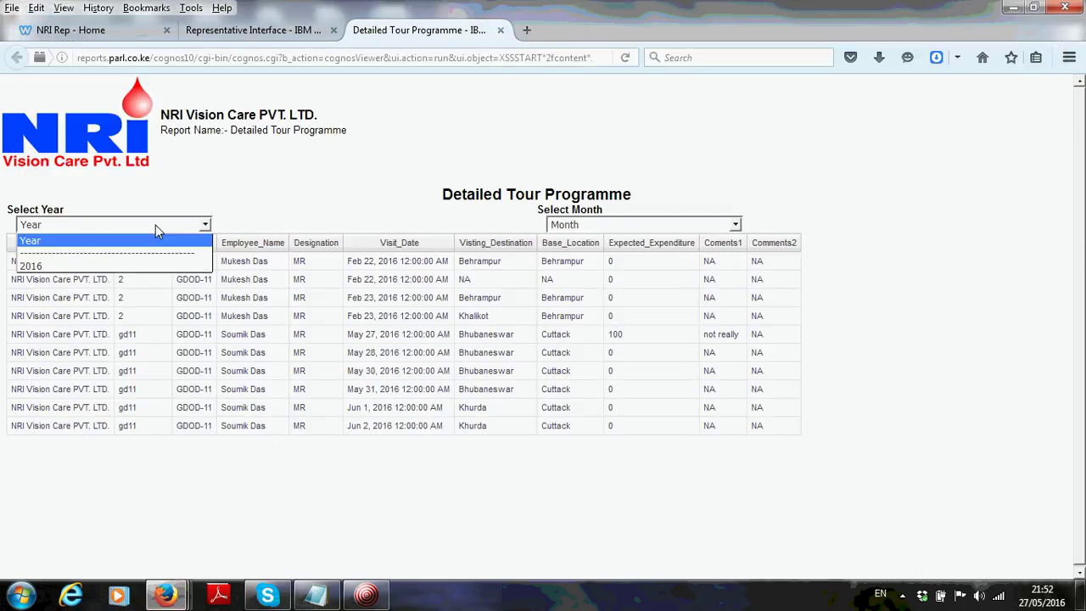
{"action": "left_click", "coordinate": [98, 265]}
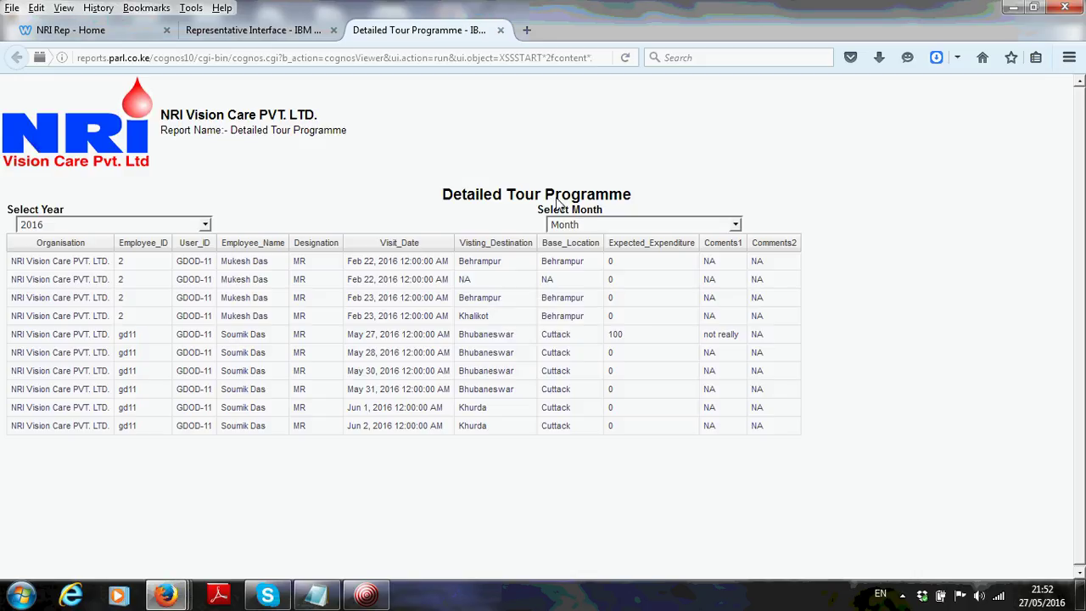
{"action": "left_click", "coordinate": [592, 227]}
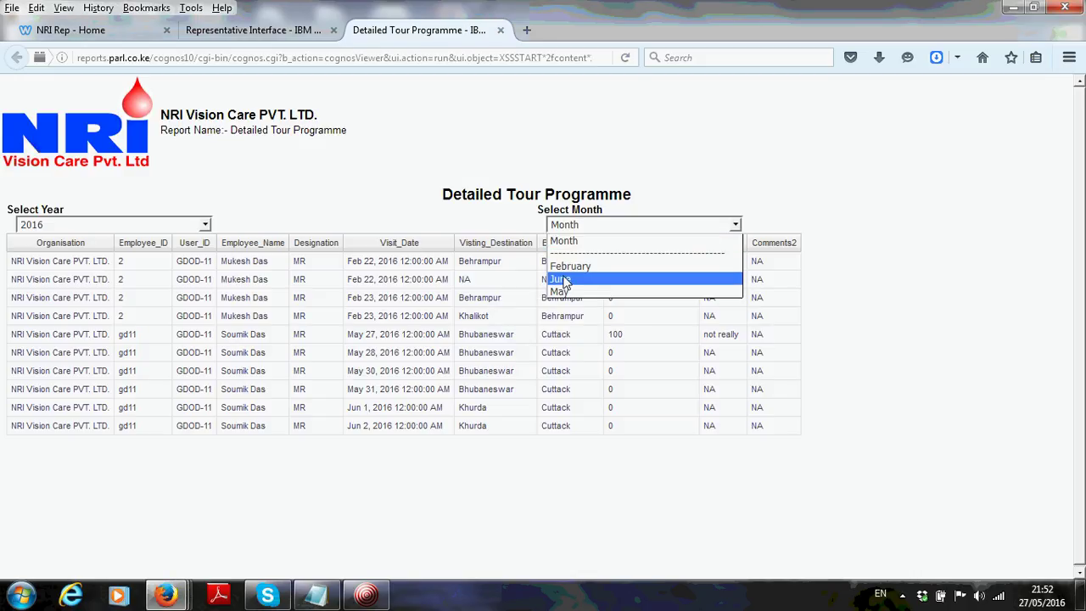
{"action": "left_click", "coordinate": [562, 291]}
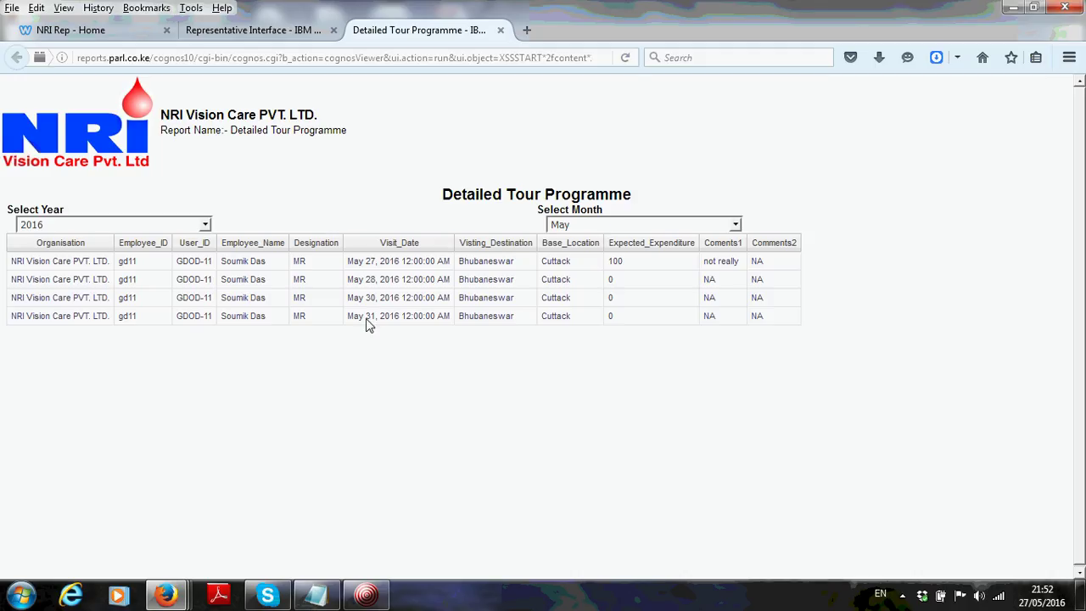
{"action": "left_click", "coordinate": [501, 31]}
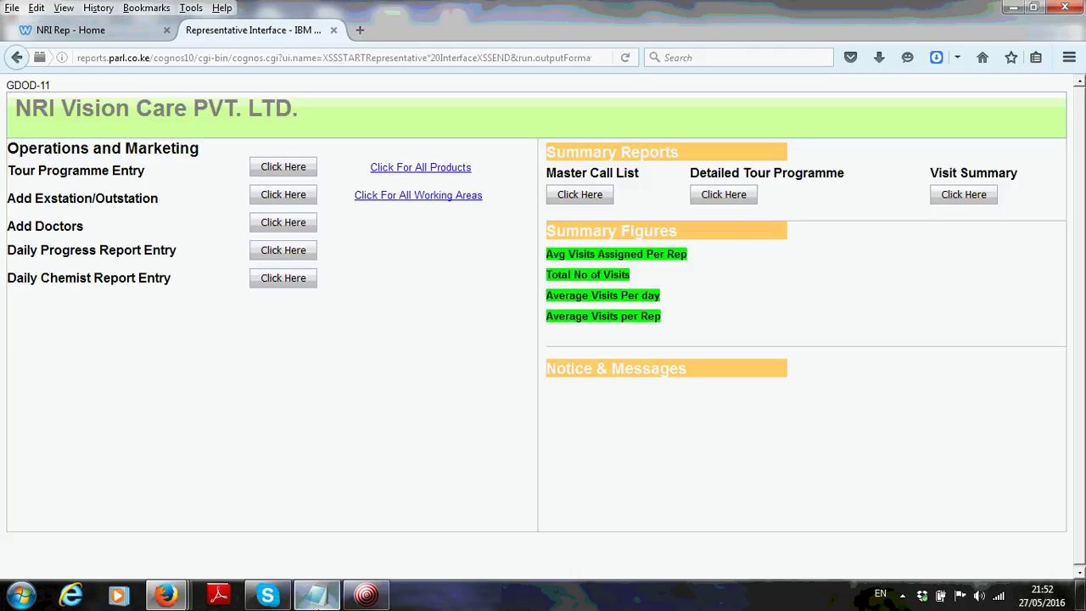
Add 'Done' after the Tour Programme line, capitalise 'Done' for Add Doctors, and minimise Notepad
{"action": "left_click", "coordinate": [316, 594]}
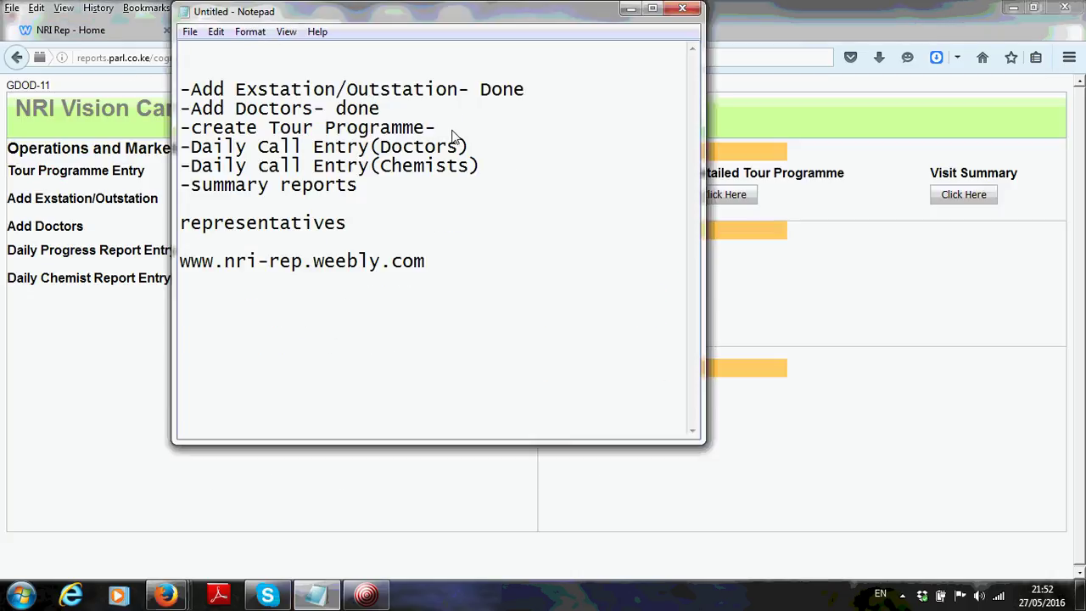
{"action": "type", "text": "Done"}
{"action": "left_click", "coordinate": [347, 111]}
{"action": "key", "text": "BackSpace"}
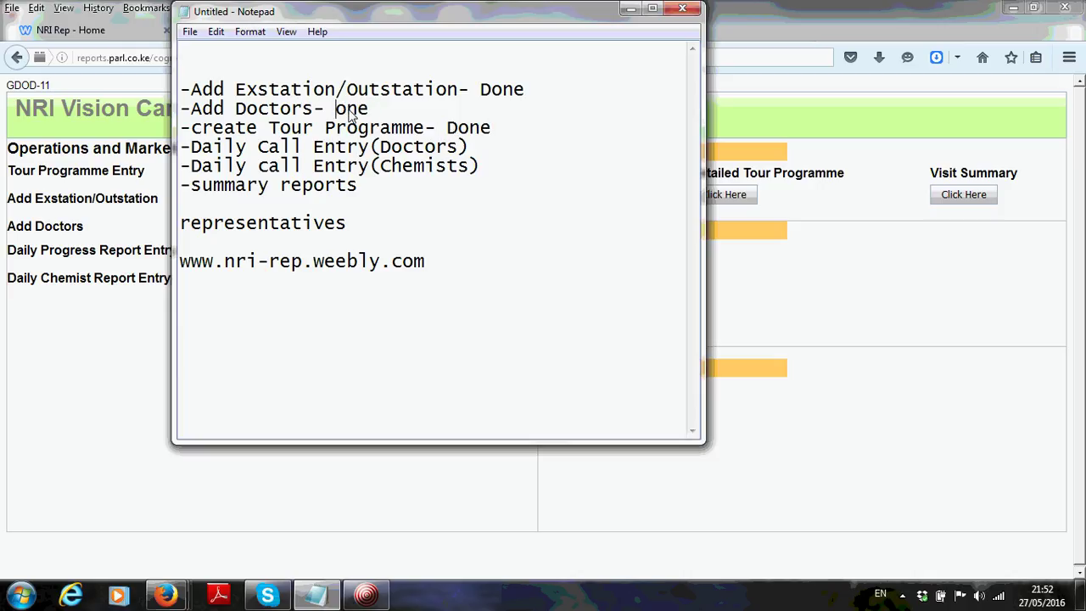
{"action": "type", "text": "d"}
{"action": "key", "text": "BackSpace"}
{"action": "type", "text": "D"}
{"action": "left_click", "coordinate": [488, 150]}
{"action": "left_click", "coordinate": [630, 10]}
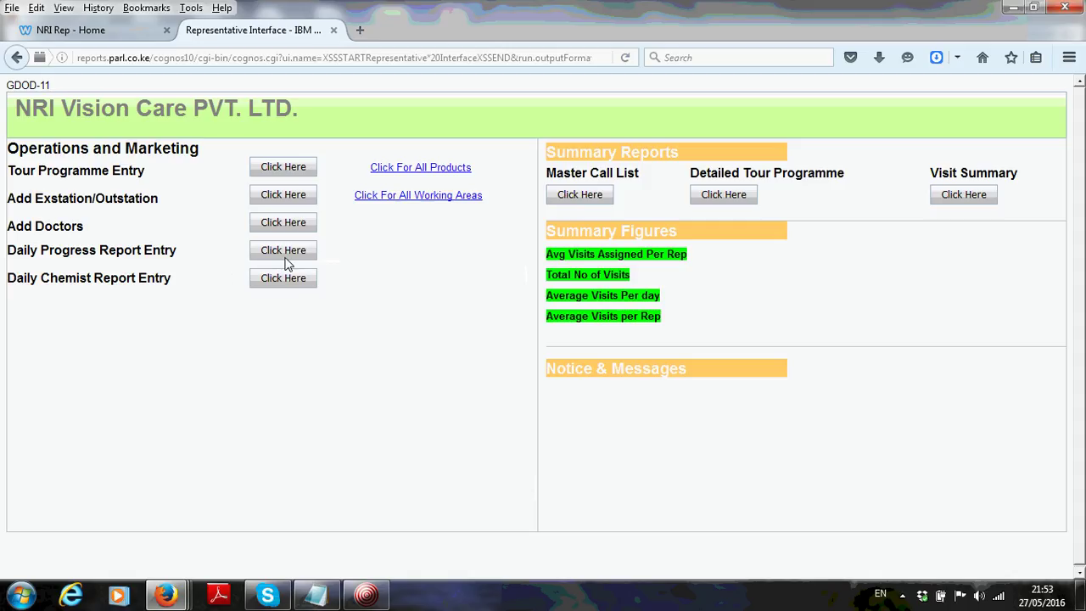
Open the Daily Progress Report Entry form, dated May 27, 2016, from its Click Here button
{"action": "left_click", "coordinate": [281, 255]}
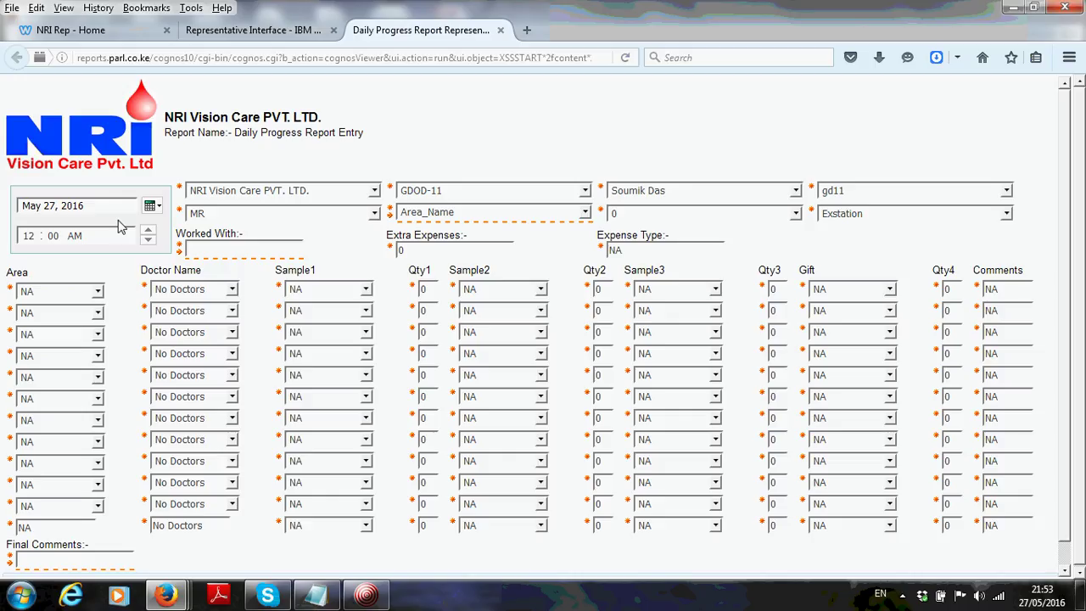
Try Bhubaneswar and Khurda in the Area_Name list, then settle on Cuttack
{"action": "left_click", "coordinate": [535, 218]}
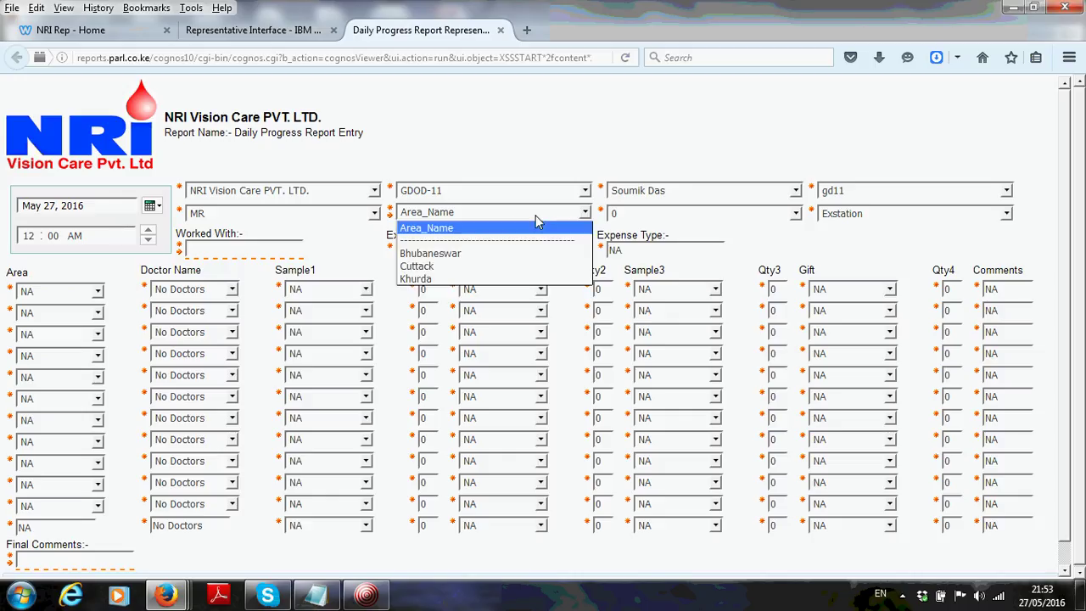
{"action": "left_click", "coordinate": [462, 253]}
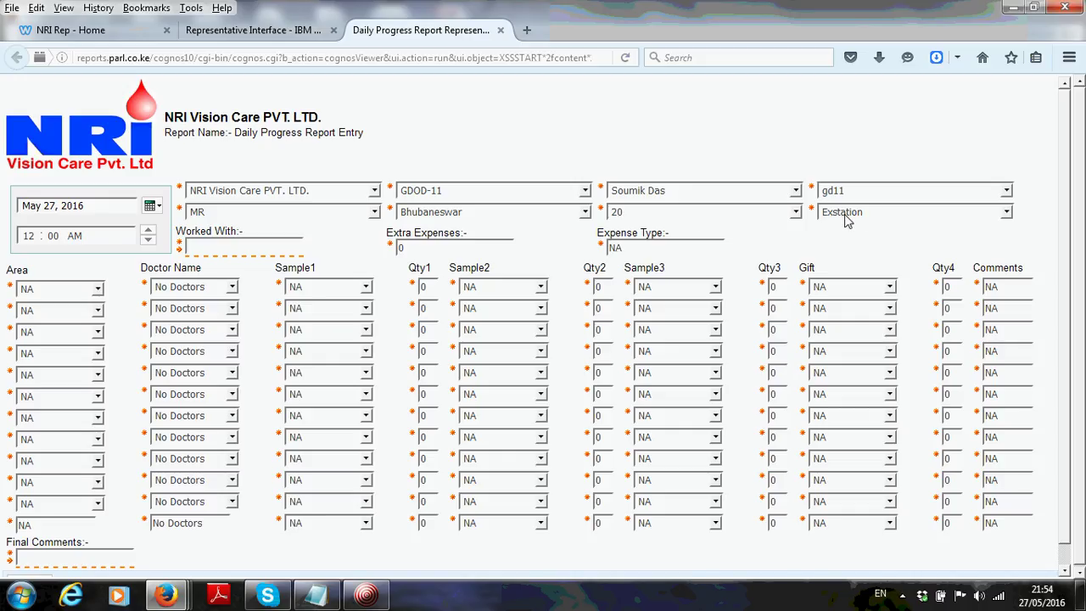
{"action": "left_click", "coordinate": [451, 212]}
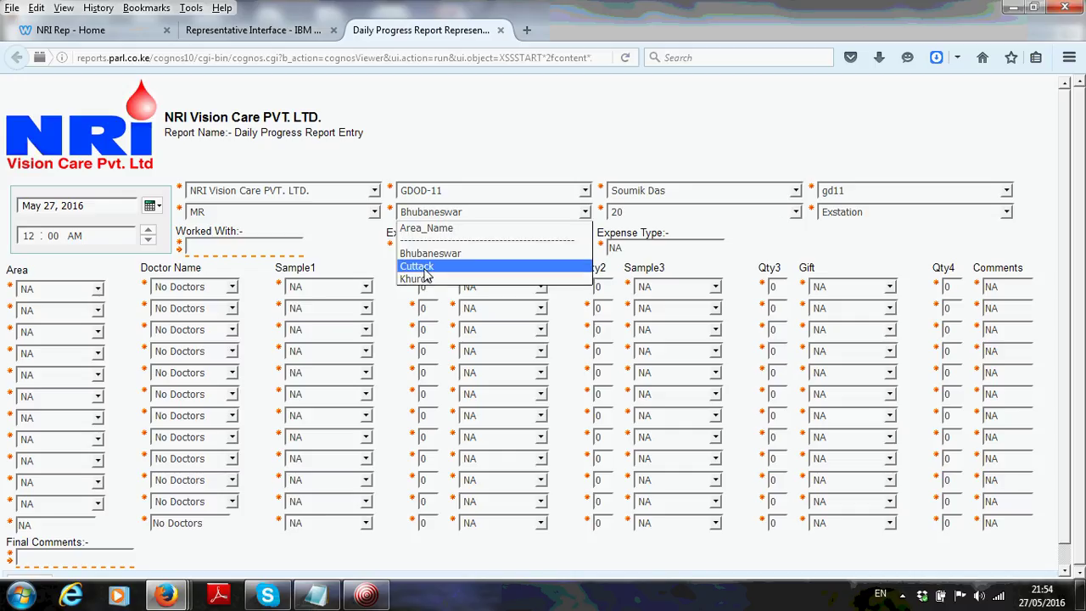
{"action": "left_click", "coordinate": [418, 279]}
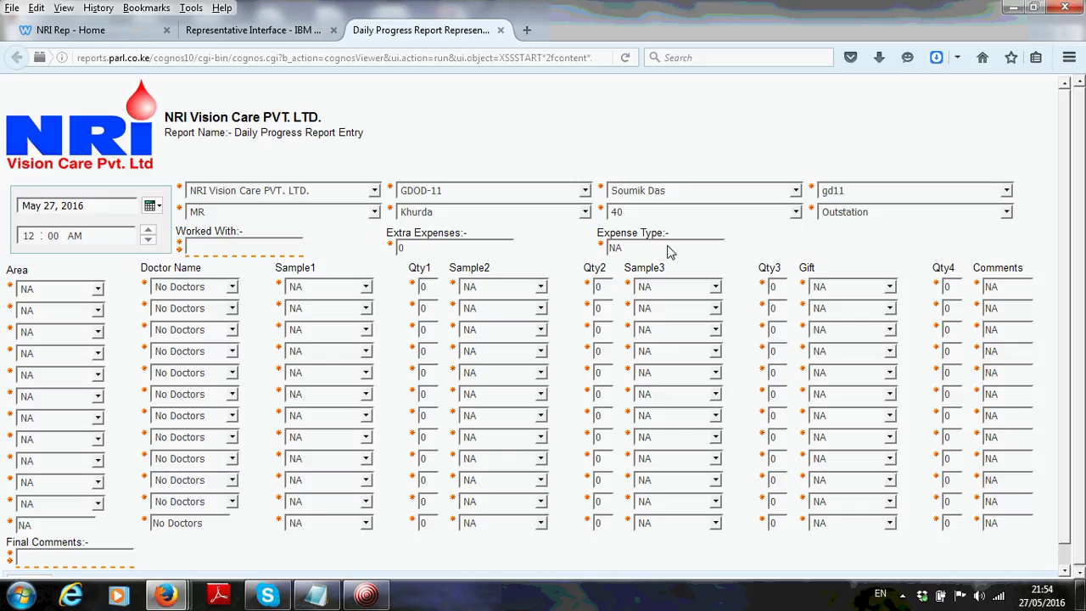
{"action": "left_click", "coordinate": [519, 218]}
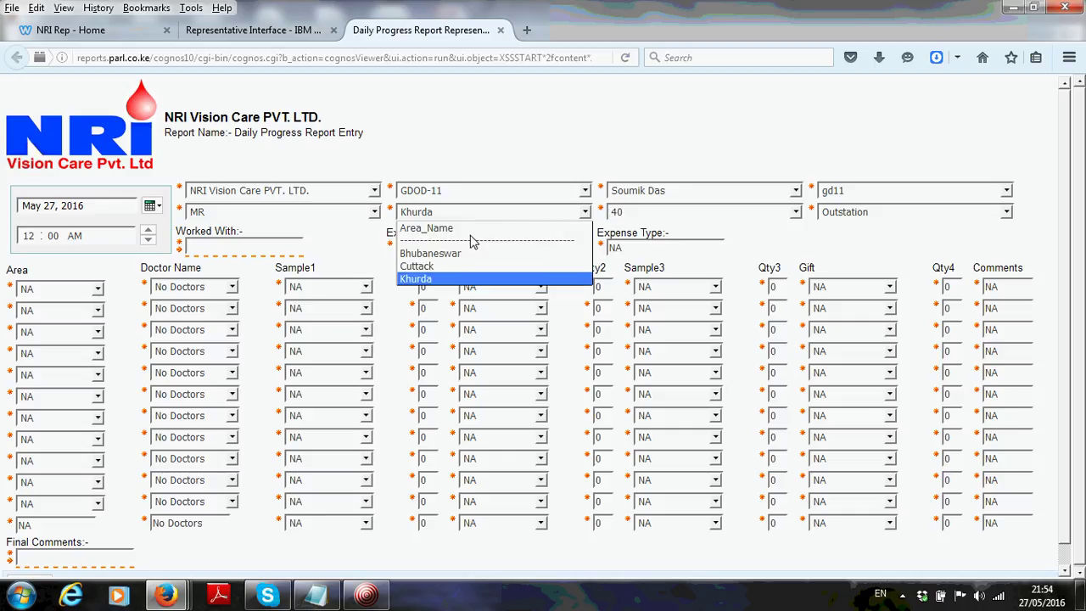
{"action": "left_click", "coordinate": [432, 268]}
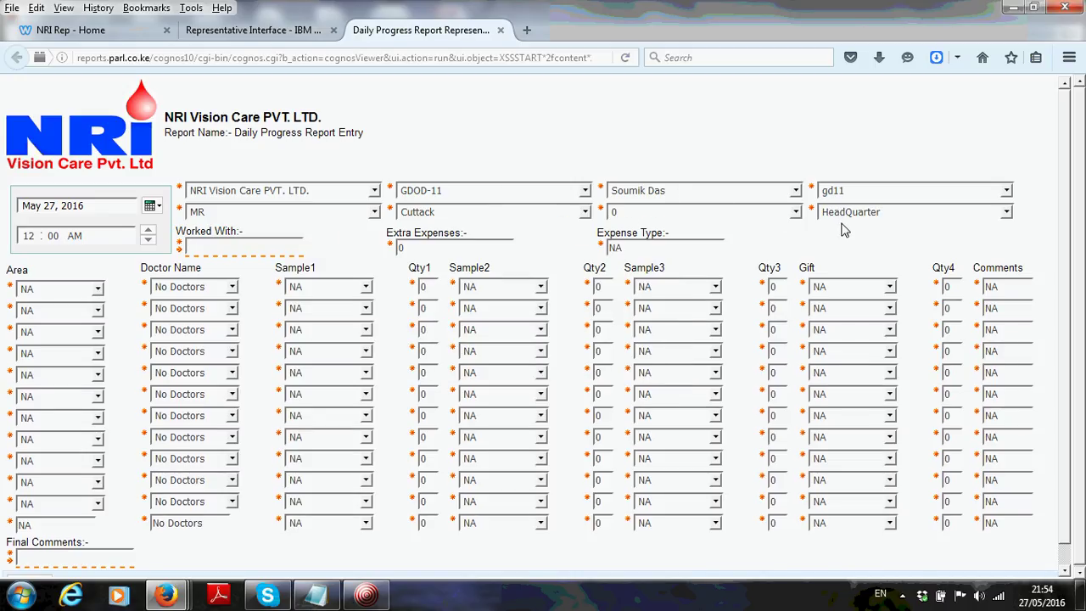
Enter both colleagues' names joined by '+' in Worked With, and clear Extra Expenses' 0
{"action": "left_click", "coordinate": [261, 249]}
{"action": "type", "text": "A ada"}
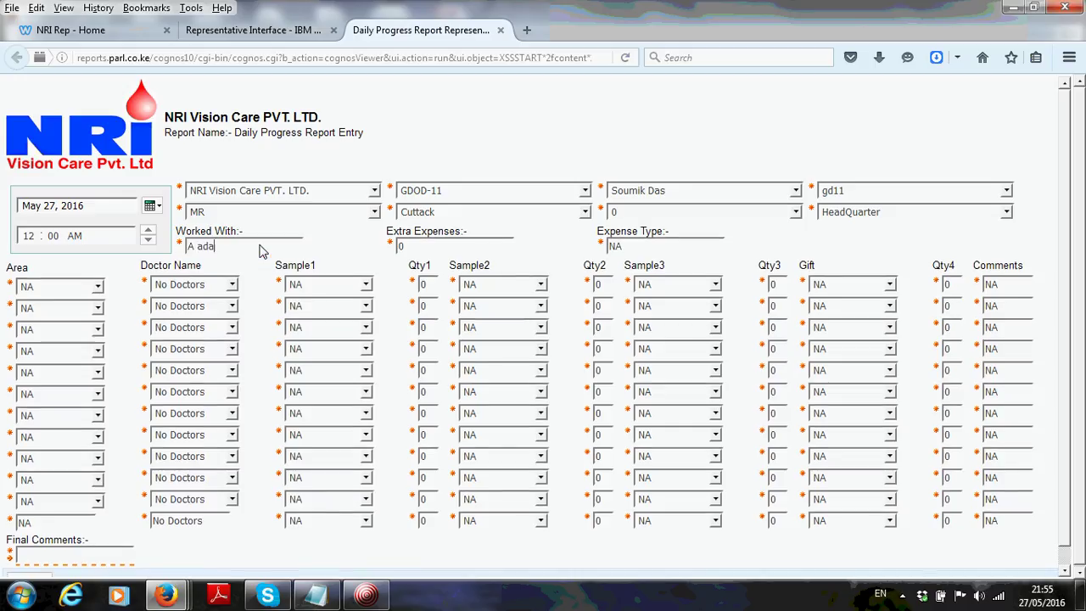
{"action": "key", "text": "BackSpace"}
{"action": "key", "text": "BackSpace"}
{"action": "key", "text": "BackSpace"}
{"action": "type", "text": "das"}
{"action": "key", "text": "BackSpace"}
{"action": "key", "text": "BackSpace"}
{"action": "key", "text": "BackSpace"}
{"action": "key", "text": "BackSpace"}
{"action": "key", "text": "BackSpace"}
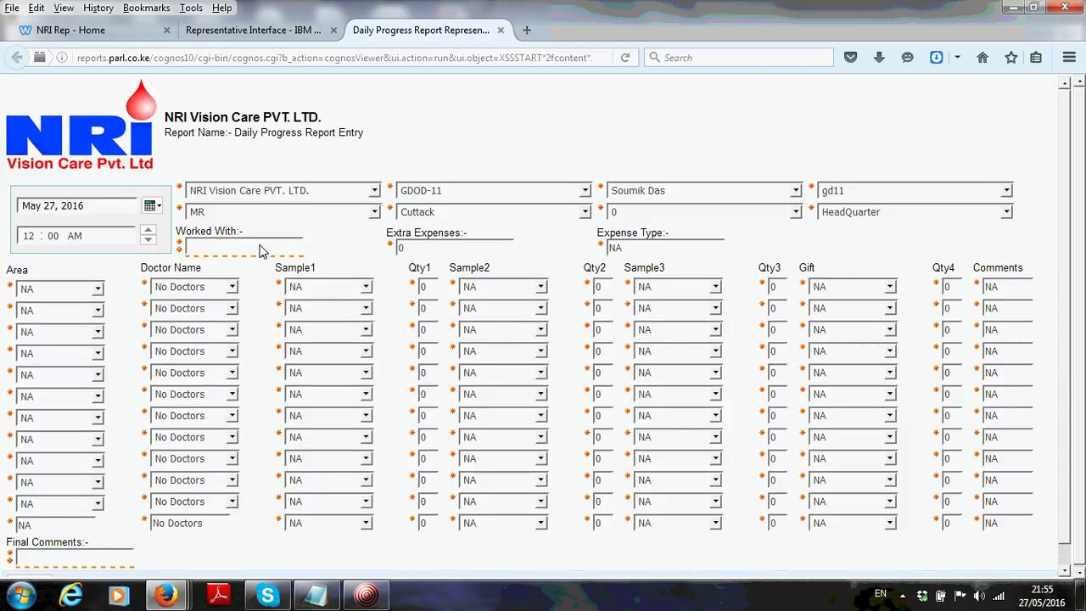
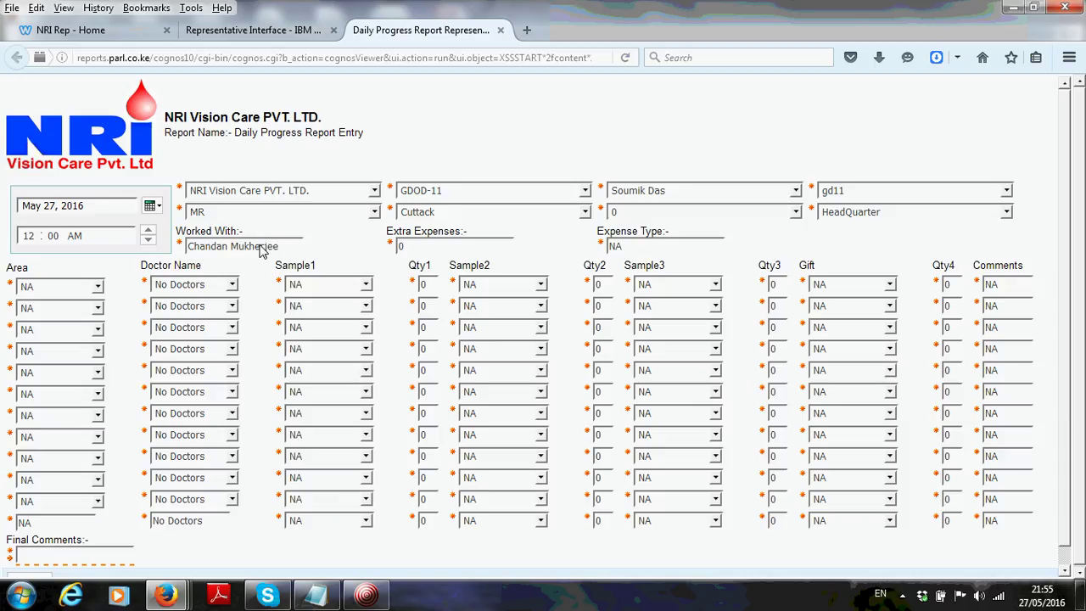
{"action": "type", "text": "+A Das"}
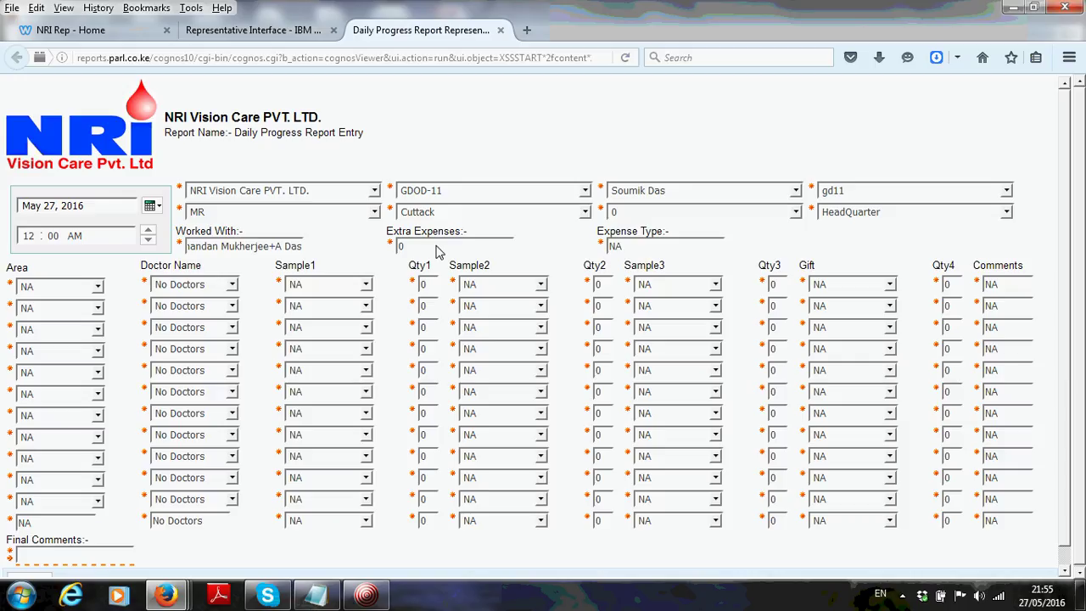
{"action": "key", "text": "BackSpace"}
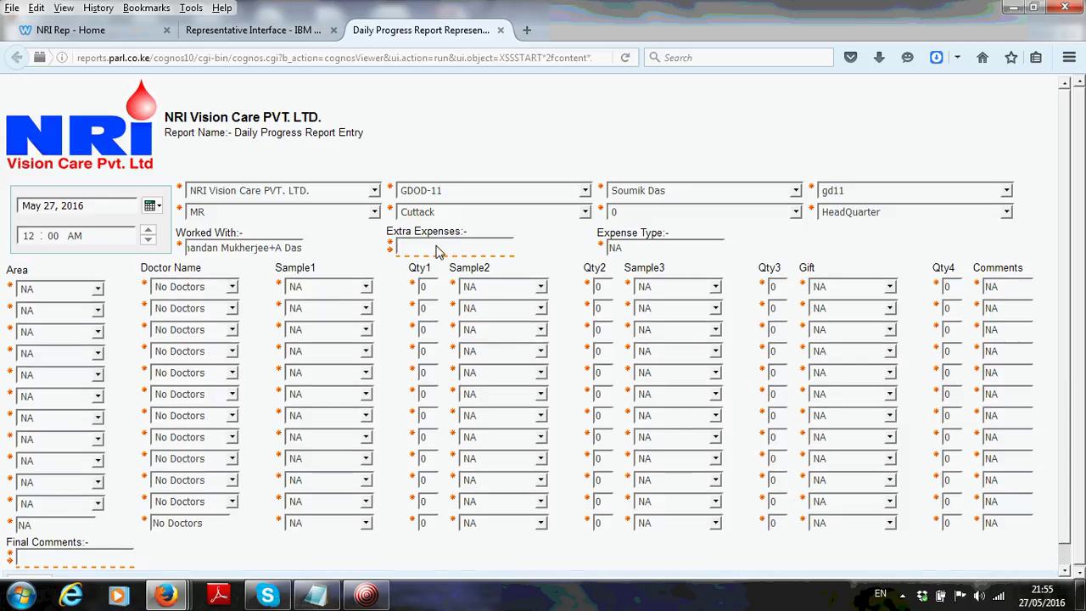
Enter 500 as Extra Expenses and 'Bus allowance' as the Expense Type
{"action": "type", "text": "00"}
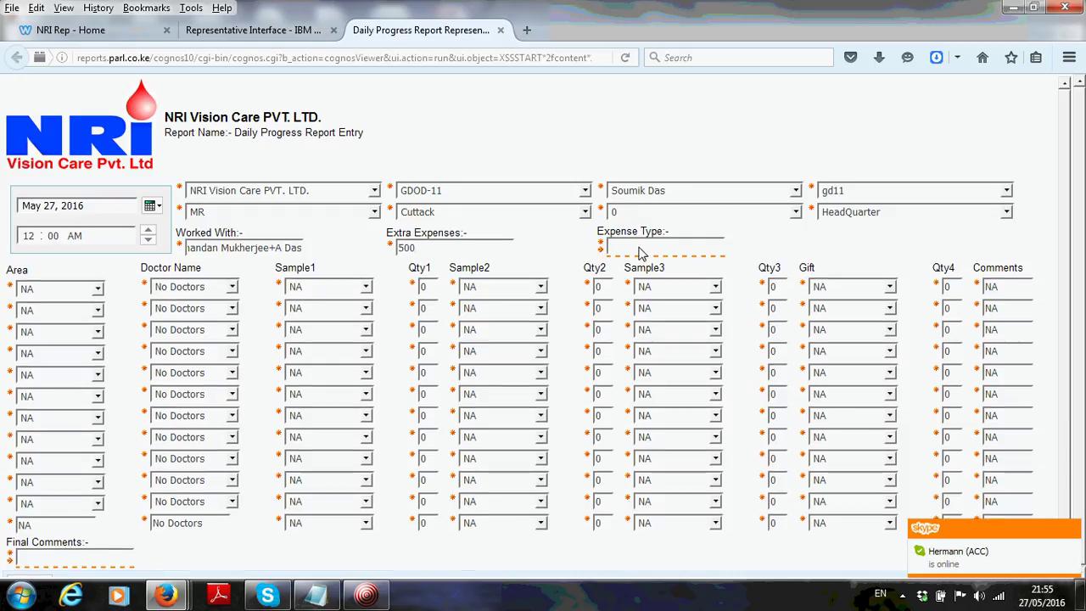
{"action": "type", "text": "Bus"}
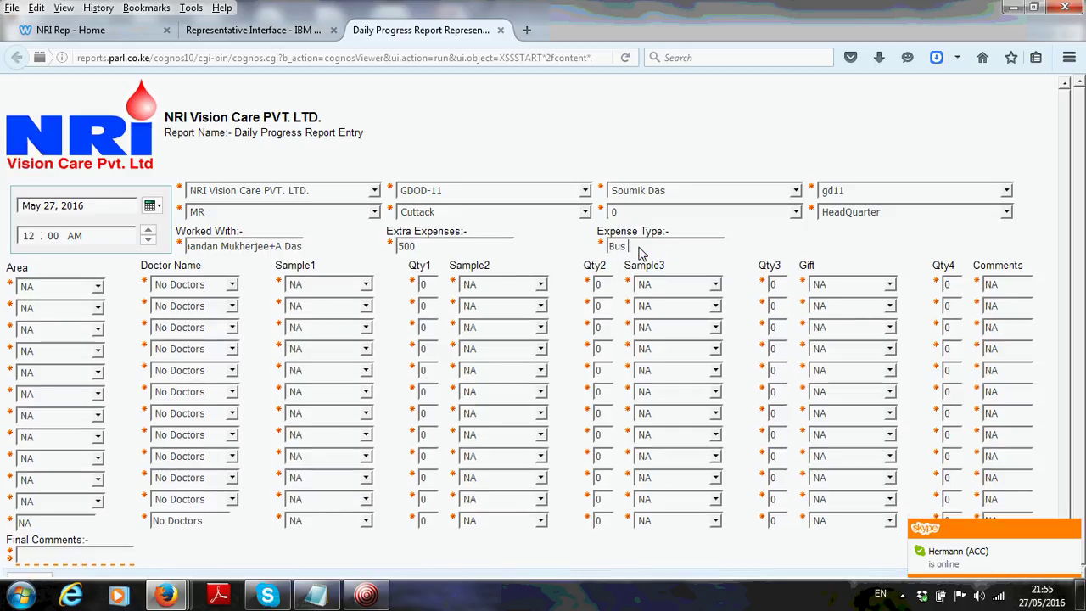
{"action": "type", "text": " allowance"}
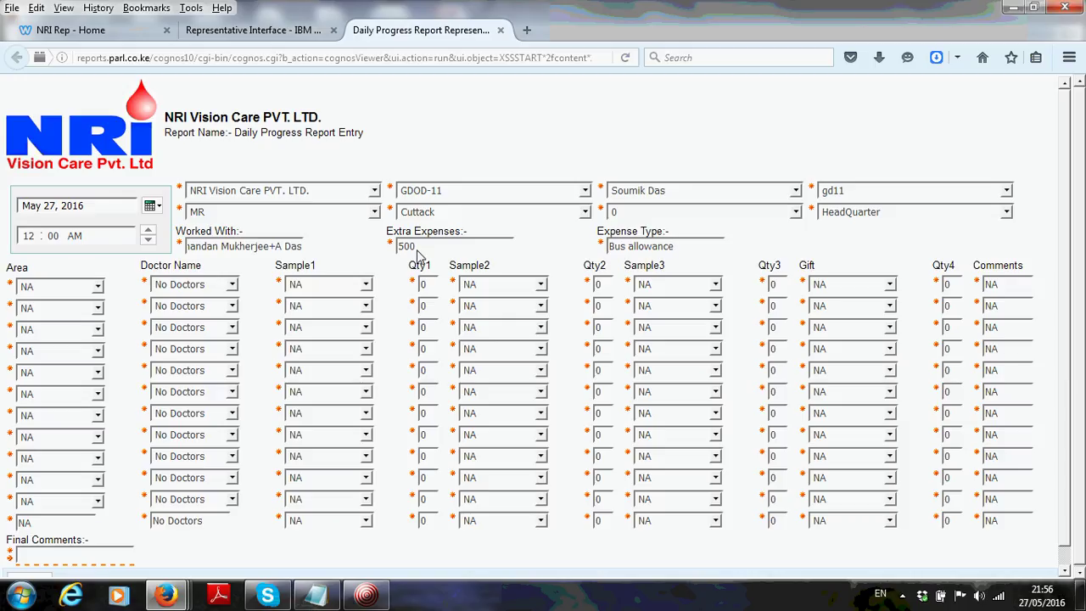
{"action": "scroll", "coordinate": [868, 312], "scroll_direction": "down", "scroll_amount": 1}
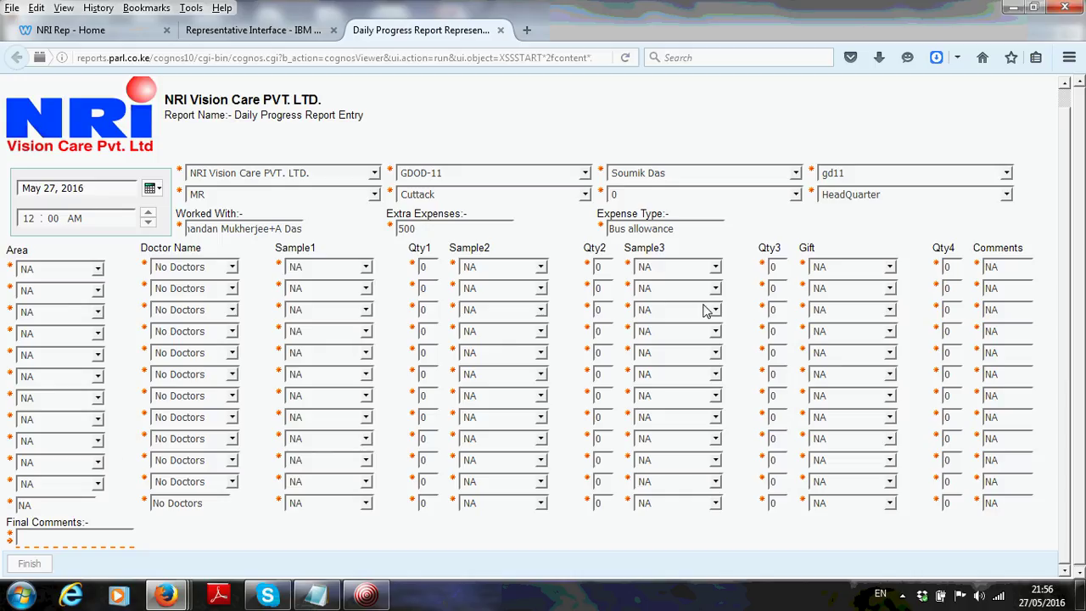
Fill the first visit row with Bhubaneswar, Doctor A, Allerfast Tablet and quantity 50
{"action": "left_click", "coordinate": [49, 270]}
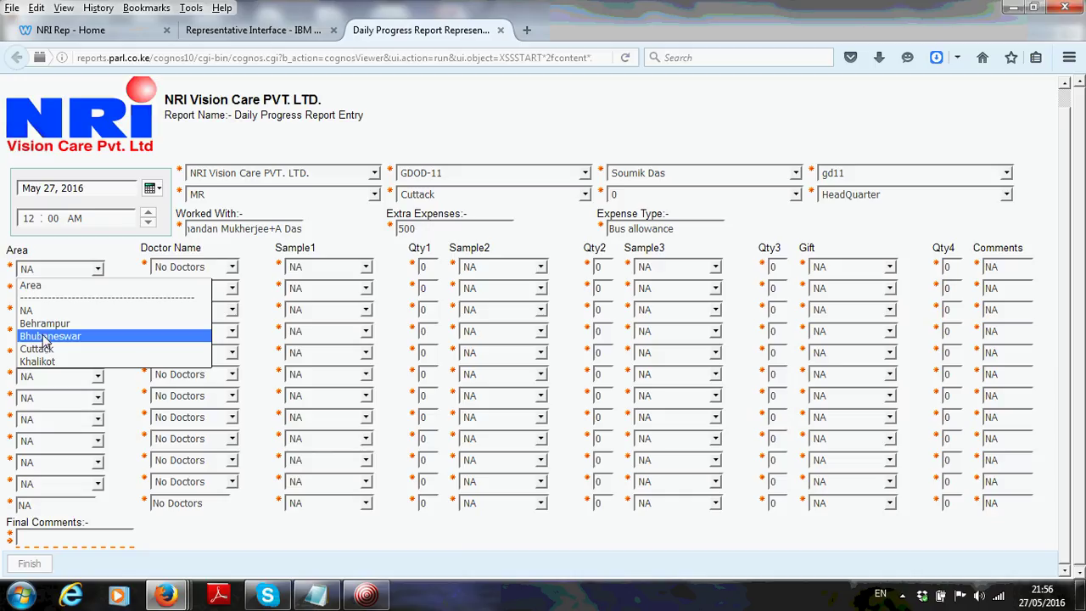
{"action": "left_click", "coordinate": [45, 337]}
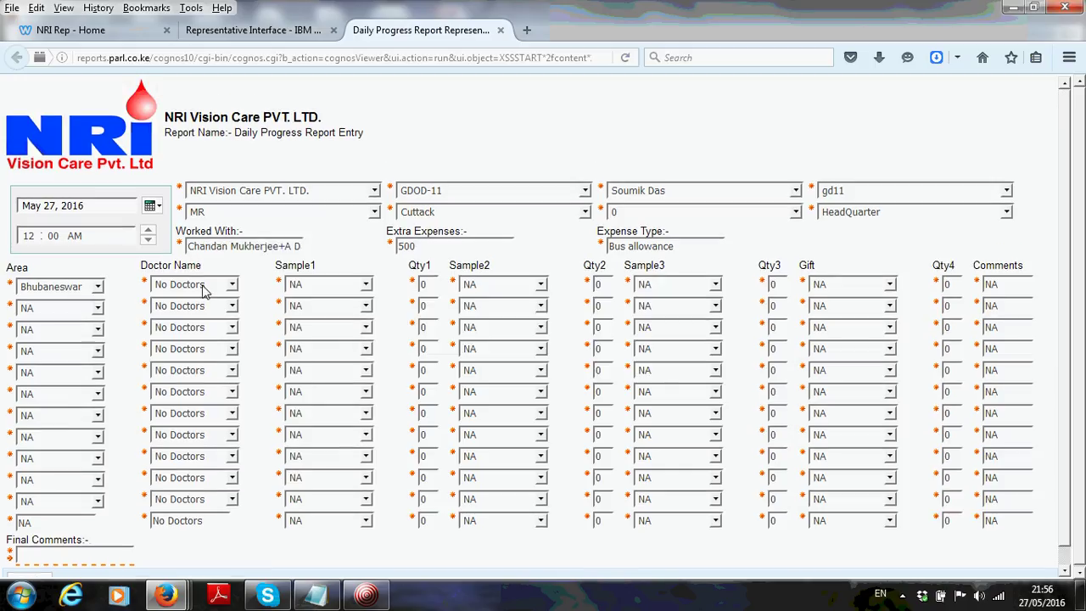
{"action": "left_click", "coordinate": [204, 287]}
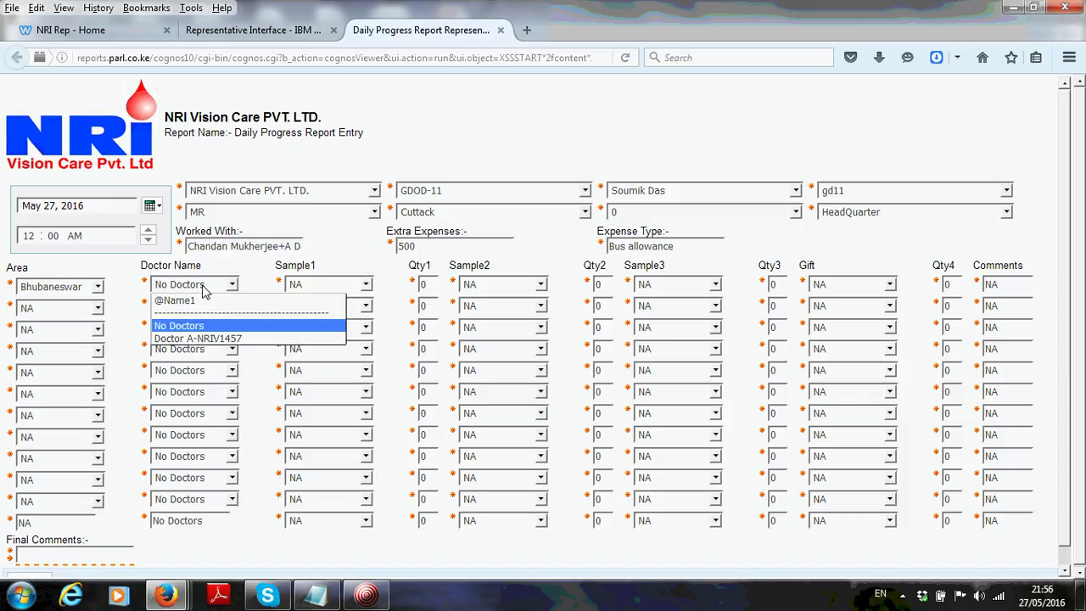
{"action": "left_click", "coordinate": [199, 342]}
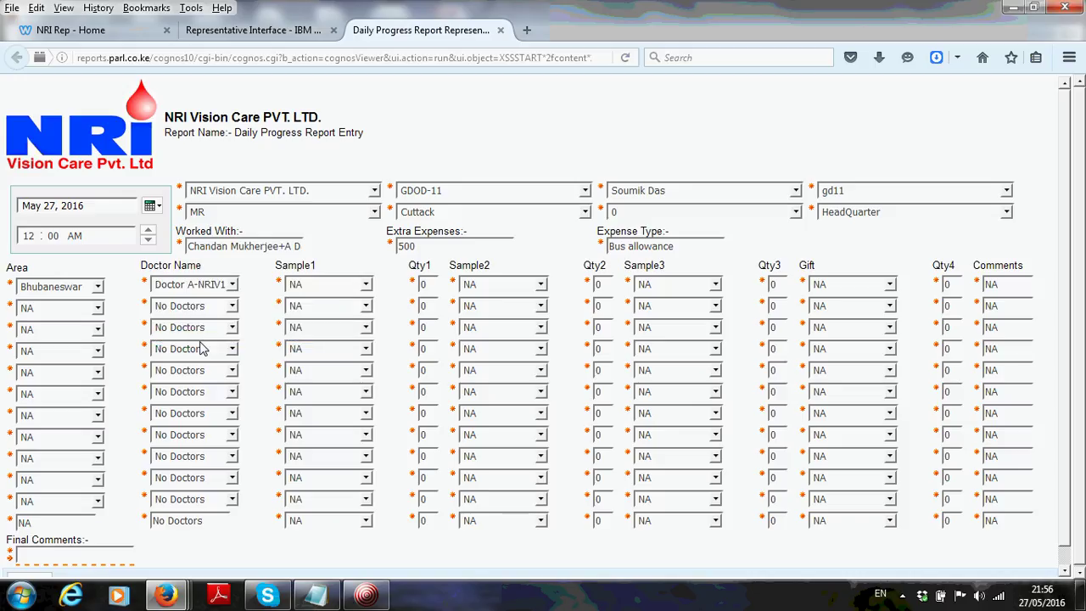
{"action": "left_click", "coordinate": [311, 289]}
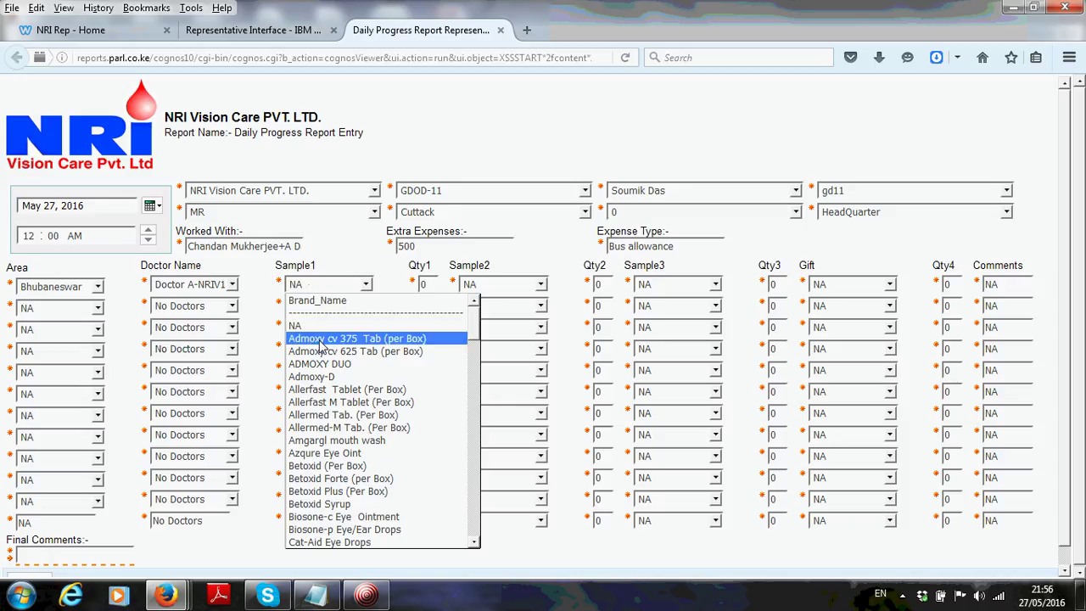
{"action": "left_click", "coordinate": [308, 389]}
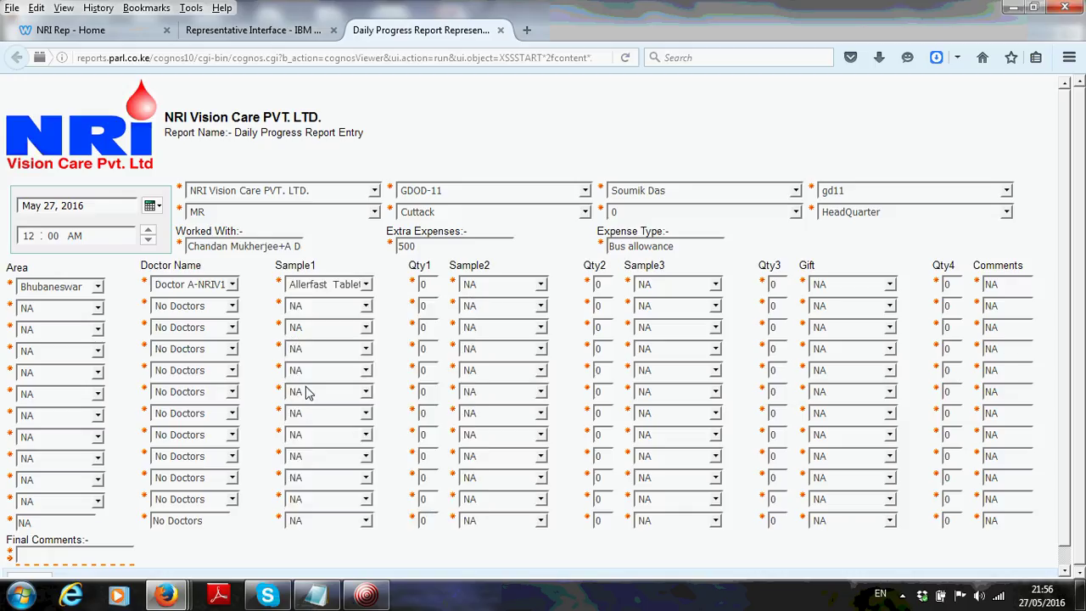
{"action": "double_click", "coordinate": [431, 288]}
{"action": "type", "text": "5"}
Leave the first row's Sample2 empty and its gift as NA, then check its comments
{"action": "left_click", "coordinate": [513, 291]}
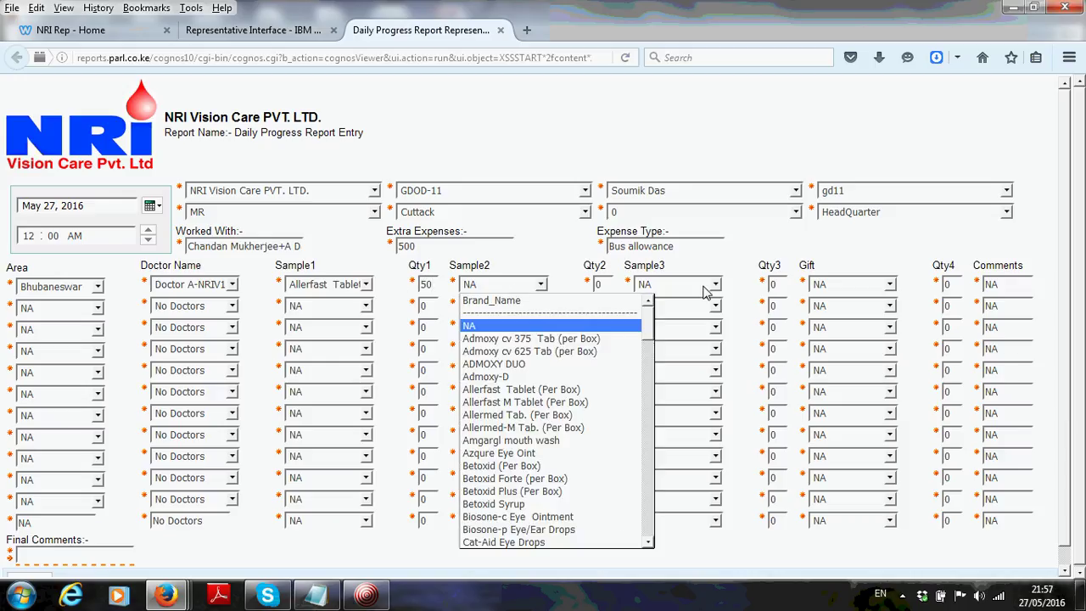
{"action": "left_click", "coordinate": [773, 245]}
{"action": "left_click", "coordinate": [823, 283]}
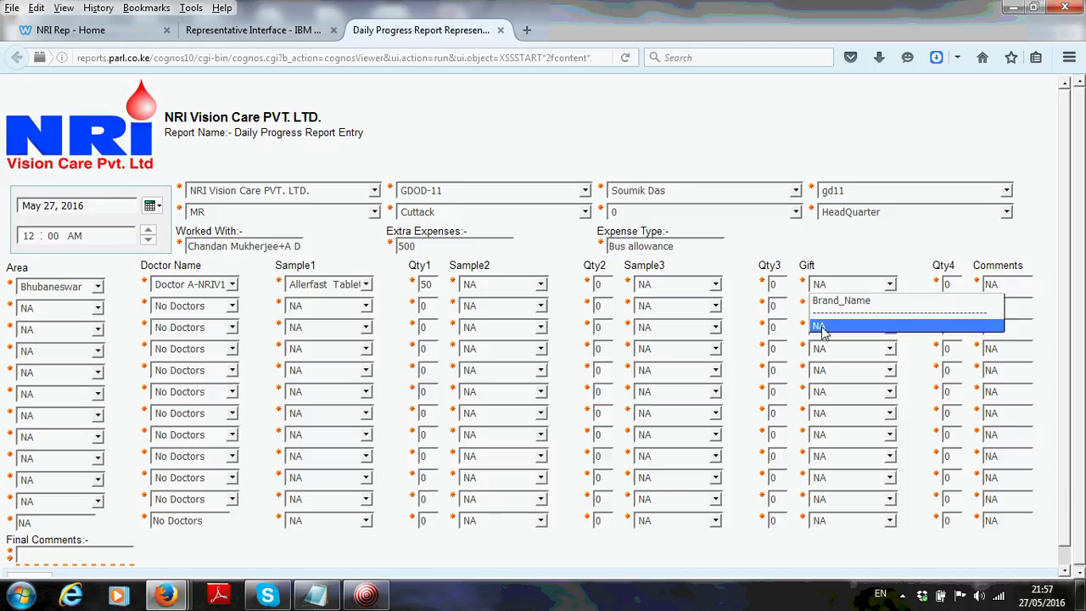
{"action": "left_click", "coordinate": [813, 242]}
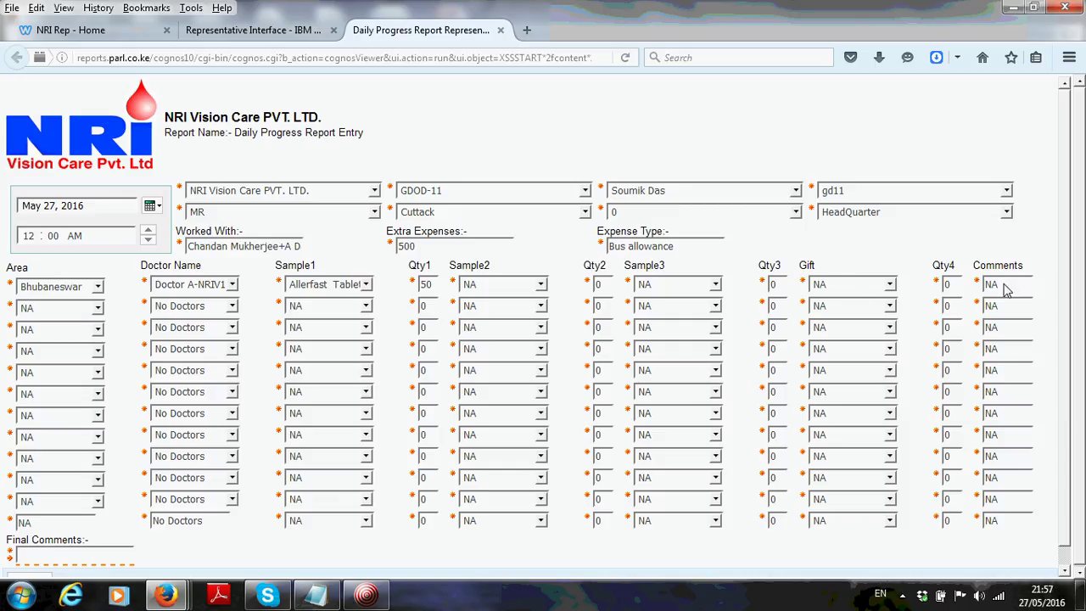
{"action": "left_click", "coordinate": [993, 292]}
{"action": "scroll", "coordinate": [1066, 278], "scroll_direction": "down", "scroll_amount": 1}
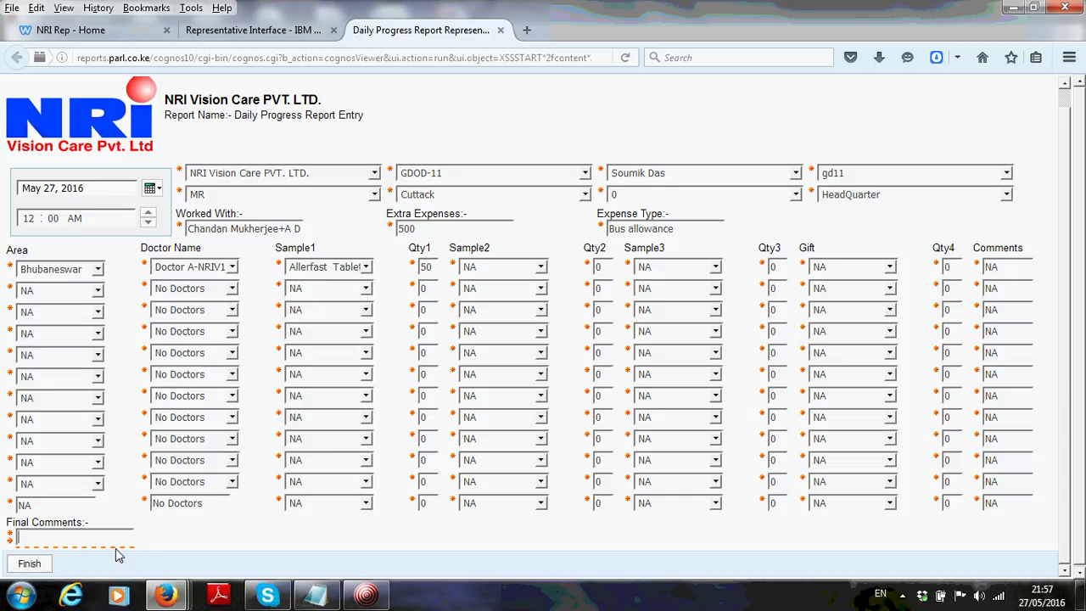
Submit the Daily Progress Report with final comment 'no commets' and continue to chemist reporting
{"action": "type", "text": "no commets"}
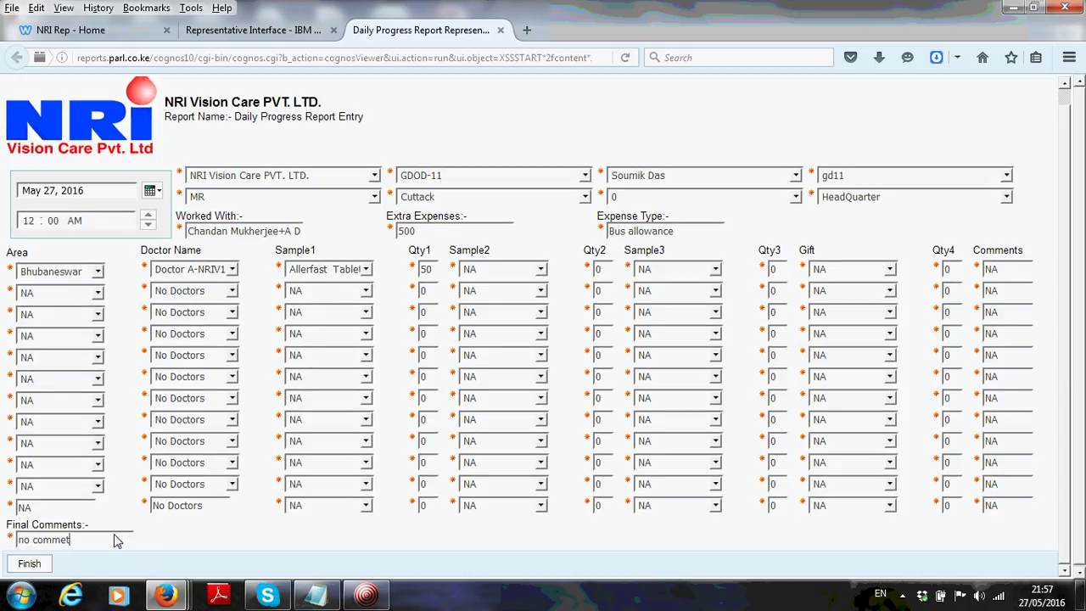
{"action": "left_click", "coordinate": [31, 566]}
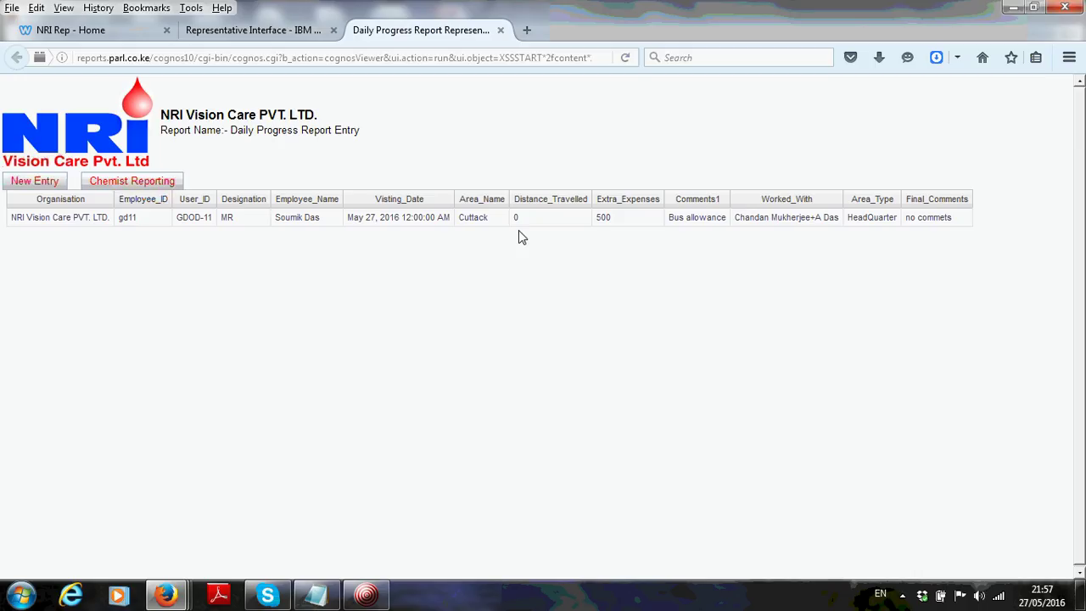
{"action": "left_click", "coordinate": [125, 183]}
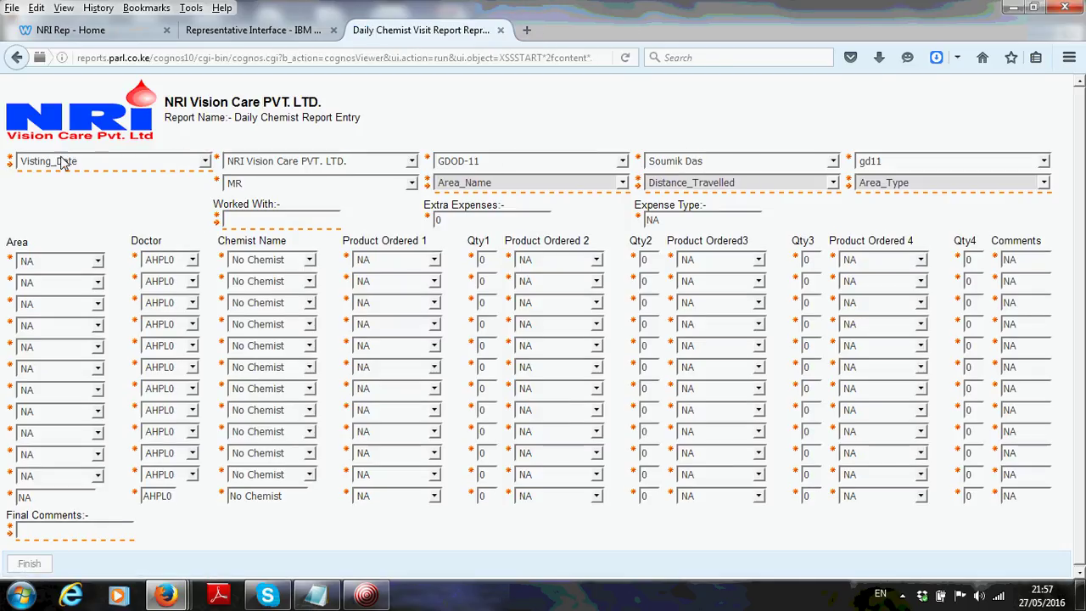
Choose May 27, 2016 12:00:00 AM as the chemist report's visiting date
{"action": "left_click", "coordinate": [68, 161]}
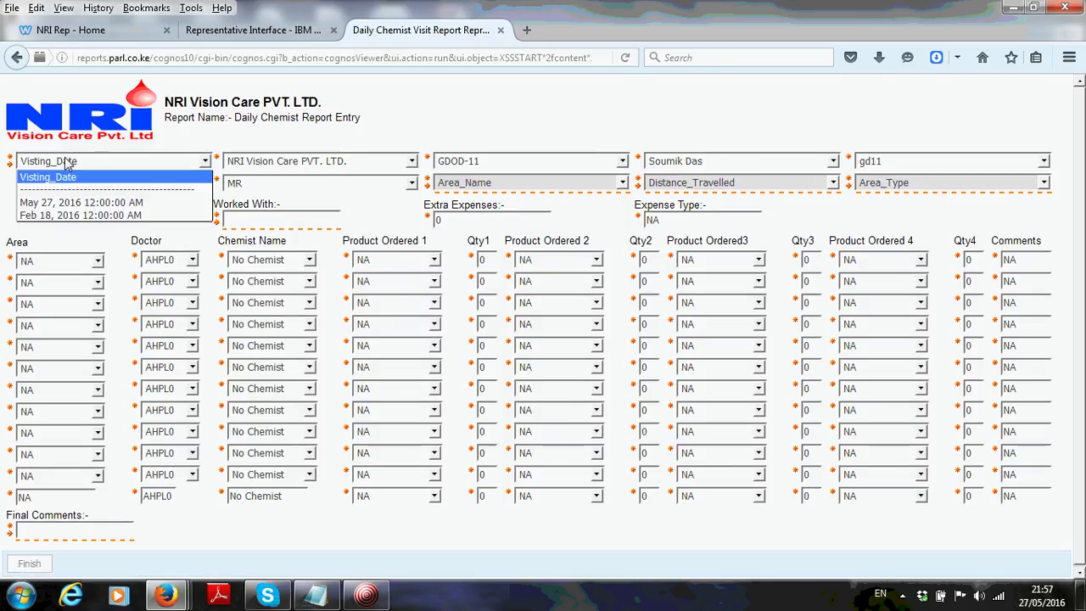
{"action": "left_click", "coordinate": [74, 202]}
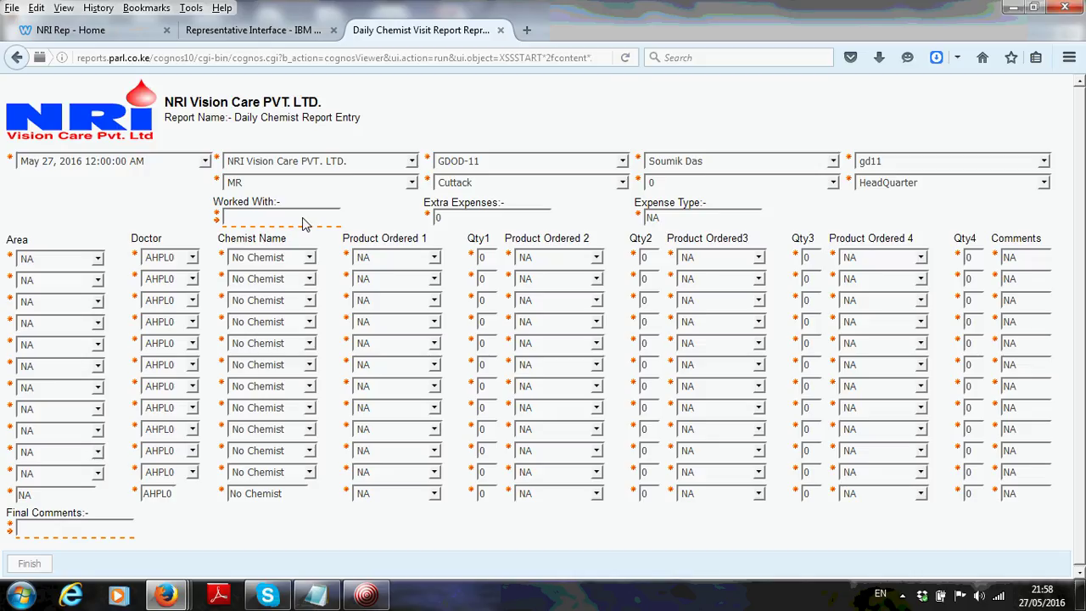
Enter na for Worked With and set the first row to Bhubaneswar and Doctor A-NRIV1457
{"action": "type", "text": "a"}
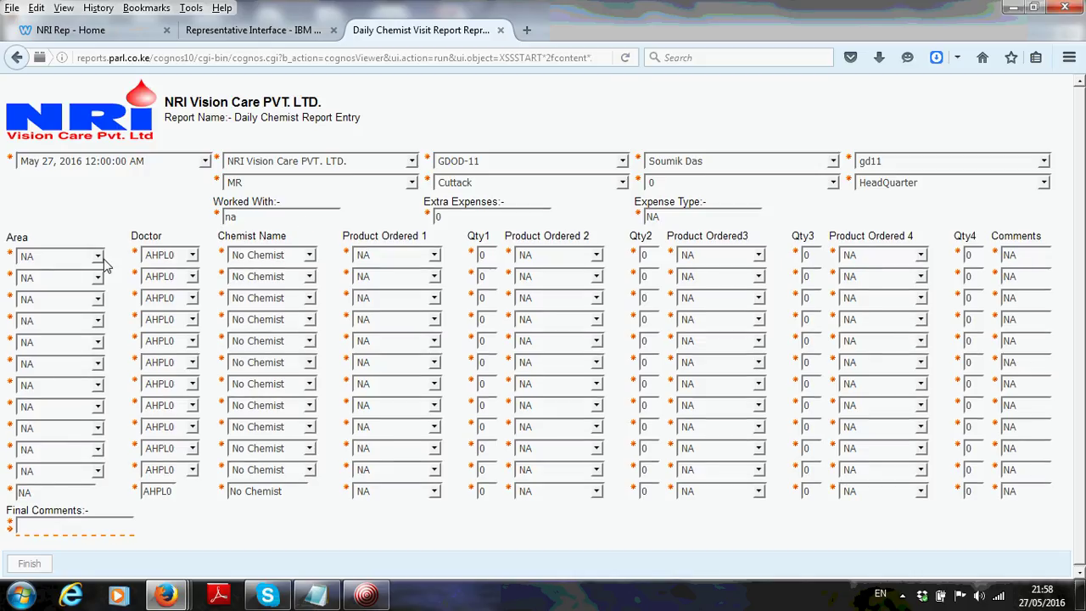
{"action": "left_click", "coordinate": [93, 263]}
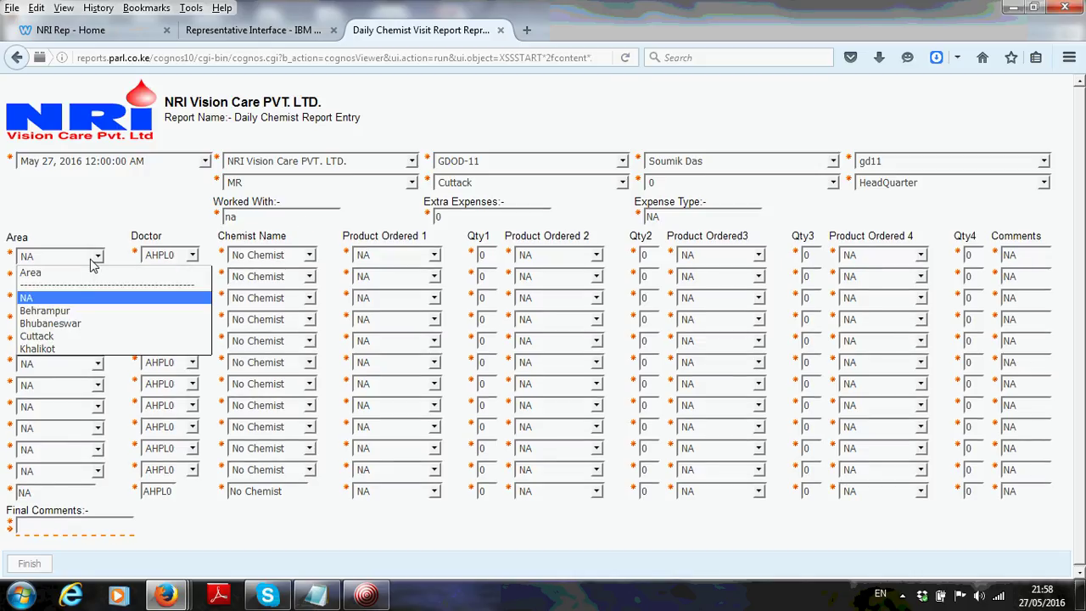
{"action": "left_click", "coordinate": [61, 324]}
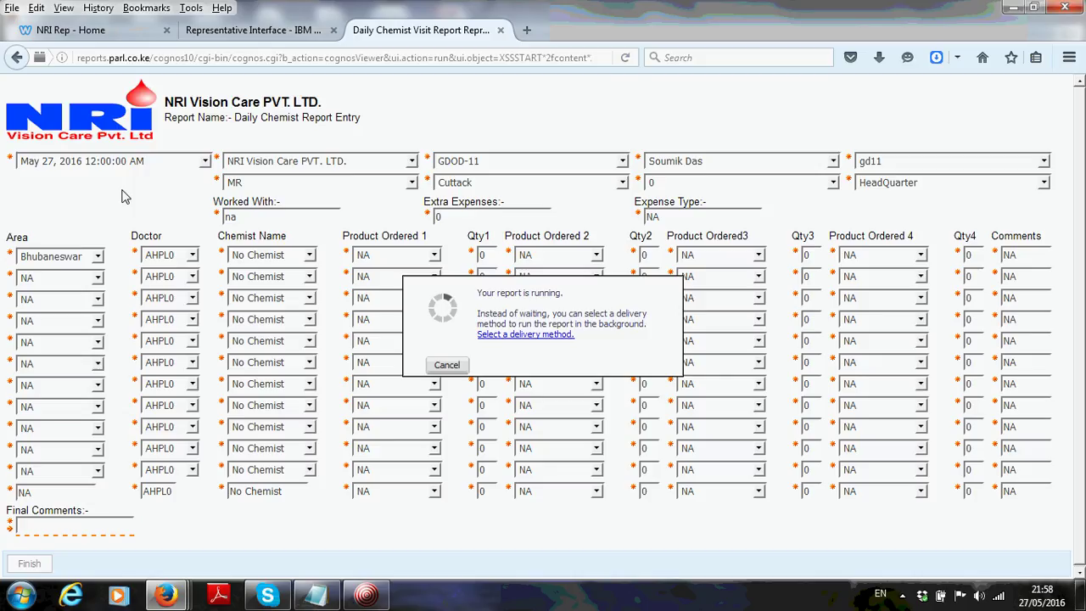
{"action": "left_click", "coordinate": [178, 257]}
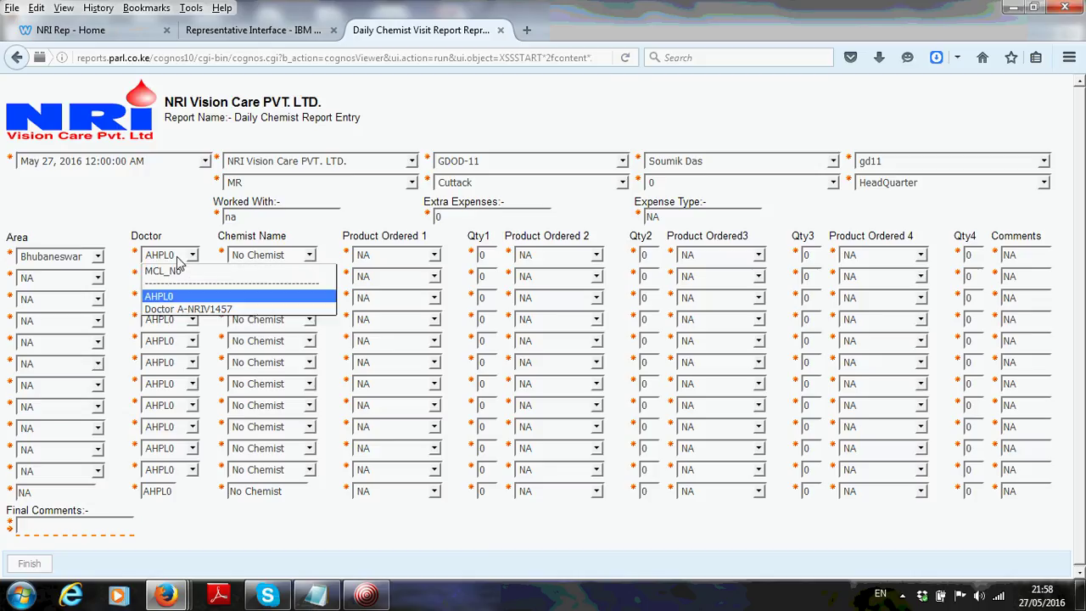
{"action": "left_click", "coordinate": [199, 309]}
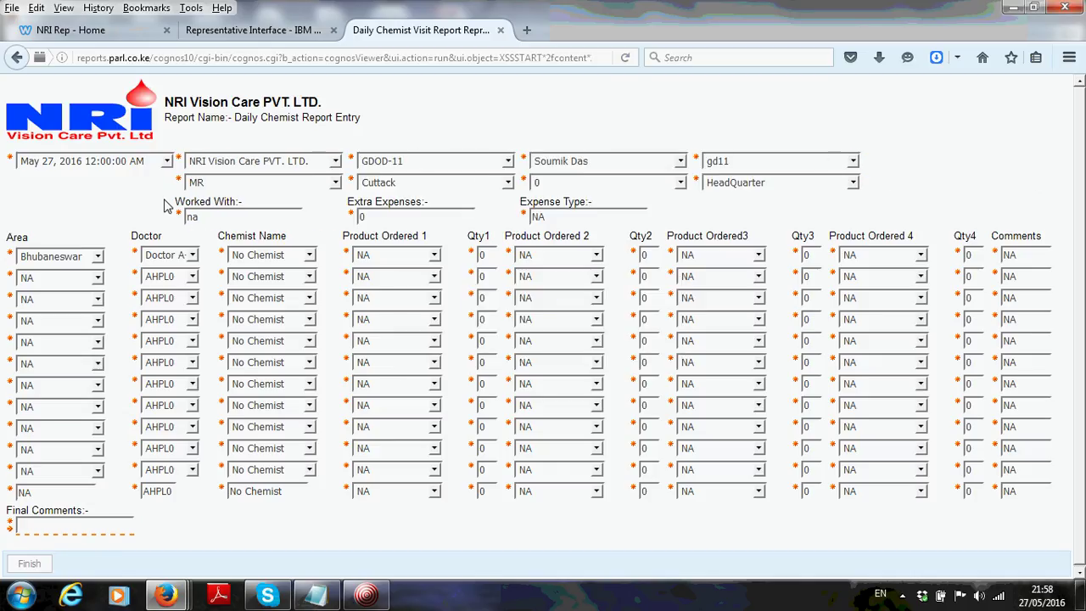
Order 50 Allermed-M Tab. (Per Box) from sharda pharma and add final comment 'no coments'
{"action": "left_click", "coordinate": [287, 258]}
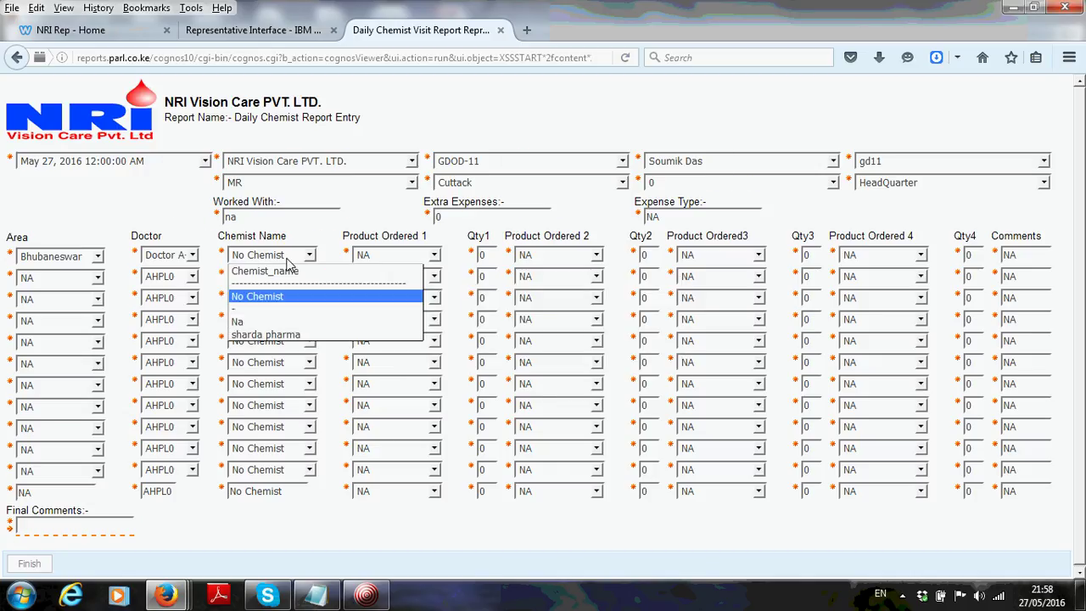
{"action": "left_click", "coordinate": [282, 335]}
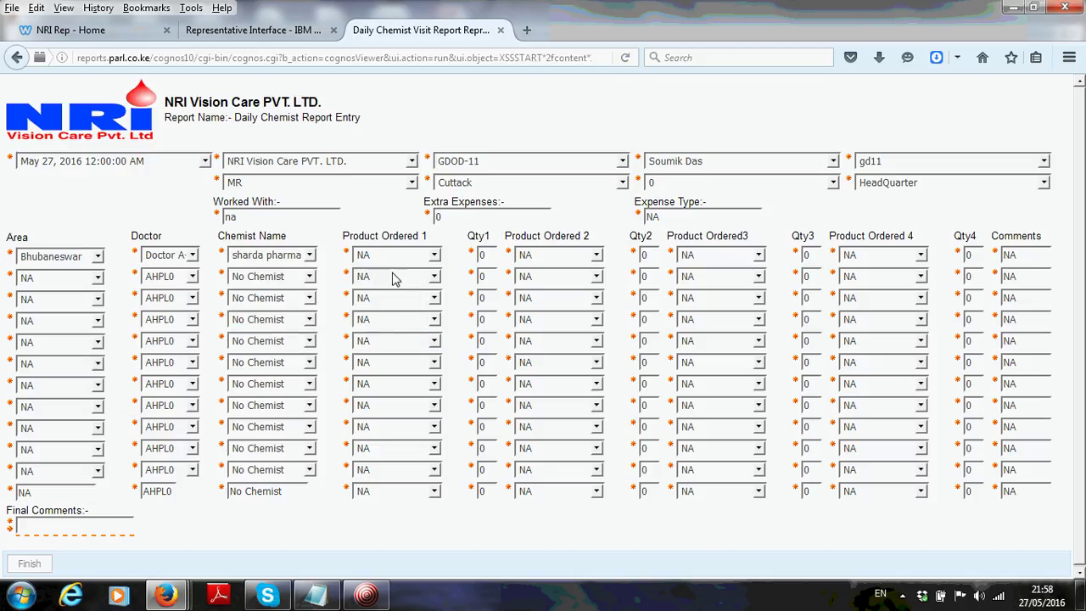
{"action": "left_click", "coordinate": [418, 259]}
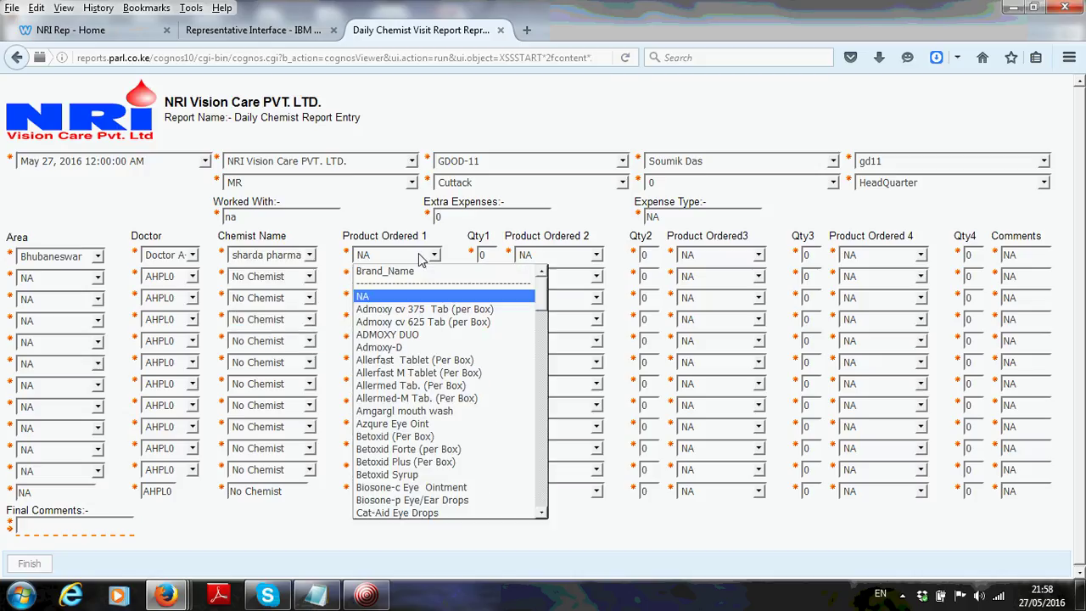
{"action": "left_click", "coordinate": [406, 406]}
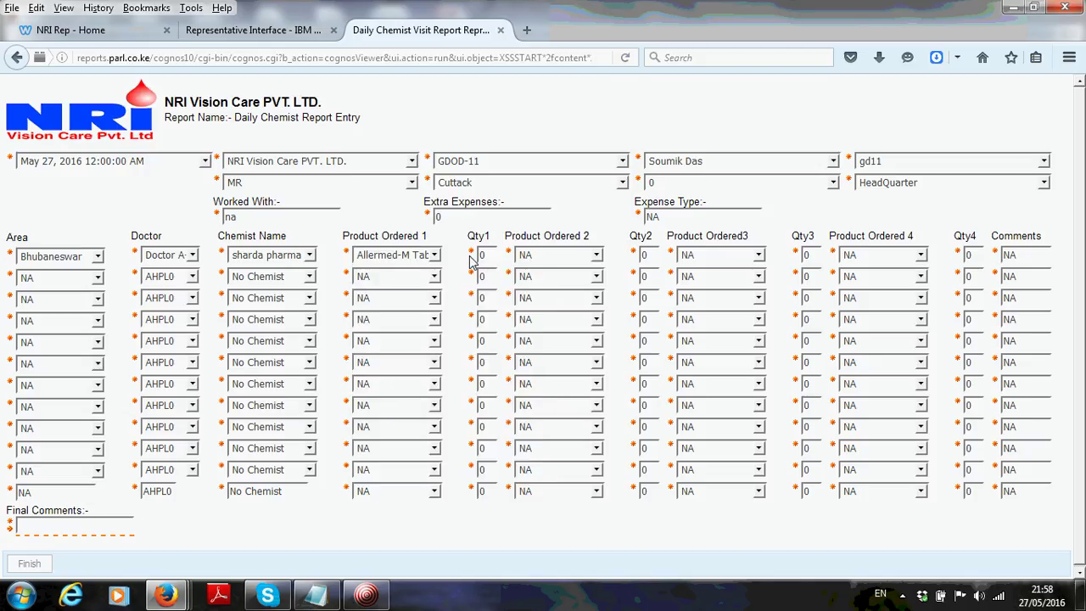
{"action": "double_click", "coordinate": [486, 257]}
{"action": "left_click", "coordinate": [91, 529]}
{"action": "type", "text": "no coments"}
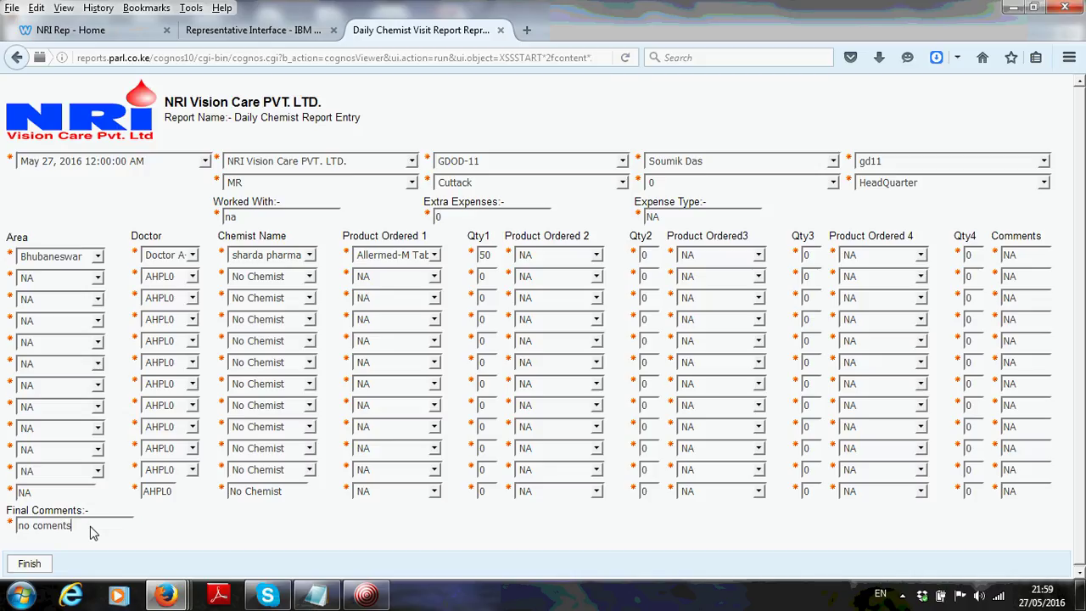
Submit the Daily Chemist Report and close its tab to return to the home page
{"action": "left_click", "coordinate": [29, 563]}
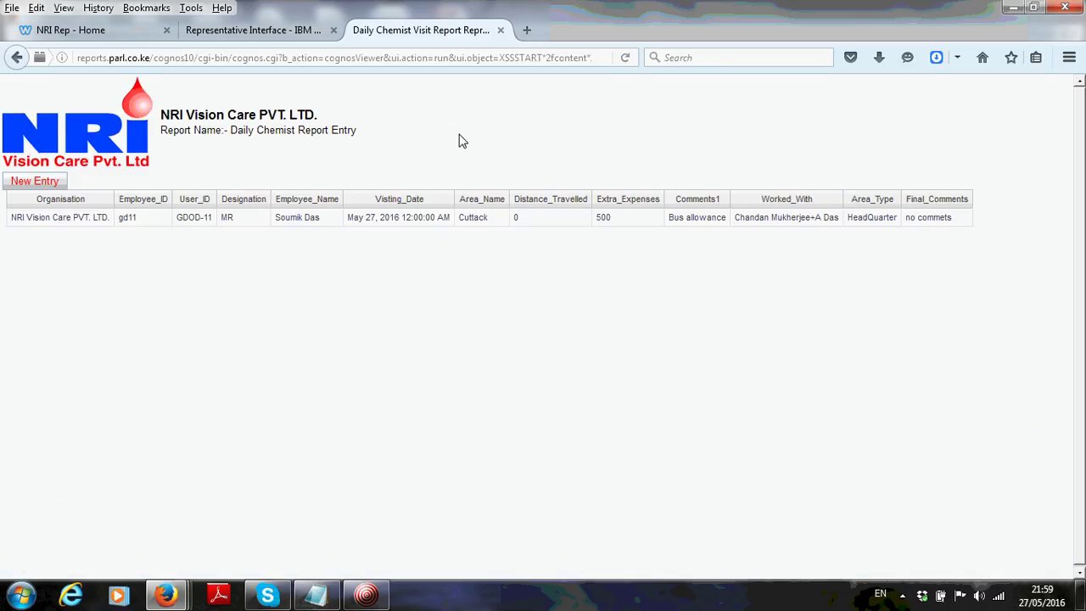
{"action": "left_click", "coordinate": [501, 29]}
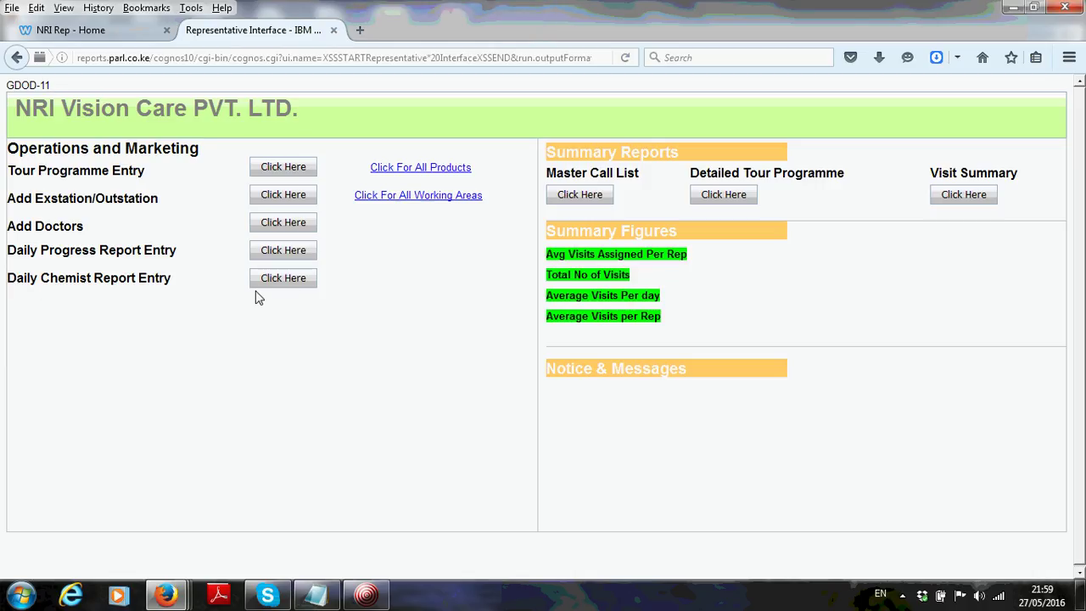
Close the reopened chemist entry form and open the Visit Summary report
{"action": "left_click", "coordinate": [284, 279]}
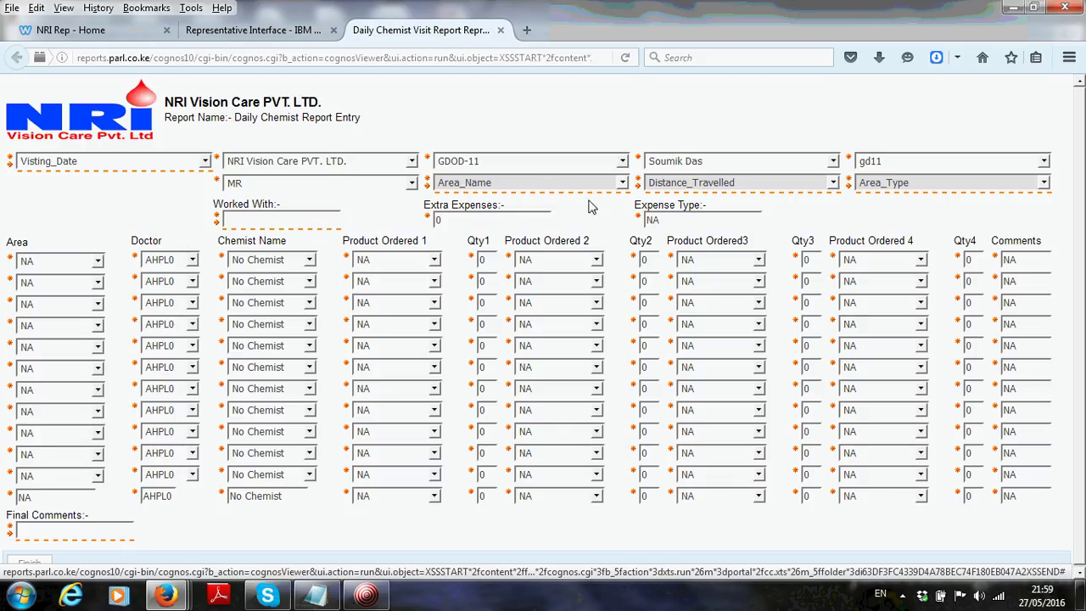
{"action": "left_click", "coordinate": [501, 31]}
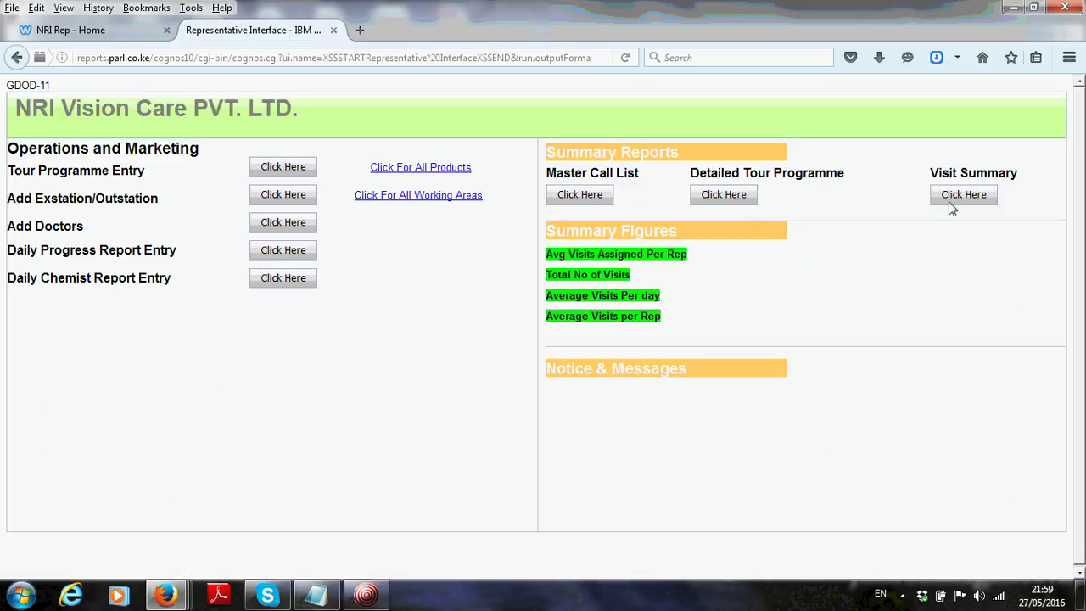
{"action": "left_click", "coordinate": [965, 200]}
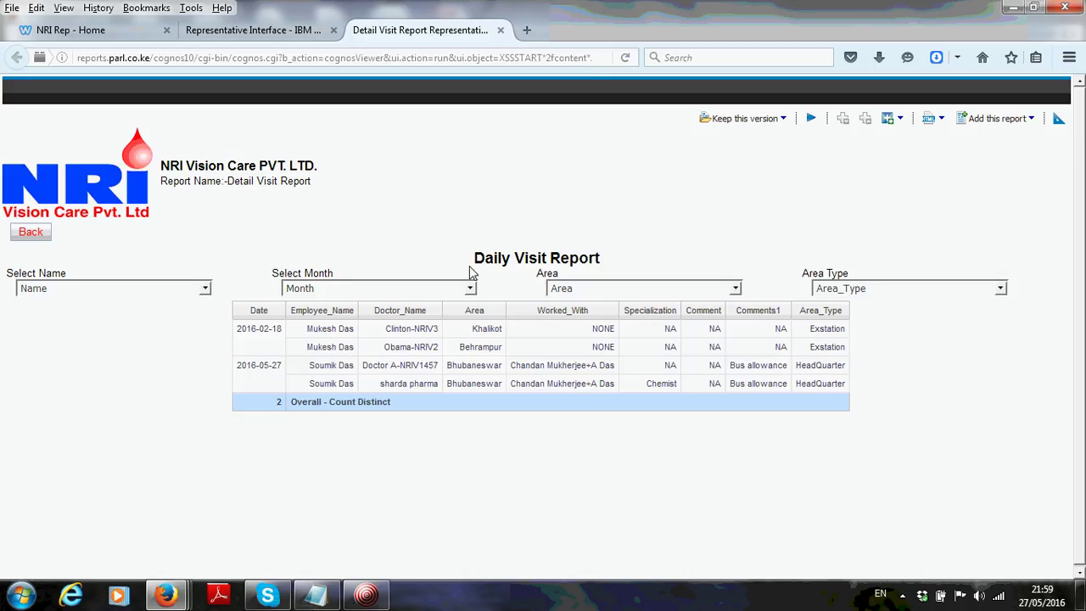
Filter the Detail Visit Report to May2016, then go back and close the report tab
{"action": "left_click", "coordinate": [324, 289]}
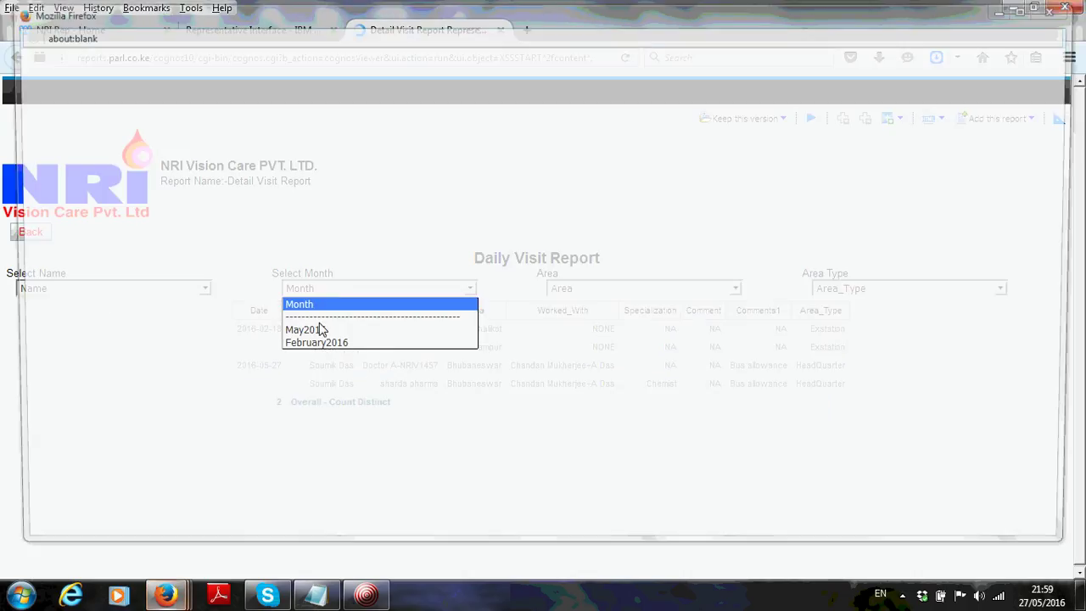
{"action": "left_click", "coordinate": [322, 288]}
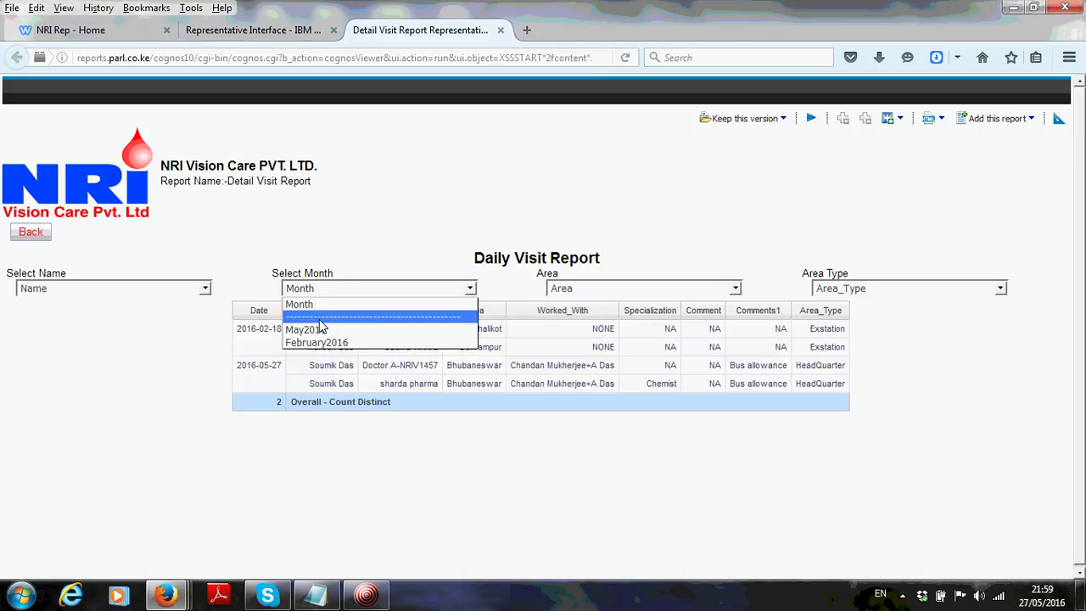
{"action": "left_click", "coordinate": [305, 329]}
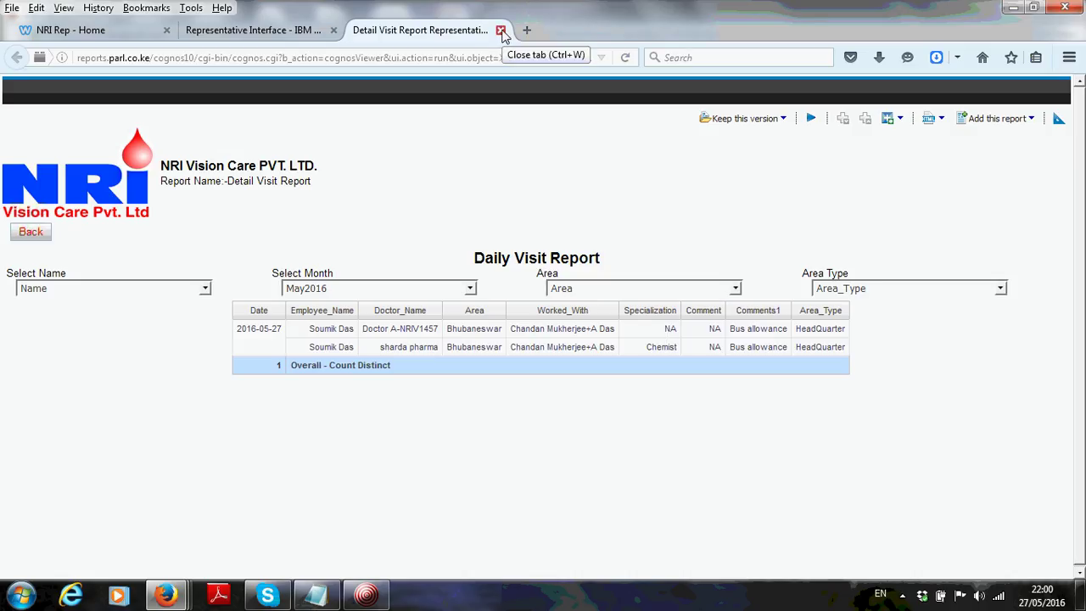
{"action": "left_click", "coordinate": [32, 234]}
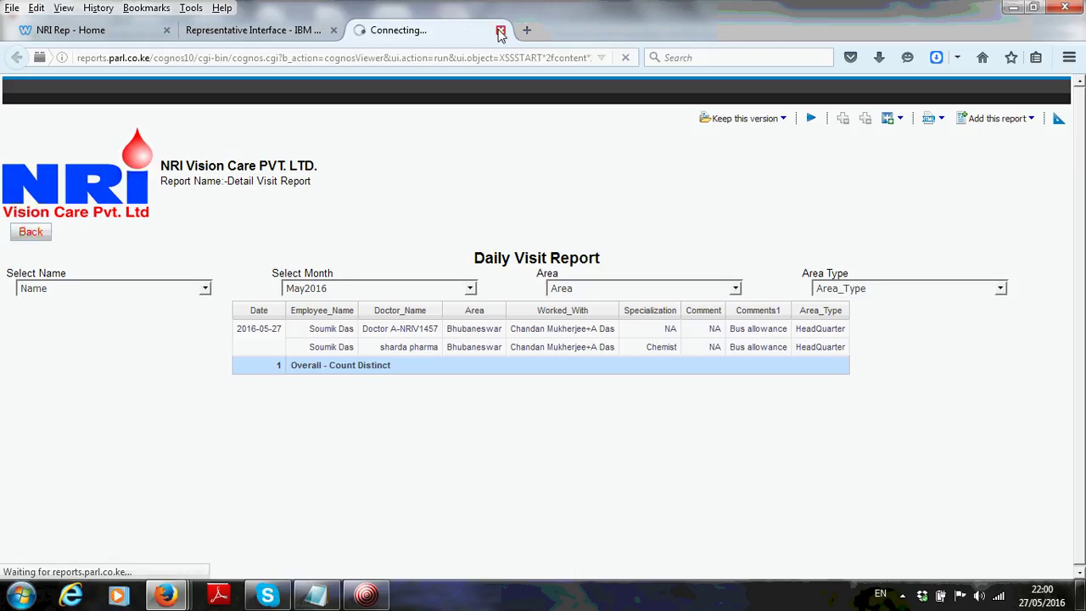
{"action": "left_click", "coordinate": [501, 32]}
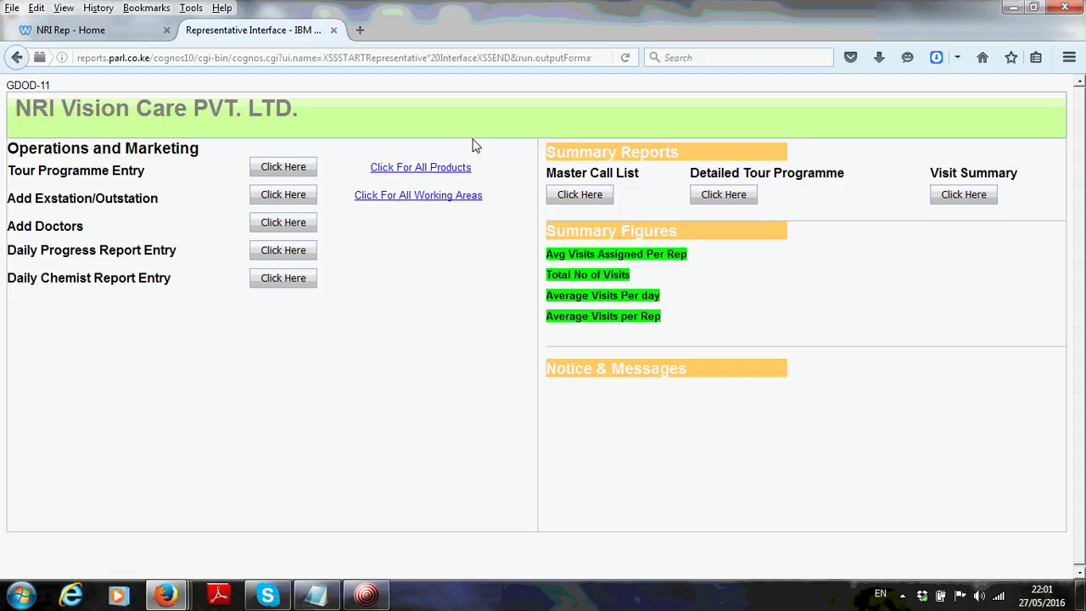
{"action": "left_click", "coordinate": [366, 596]}
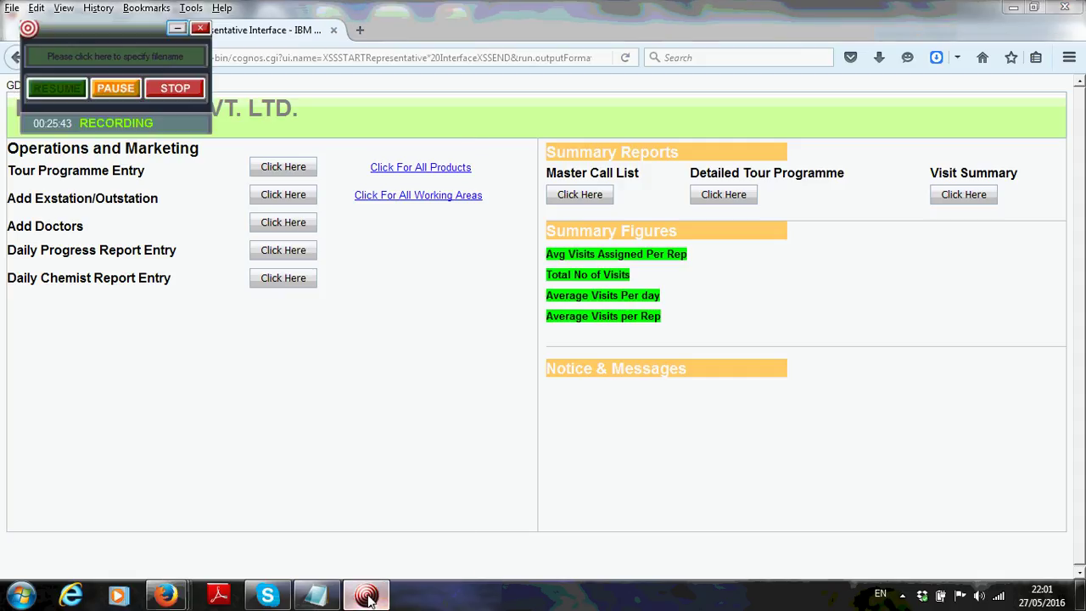